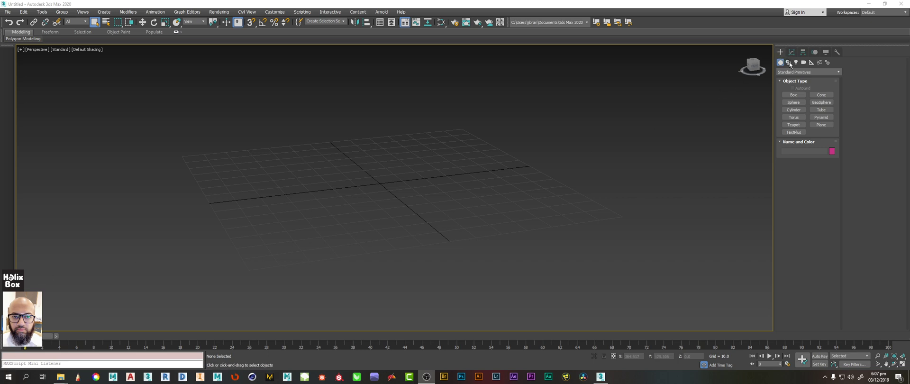
click(788, 62)
click(791, 72)
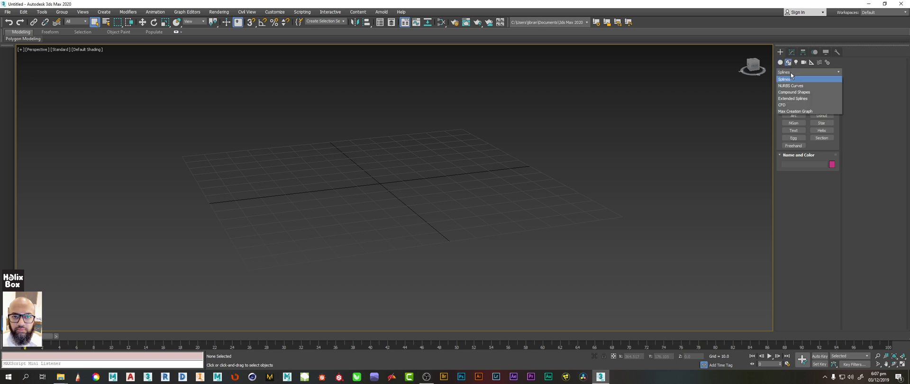
click(792, 72)
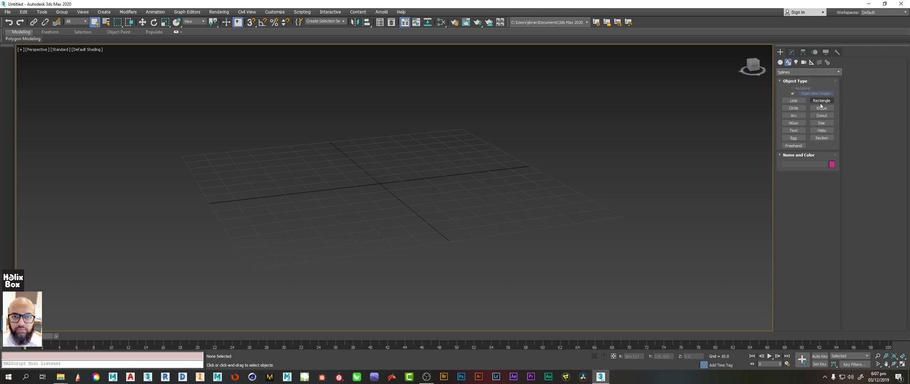
click(796, 62)
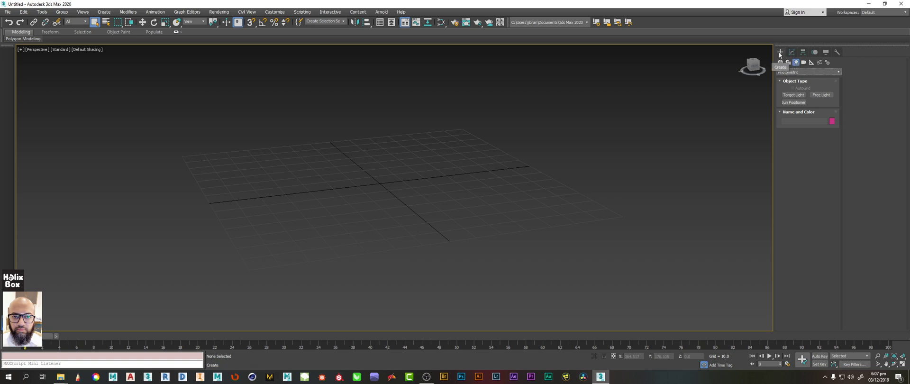
Step: Create a box about 63 long, 95 wide and 58 high on the grid and show its modify parameters
mouse_move(404, 200)
alt+middle_down()
mouse_move(424, 183)
mouse_move(406, 201)
alt+middle_up()
right_click(406, 201)
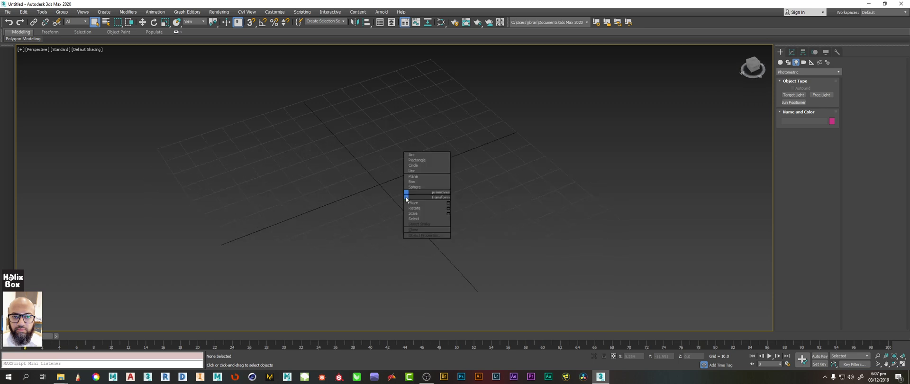
click(411, 182)
drag(425, 123, 295, 291)
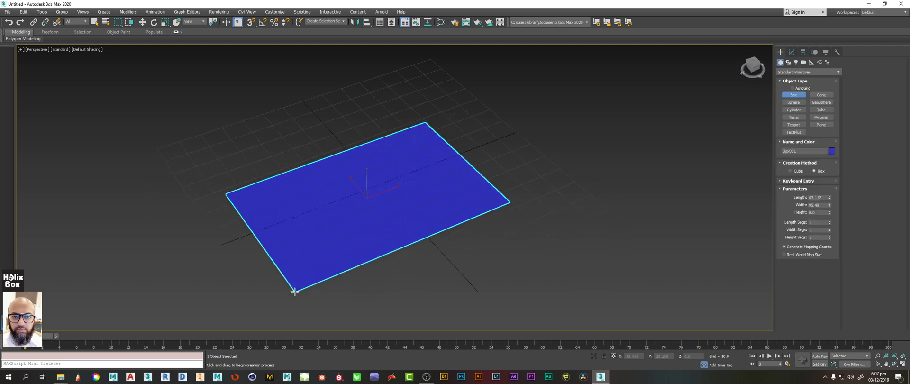
click(299, 161)
right_click(390, 195)
key(z)
alt+middle_drag(391, 196, 418, 152)
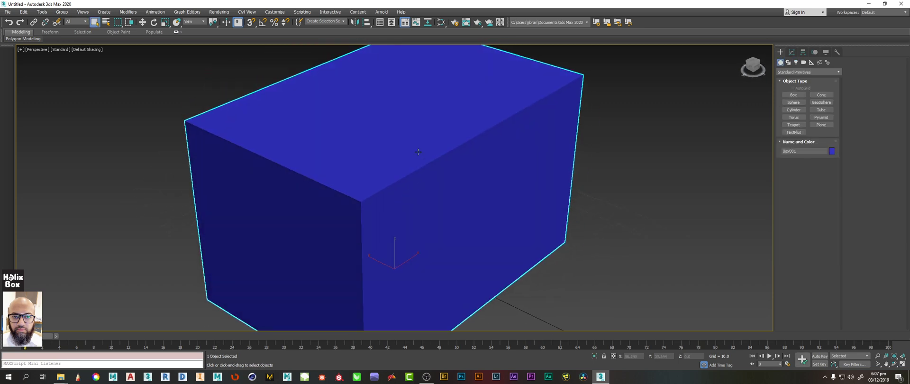
scroll(418, 152, down, 4)
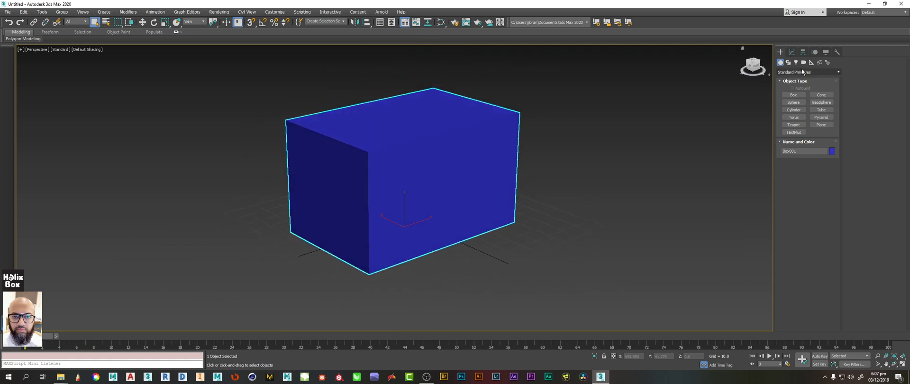
click(792, 51)
alt+middle_drag(379, 177, 401, 165)
click(176, 33)
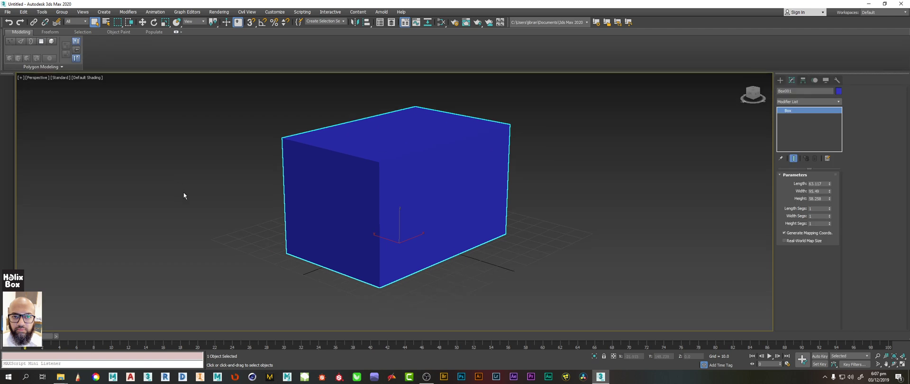
click(181, 97)
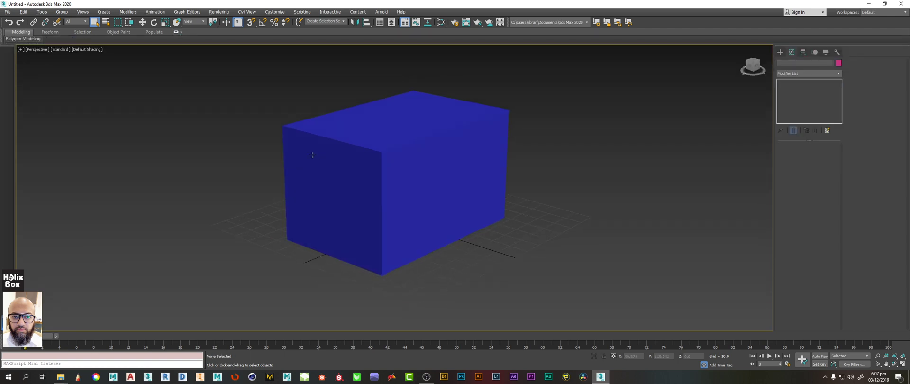
click(395, 188)
alt+middle_drag(349, 189, 341, 179)
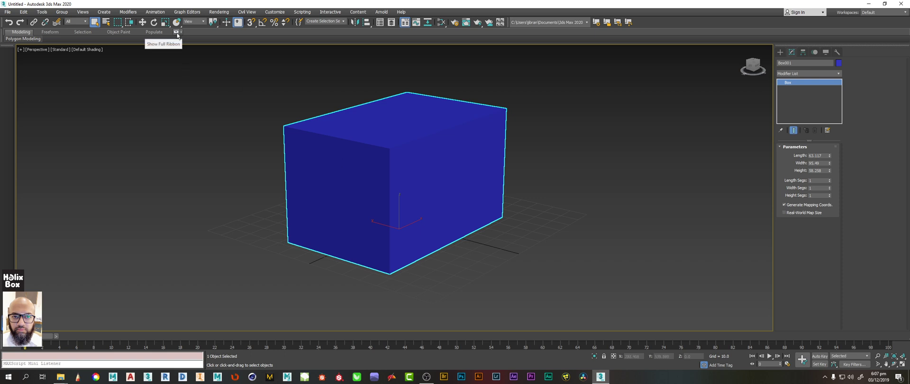
Step: Expand the modeling ribbon, apply an Edit Poly modifier to the box from it, enter vertex level, and leave that level again
click(176, 32)
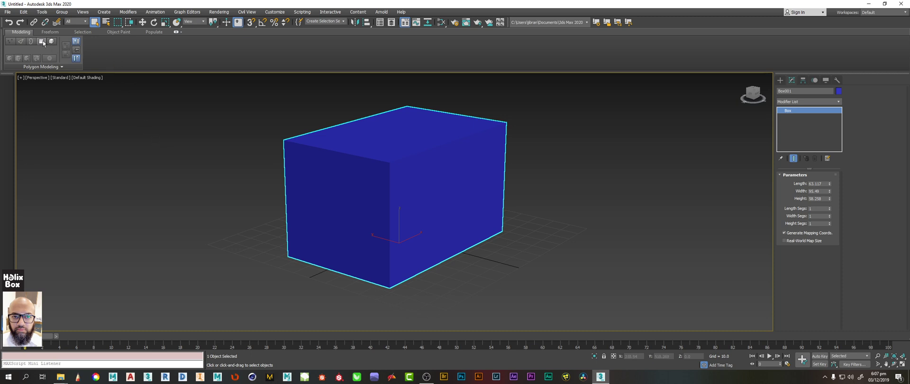
click(53, 73)
click(31, 41)
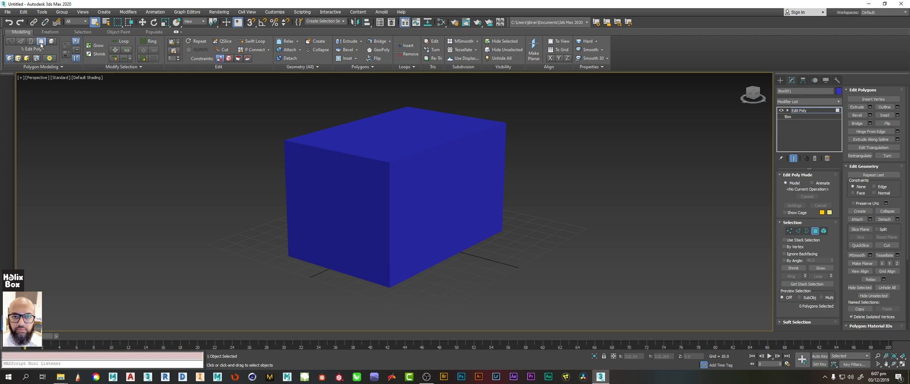
click(10, 42)
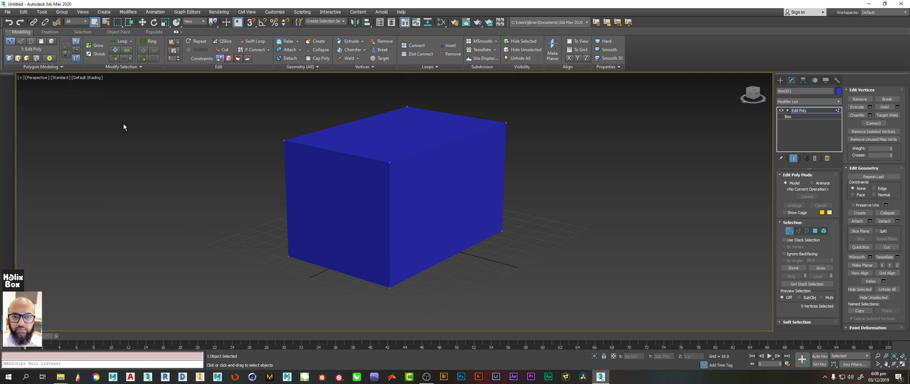
key(1)
click(188, 150)
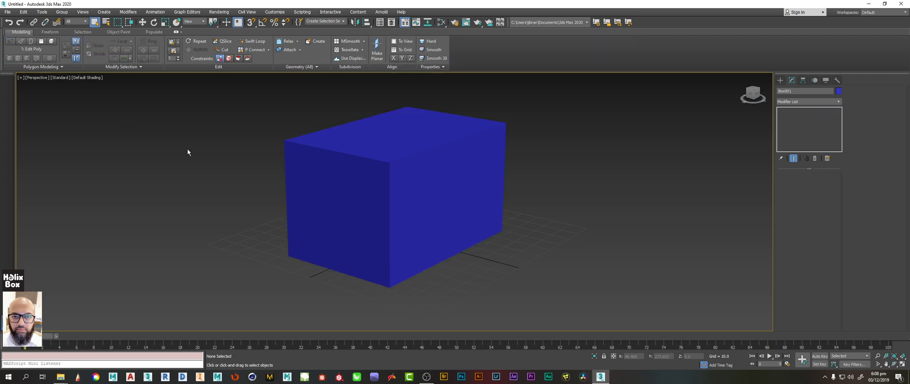
click(472, 179)
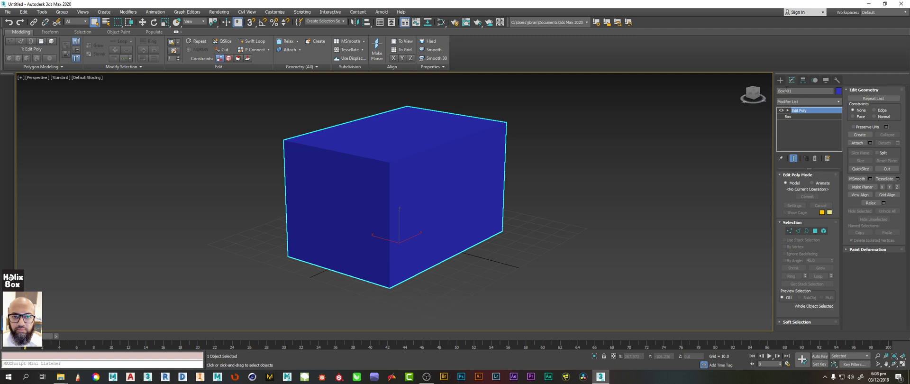
Step: Delete the Edit Poly modifier from the box's stack and collapse the modeling ribbon
click(781, 82)
click(789, 80)
click(816, 160)
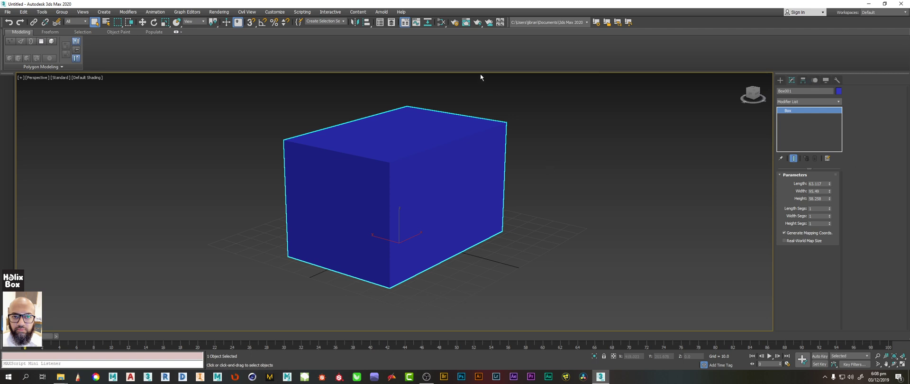
click(175, 32)
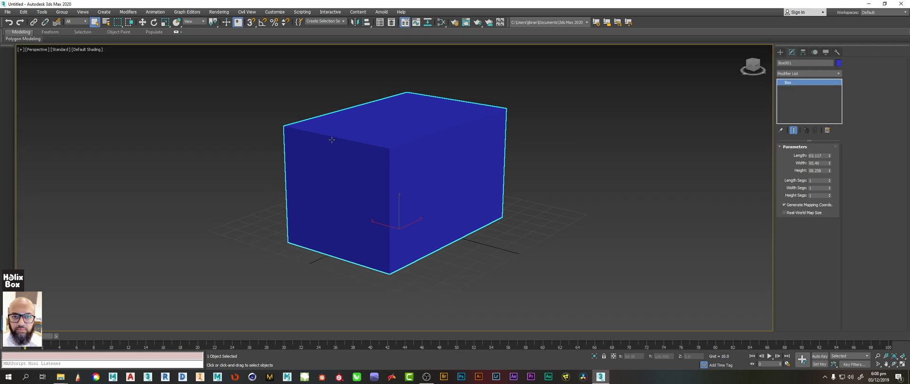
alt+middle_drag(472, 172, 453, 178)
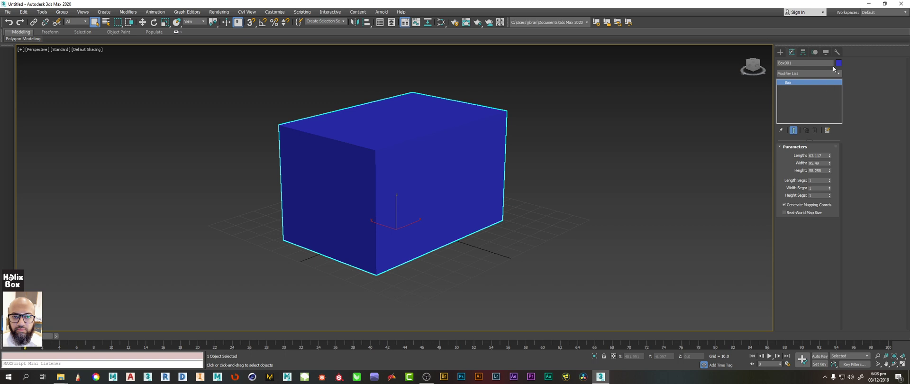
Step: Add an Edit Poly modifier from the modifier list and select the box's top face at polygon level
click(812, 74)
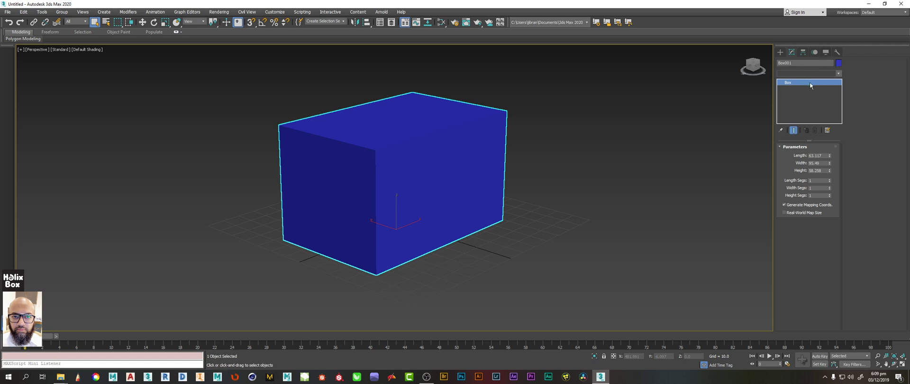
click(811, 75)
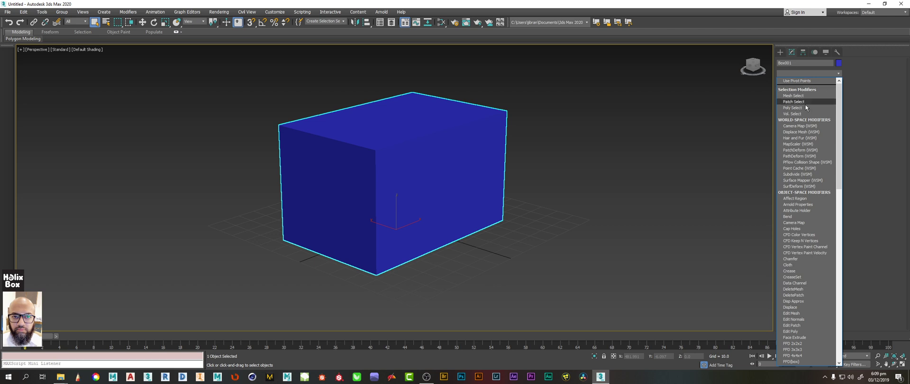
click(792, 331)
click(813, 203)
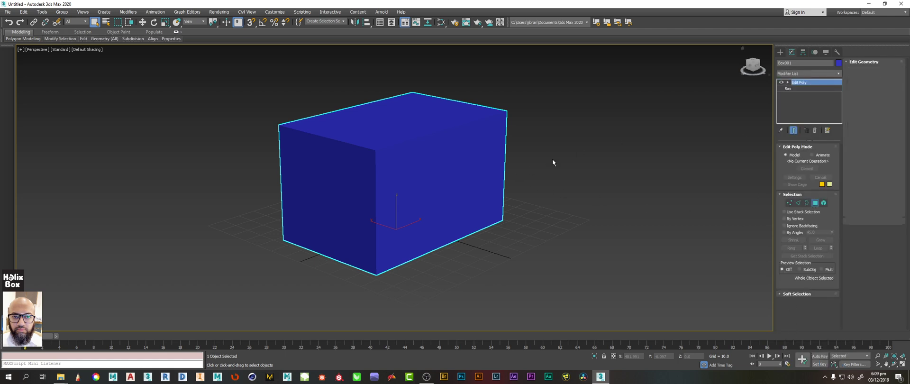
click(410, 122)
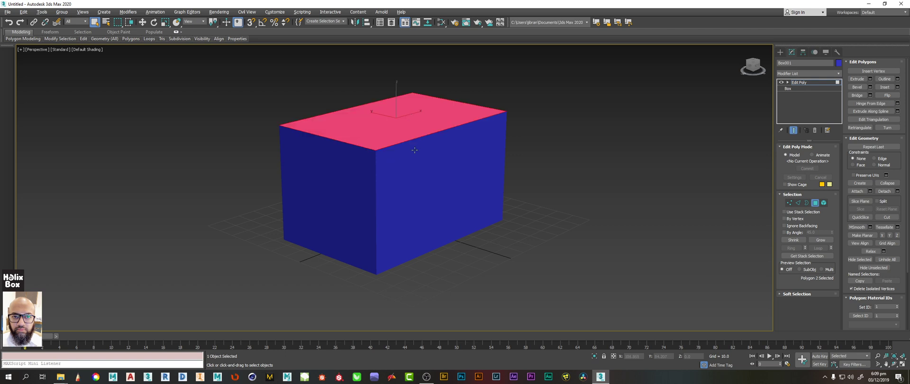
middle_drag(415, 150, 417, 160)
Step: Add a UVW Map modifier above Edit Poly and reselect the box
click(808, 74)
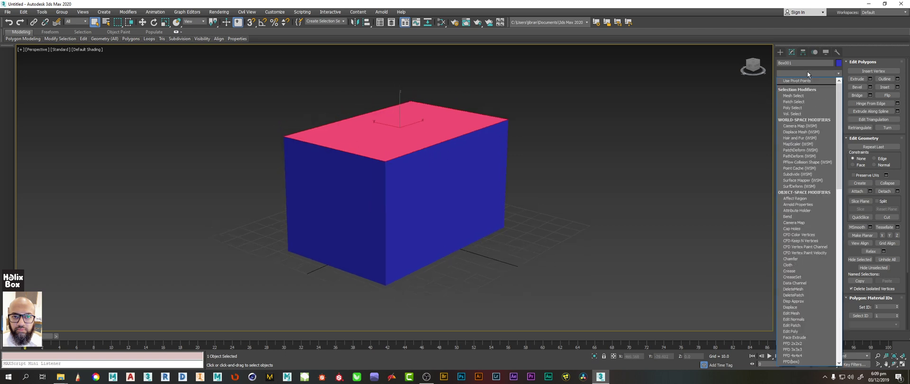
key(u)
key(u)
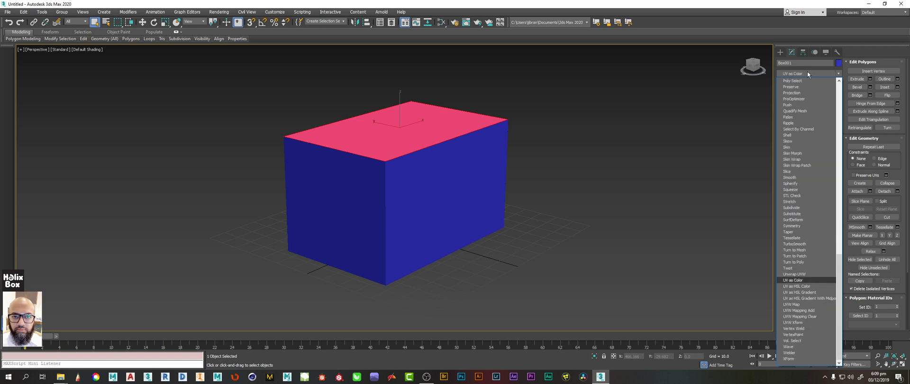
click(802, 303)
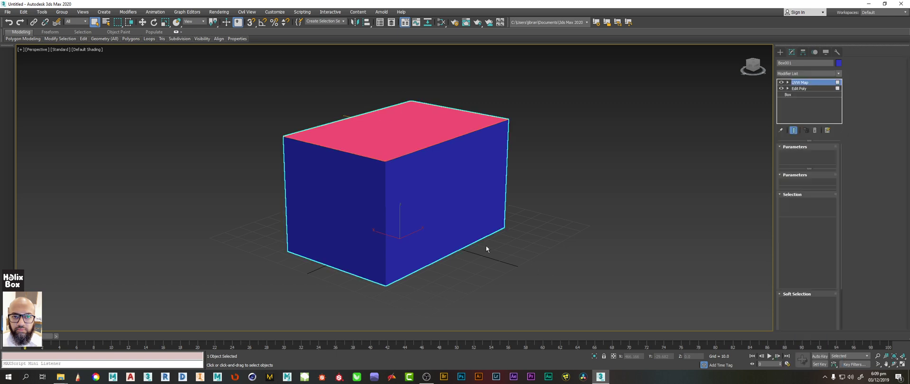
middle_drag(413, 201, 425, 219)
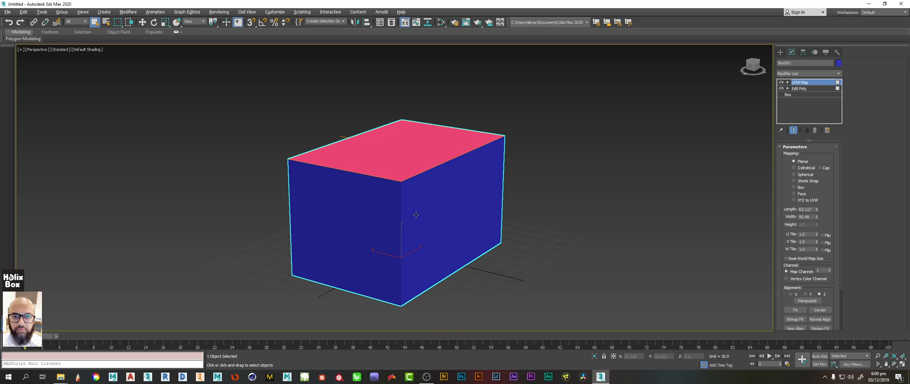
click(593, 266)
click(455, 219)
Step: Return to the Edit Poly modifier and select the box's four top vertices at vertex level
click(801, 89)
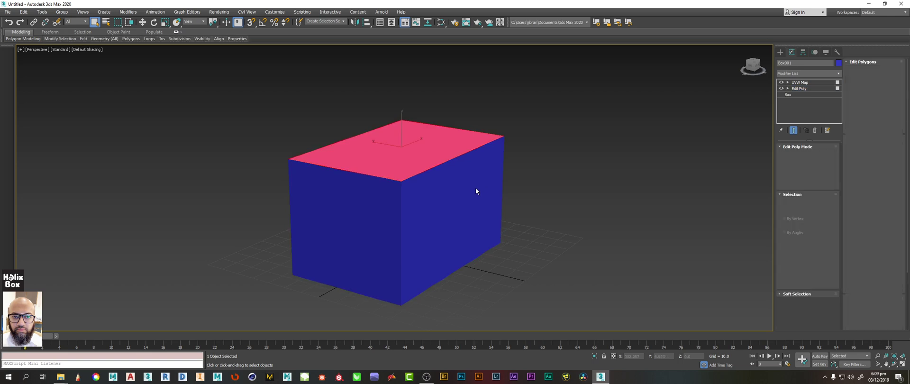
key(1)
alt+middle_drag(364, 187, 372, 157)
drag(221, 92, 525, 195)
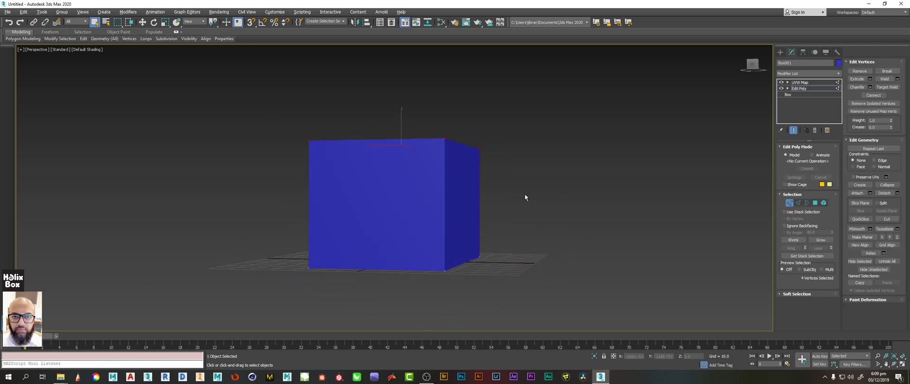
alt+middle_drag(525, 194, 479, 187)
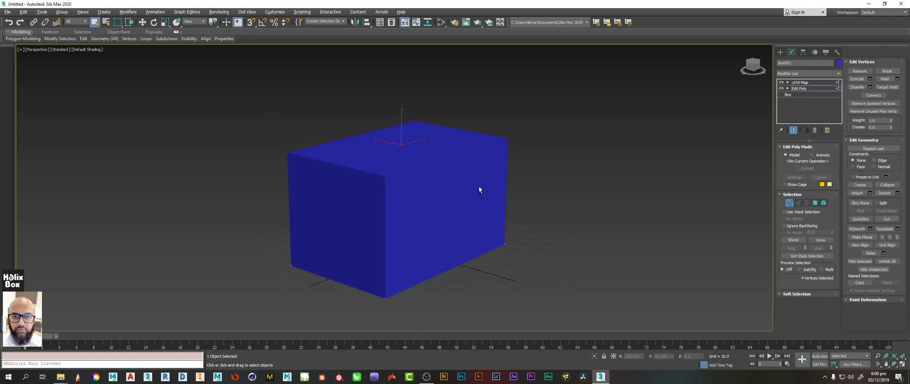
Step: Go back to the UVW Map modifier, reselect the box, and delete both UVW Map and Edit Poly from its stack
click(808, 83)
click(593, 165)
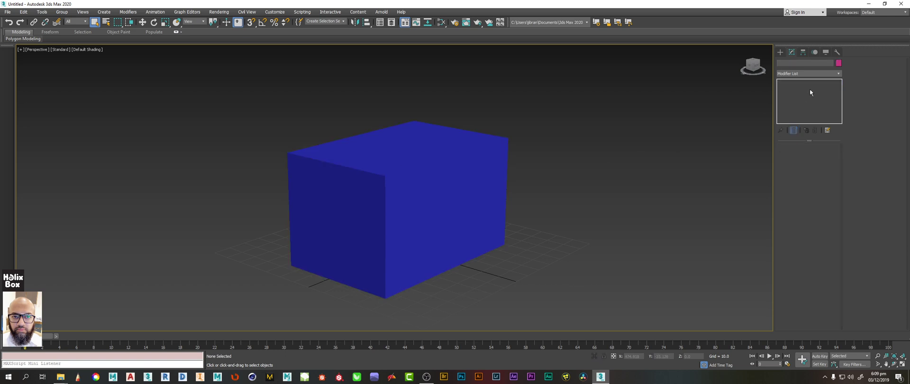
click(425, 193)
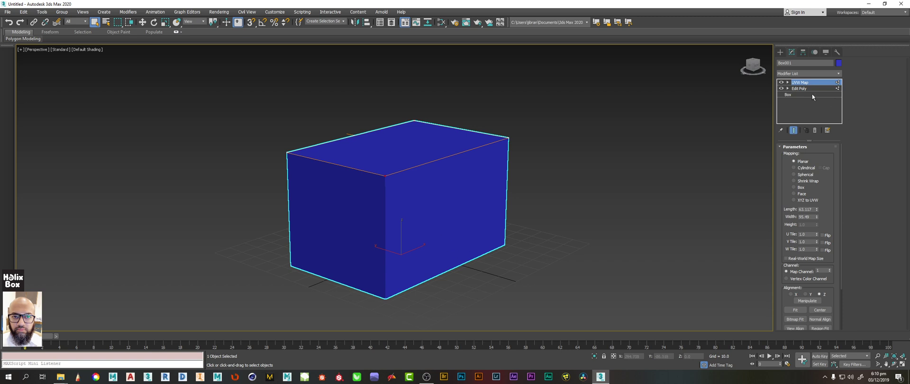
click(814, 130)
click(813, 130)
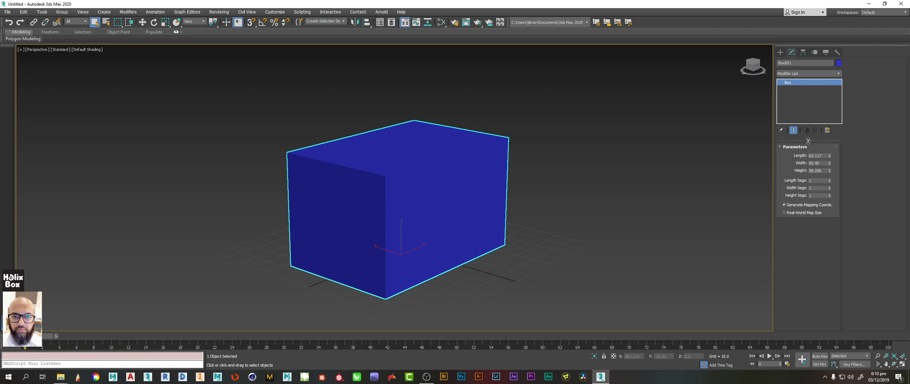
Step: Enlarge the modifier stack area and move the box along the Y axis, off the grid, to about Y 108
drag(809, 140, 809, 161)
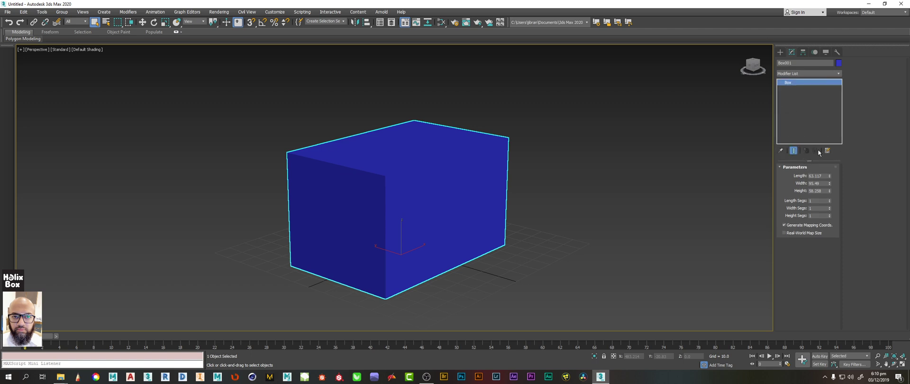
alt+middle_drag(360, 227, 349, 206)
key(w)
drag(329, 207, 197, 208)
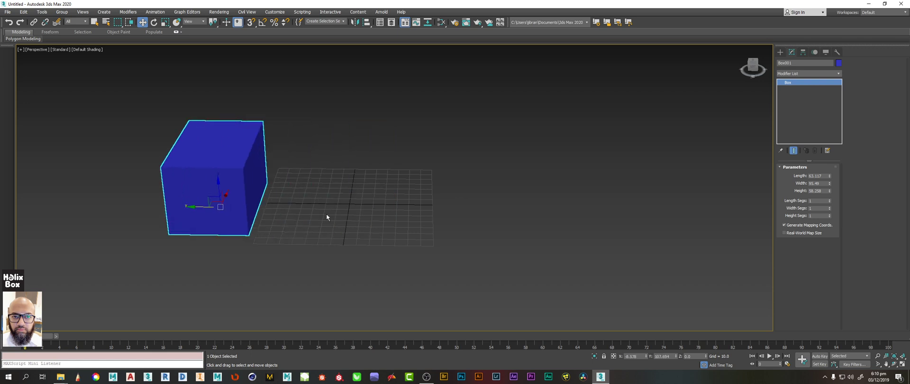
Step: Pin the modifier stack to the box and keep the box selected
click(781, 151)
alt+middle_drag(462, 197, 407, 188)
click(230, 175)
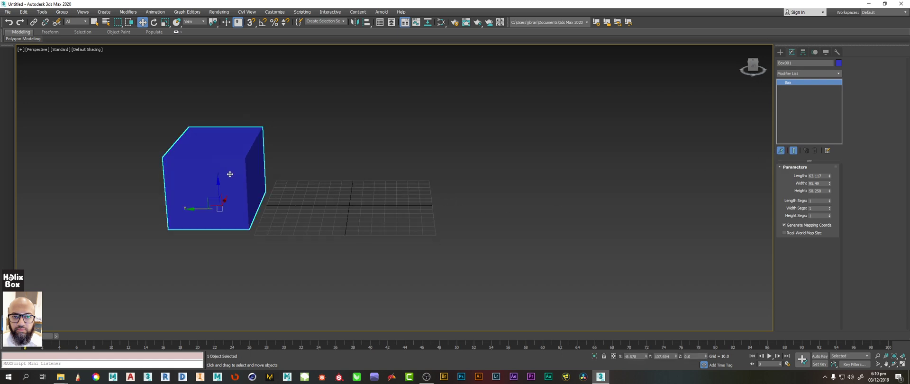
Step: Unpin the modifier stack and clone the box along the Y axis into three copies spaced about 86 units apart
click(488, 232)
click(781, 150)
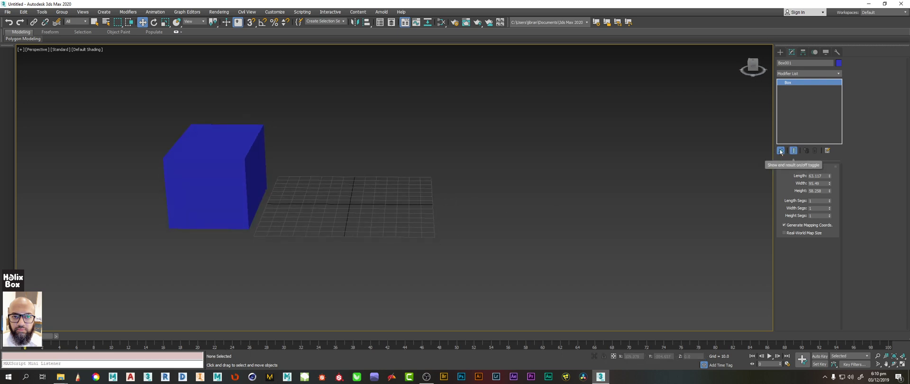
click(187, 212)
shift+drag(188, 212, 290, 212)
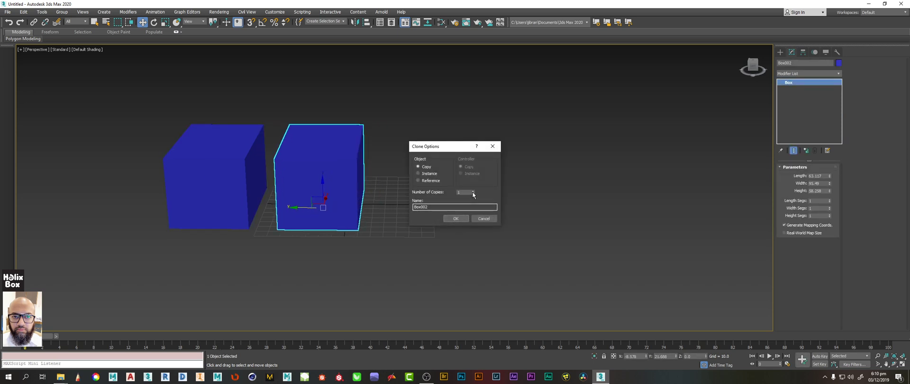
click(456, 219)
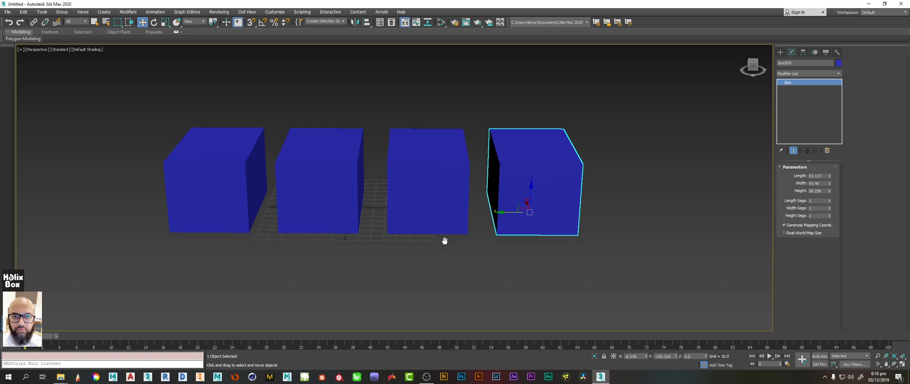
Step: Select the original box and the third box in turn, and view the third box's object colour choices without changing them
mouse_move(443, 240)
middle_down()
mouse_move(448, 264)
mouse_move(444, 250)
middle_up()
click(445, 263)
click(230, 176)
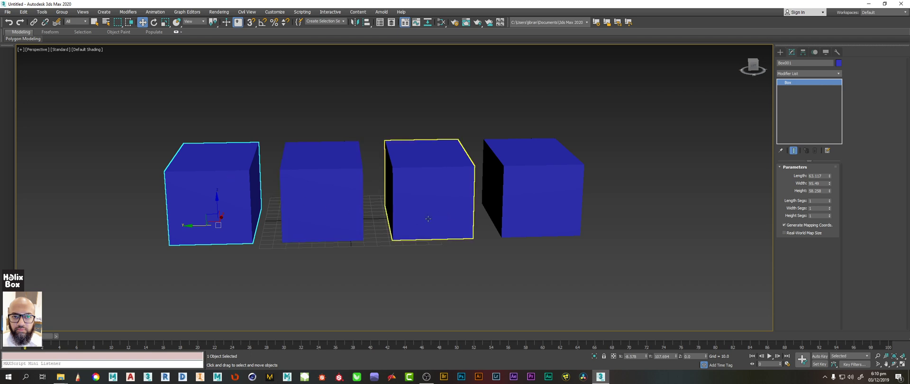
alt+middle_drag(352, 249, 354, 234)
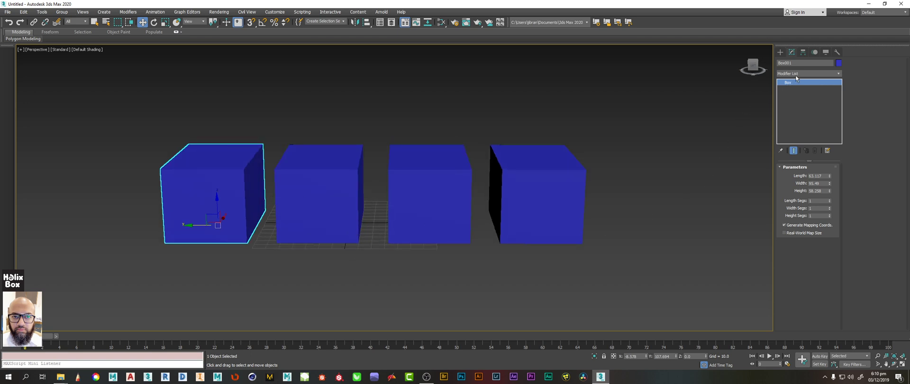
click(412, 199)
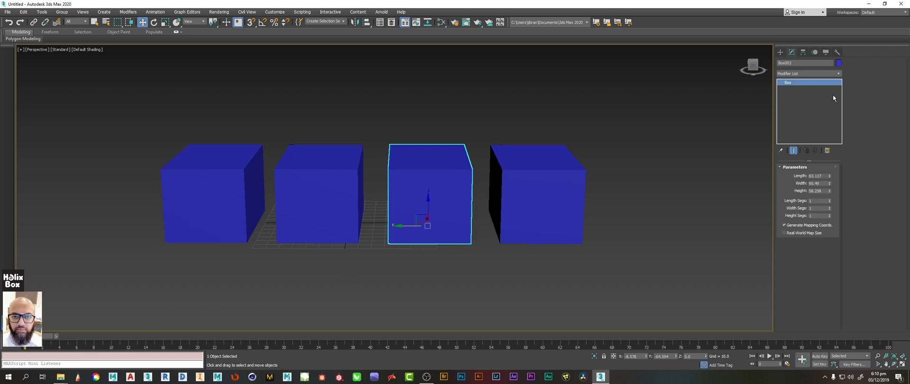
click(838, 62)
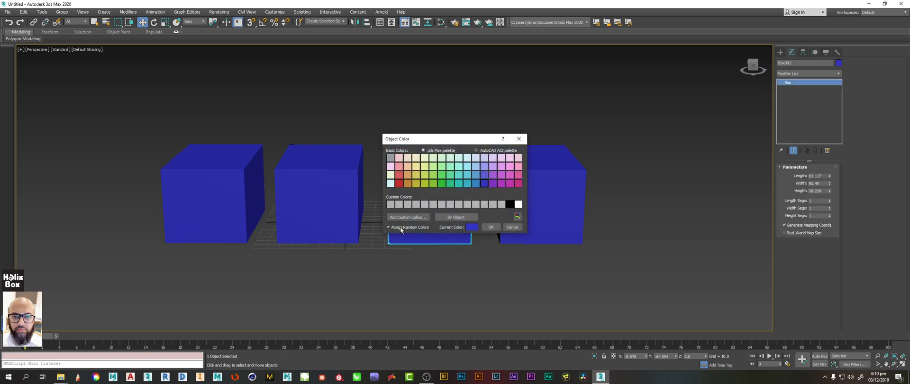
click(515, 227)
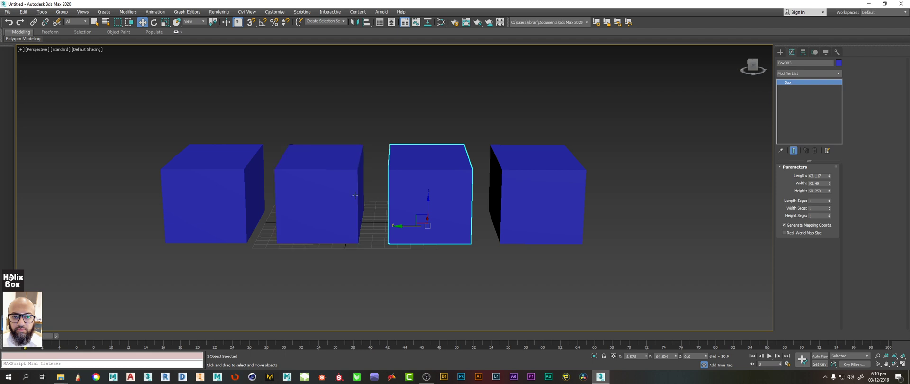
Step: Select each of the four boxes in turn to compare which object the unpinned modifier stack shows
alt+middle_drag(355, 196, 360, 196)
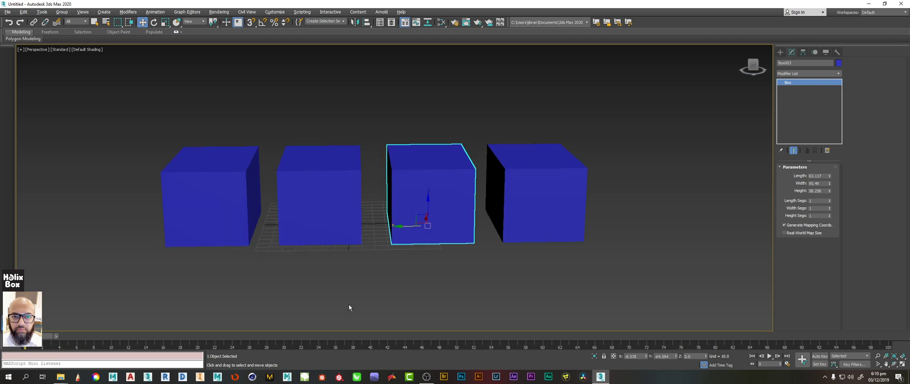
click(225, 193)
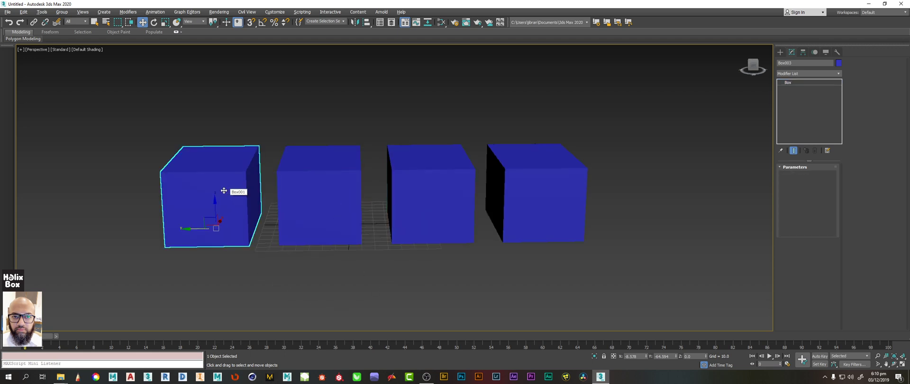
click(434, 210)
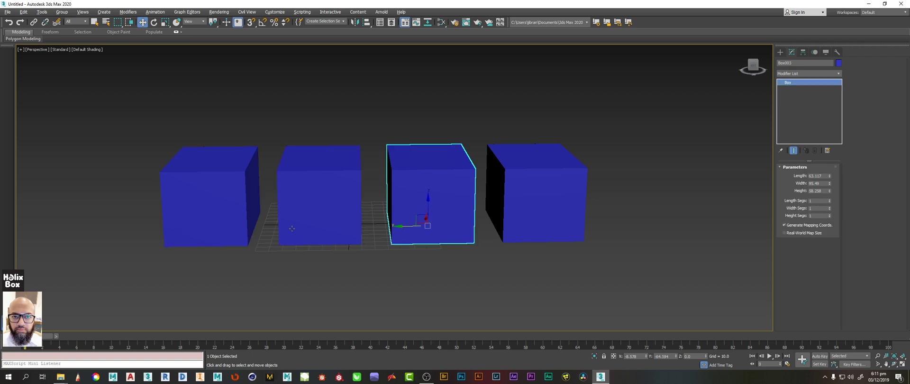
alt+middle_drag(434, 210, 349, 225)
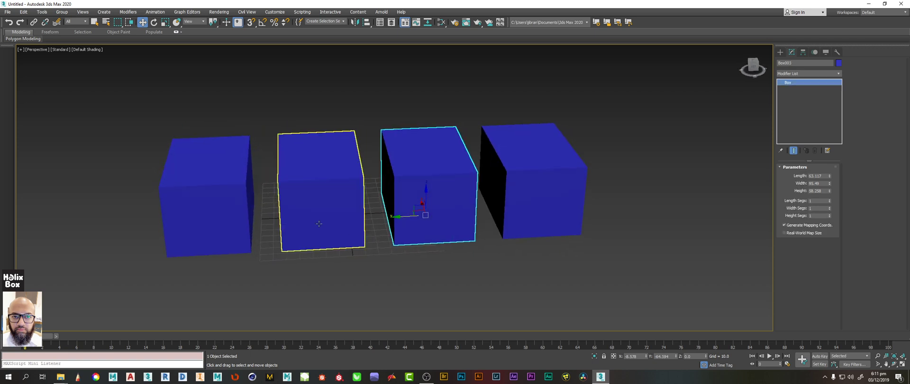
click(319, 222)
click(212, 213)
click(310, 217)
click(447, 183)
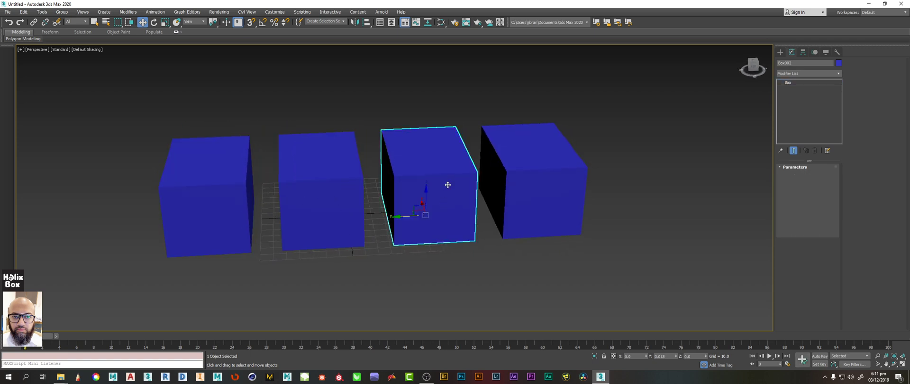
click(576, 185)
alt+middle_drag(451, 206, 453, 214)
click(454, 214)
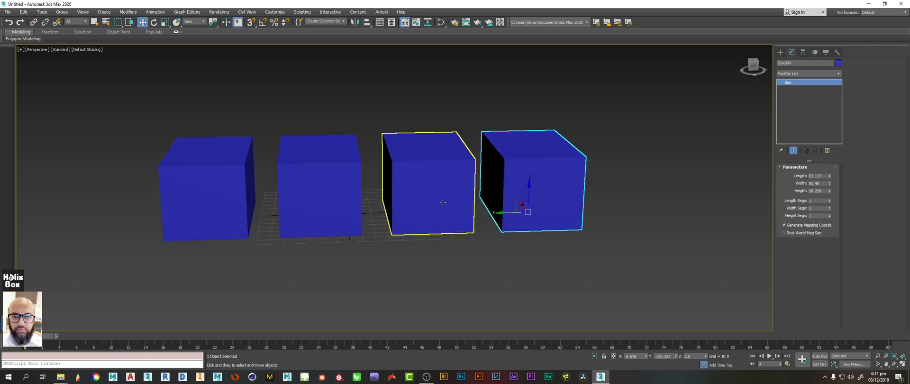
Step: Move the second box along the Y axis beyond the original box, and undo the move
alt+middle_drag(375, 213, 377, 231)
click(346, 223)
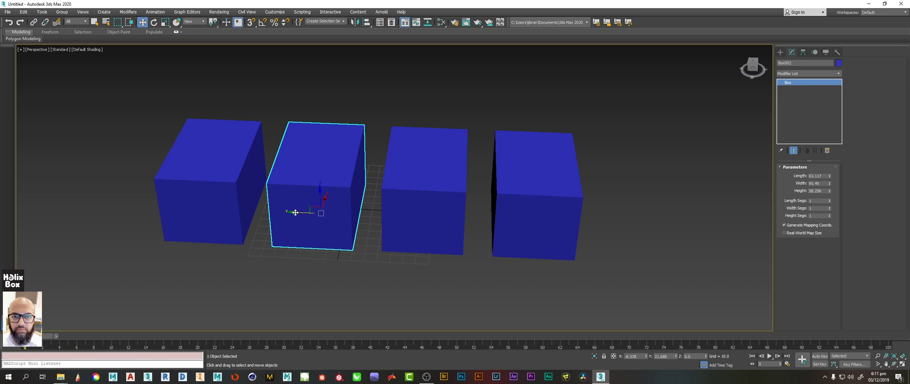
drag(298, 212, 89, 202)
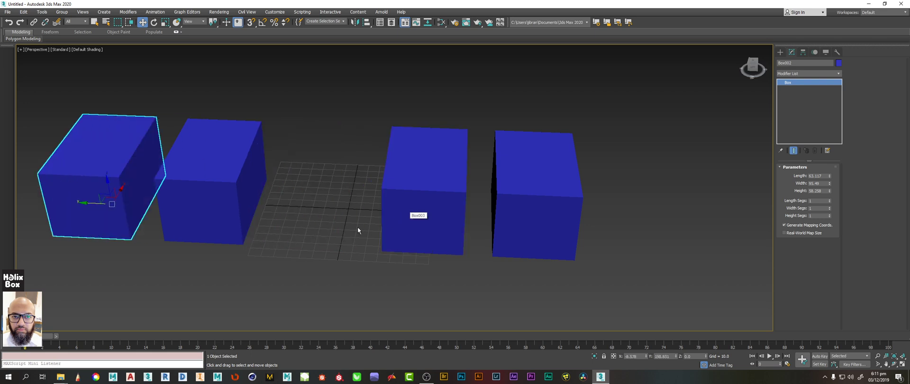
alt+middle_drag(359, 228, 347, 215)
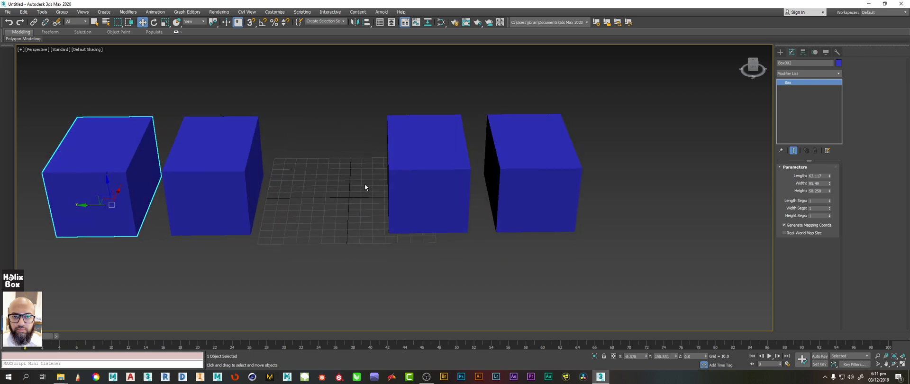
key(ctrl+z)
Step: Pin the modifier stack to the second box, set its width to about 267, and move the third box against it to about Y -41
click(781, 150)
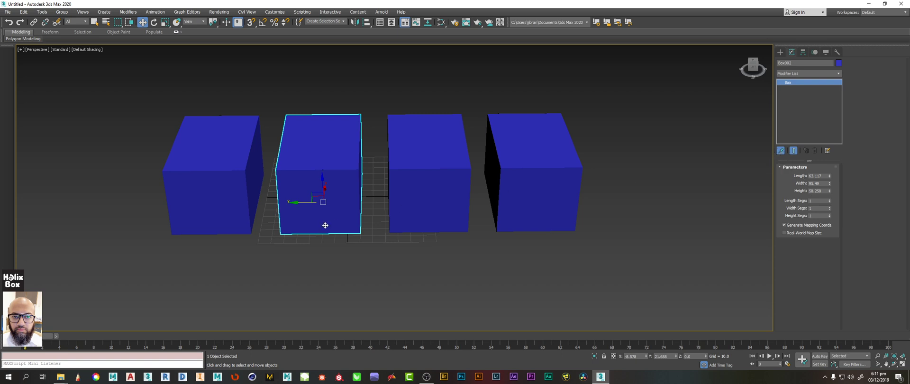
drag(829, 184, 830, 140)
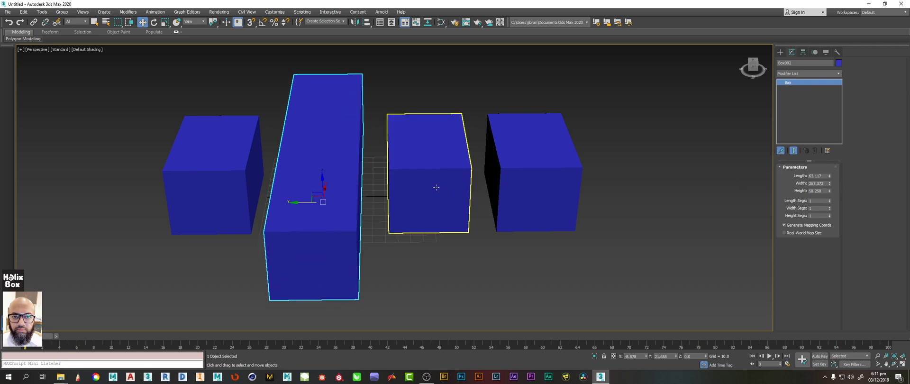
click(437, 188)
drag(401, 201, 375, 201)
Step: In the Top view, resize the pinned second box to a greater length, about 115 wide and 80 high, and inspect it in Perspective
key(t)
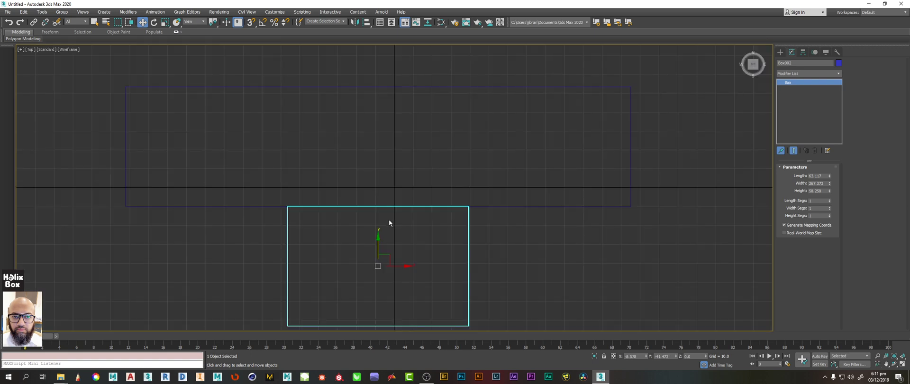
middle_drag(389, 222, 392, 198)
scroll(391, 170, down, 5)
mouse_move(829, 186)
mouse_down()
mouse_move(829, 167)
mouse_move(817, 207)
mouse_move(830, 186)
mouse_move(821, 95)
mouse_move(822, 105)
mouse_up()
key(p)
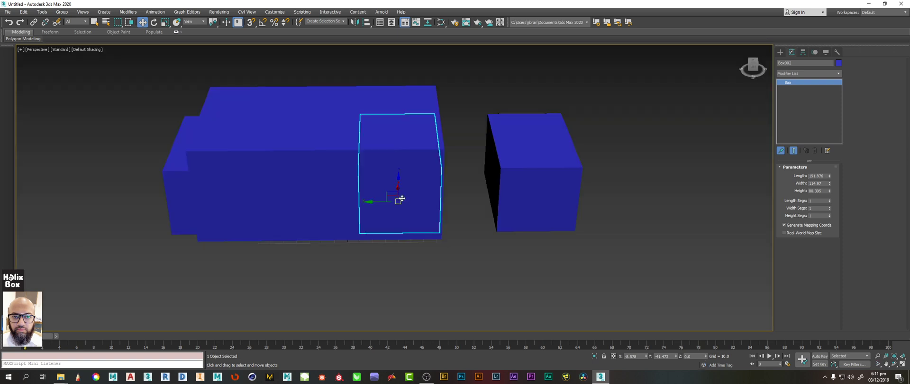
alt+middle_drag(402, 198, 352, 192)
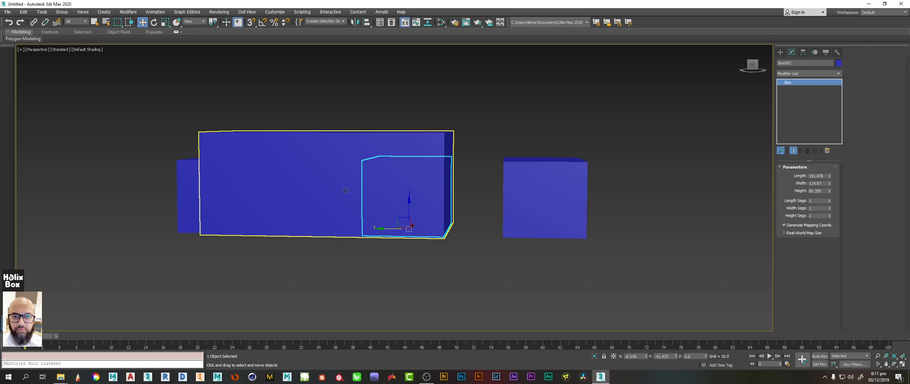
alt+middle_drag(346, 190, 331, 201)
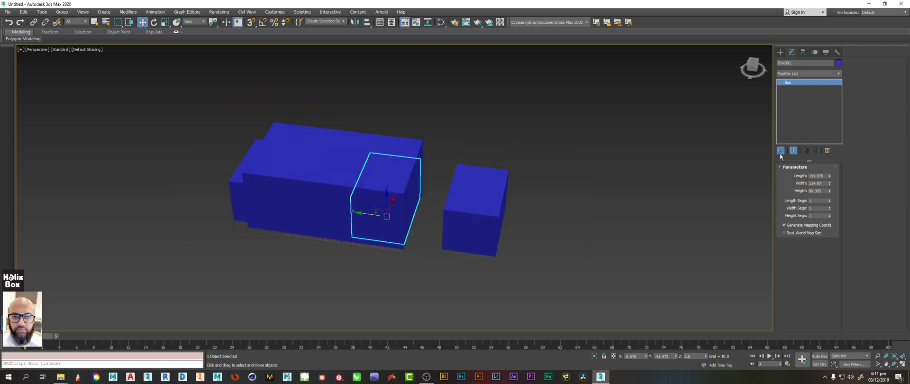
Step: Select all the boxes in the scene and delete them
scroll(195, 184, down, 3)
key(ctrl+a)
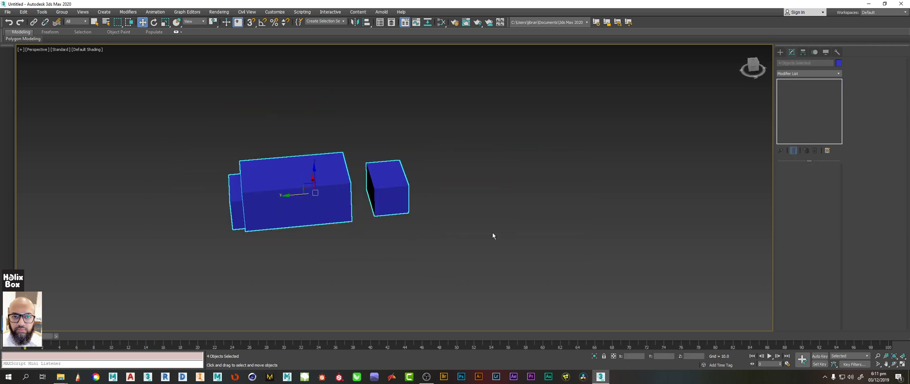
key(Delete)
scroll(334, 189, up, 3)
Step: Create a teapot with a radius of about 52 at the grid centre and move it along Y to about 139
click(779, 52)
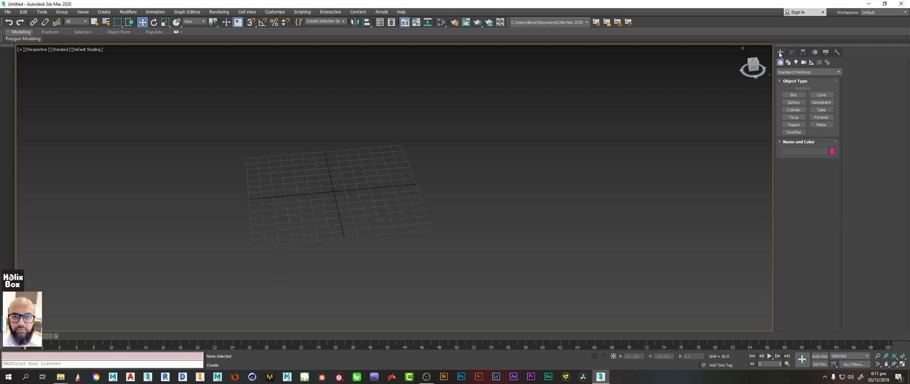
click(794, 124)
drag(337, 193, 381, 214)
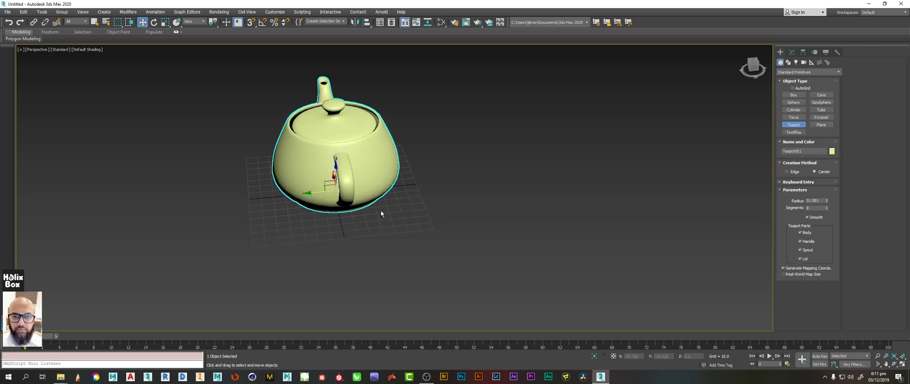
right_click(380, 210)
drag(297, 201, 120, 205)
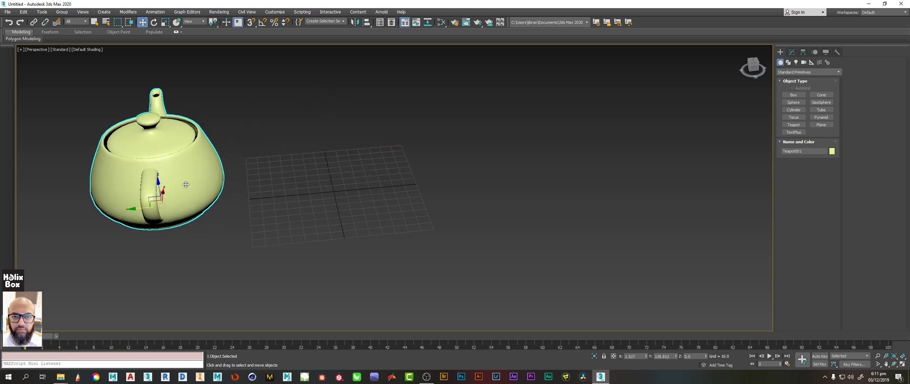
Step: Create a sphere with a radius of about 51 at the centre of the grid
click(803, 103)
drag(331, 190, 382, 212)
key(w)
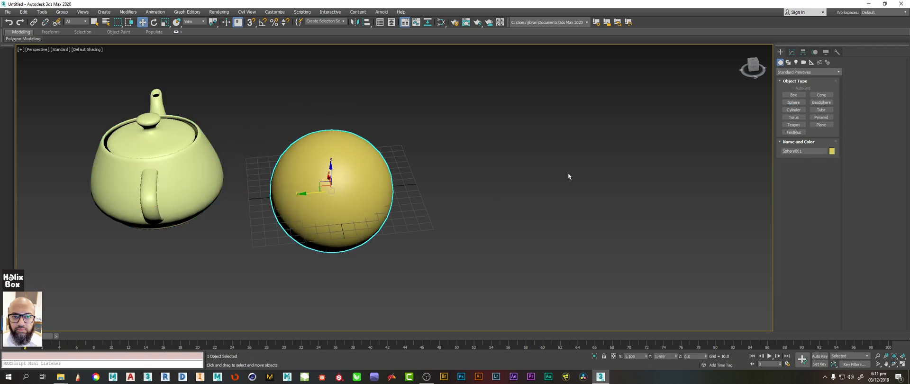
Step: Create a box about 126 long, 122 wide and 107 high beside the sphere, on the side opposite the teapot
click(794, 95)
drag(570, 141, 465, 227)
click(467, 101)
key(w)
alt+middle_drag(441, 174, 439, 157)
scroll(396, 164, down, 5)
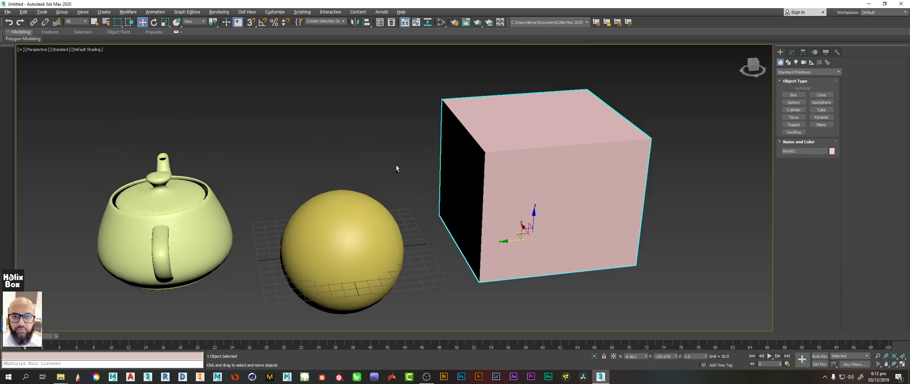
Step: Select the sphere, teapot and box in turn with the modify settings shown, and compare each object's own parameters
click(791, 52)
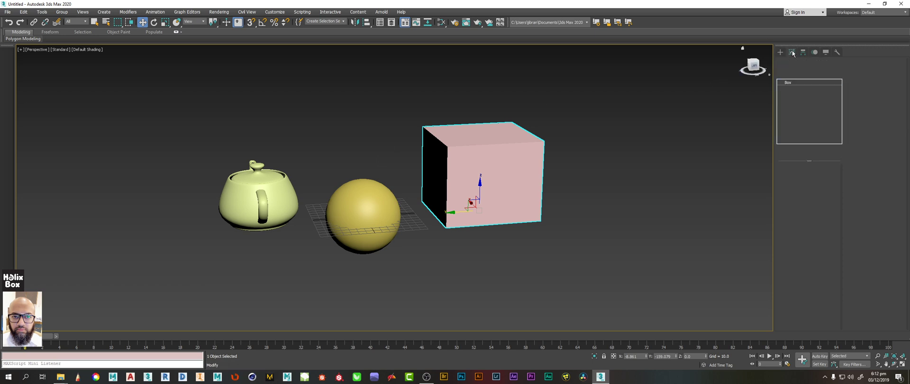
click(352, 232)
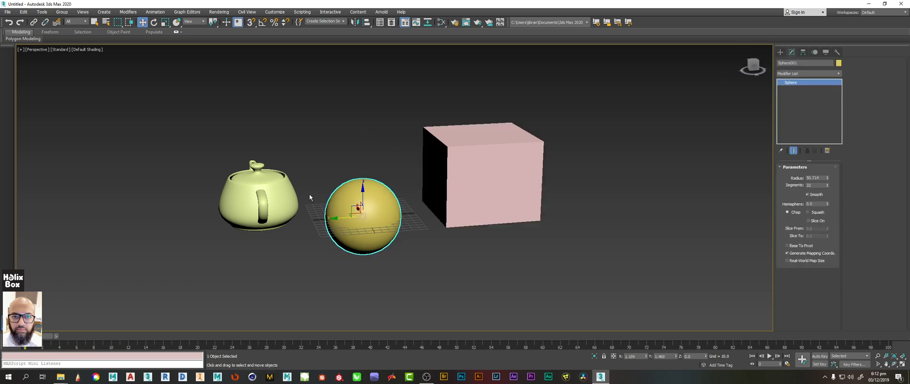
click(268, 200)
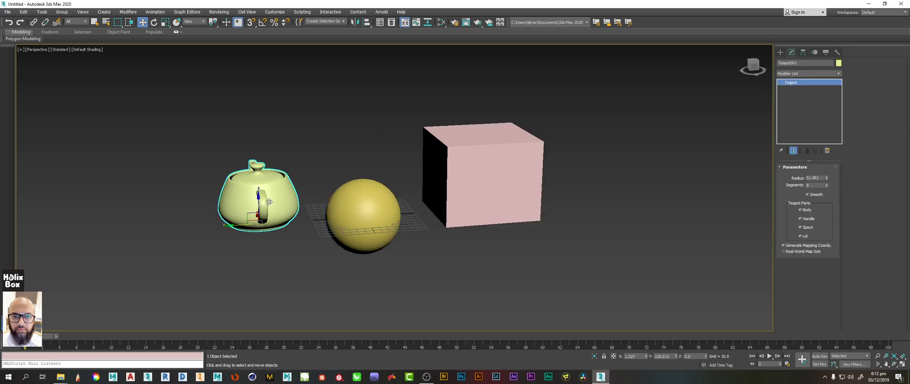
click(458, 150)
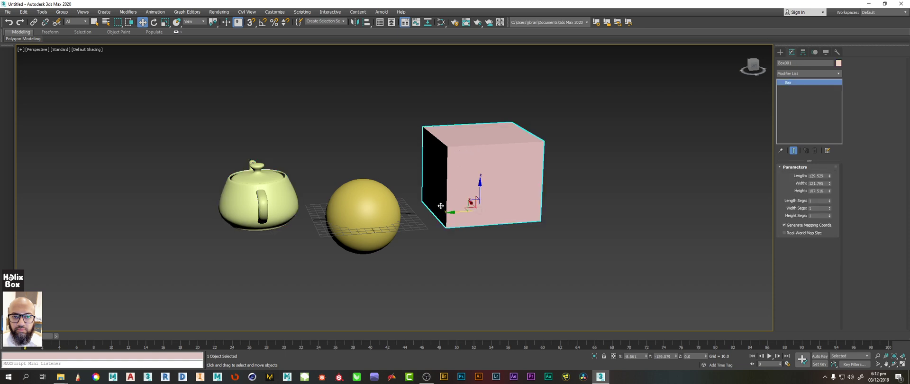
click(366, 230)
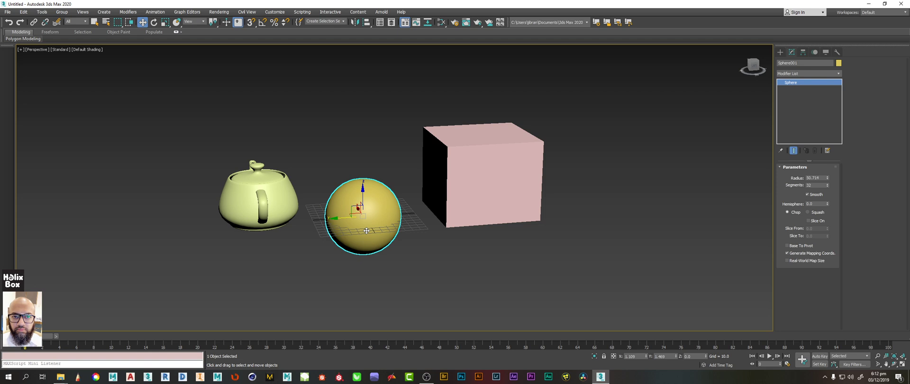
click(480, 179)
click(232, 209)
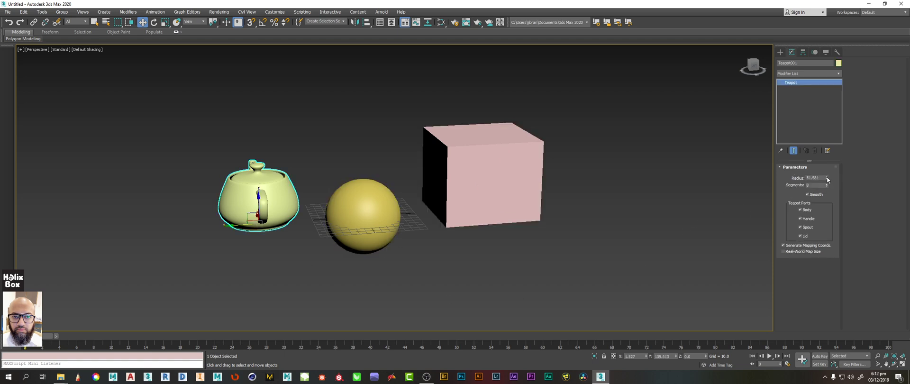
Step: Set the teapot's segments to 41
mouse_move(827, 176)
mouse_down()
mouse_move(818, 169)
mouse_move(827, 183)
mouse_move(826, 169)
mouse_up()
right_click(823, 175)
alt+middle_drag(389, 217, 382, 224)
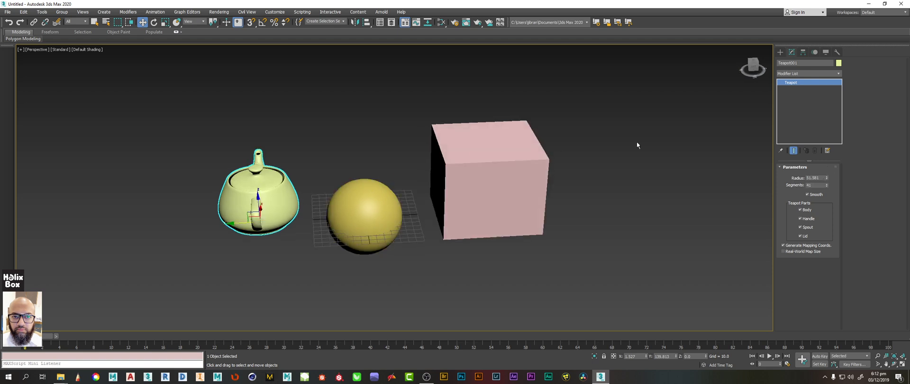
Step: Pin the modifier stack to the teapot, then select the box and the sphere in turn
click(781, 150)
click(487, 179)
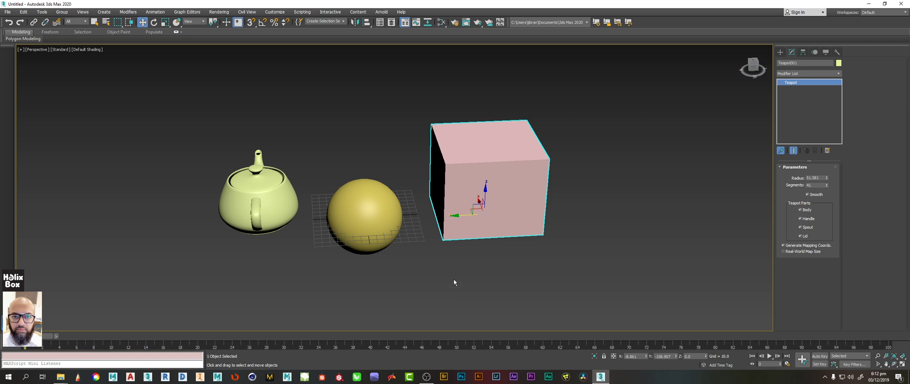
click(381, 225)
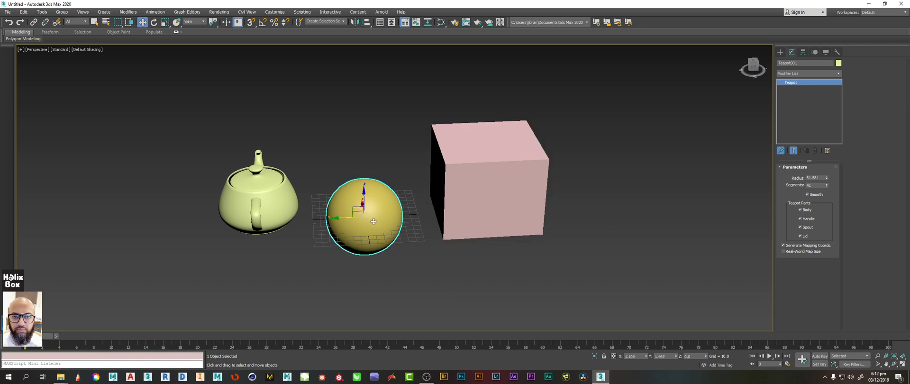
Step: Move the sphere behind the teapot and raise it, to about X 126, Y 40, Z 64
alt+middle_drag(347, 240, 357, 259)
drag(351, 223, 247, 184)
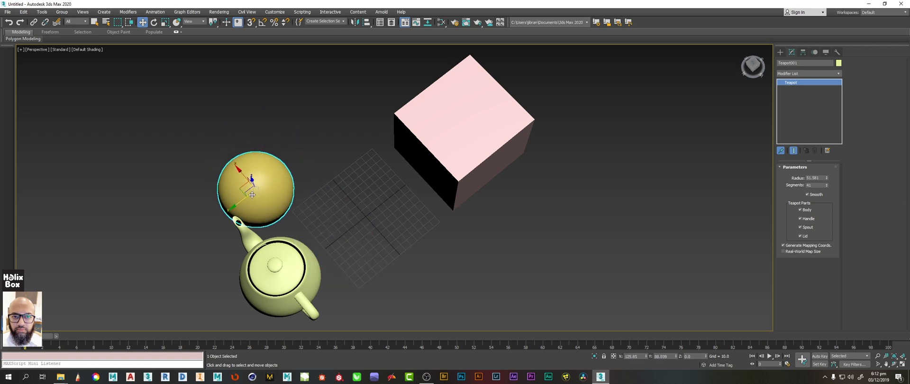
alt+middle_drag(252, 195, 289, 176)
drag(248, 180, 283, 132)
alt+middle_drag(303, 142, 325, 134)
Step: Select the box and, through the pinned settings, increase the teapot's radius to about 72
click(468, 151)
alt+middle_drag(399, 163, 413, 145)
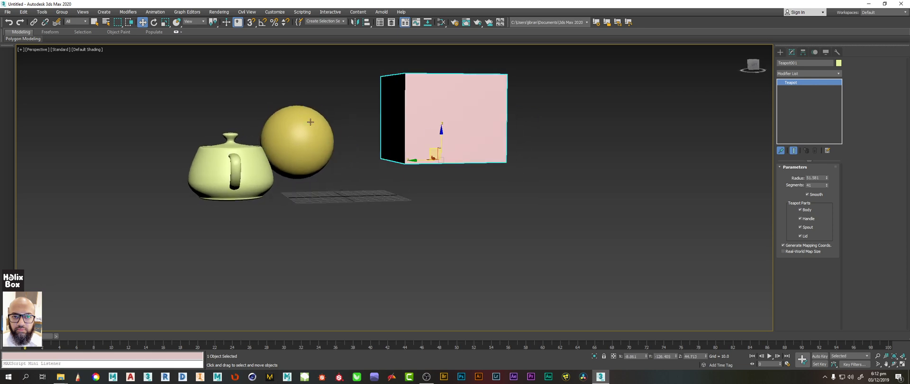
drag(827, 179, 827, 153)
alt+middle_drag(302, 206, 223, 194)
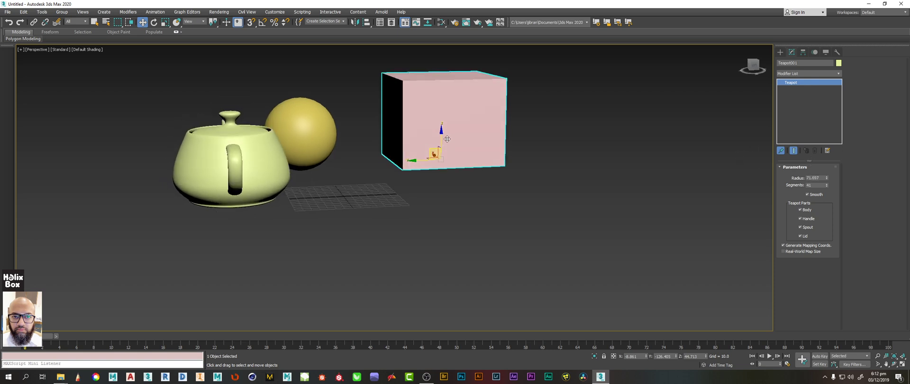
Step: Unpin the modifier stack, then select the sphere and increase its radius to about 62
click(782, 150)
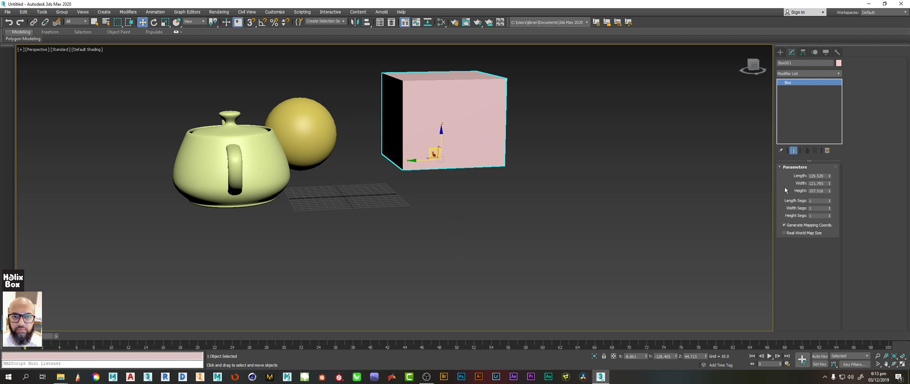
click(322, 130)
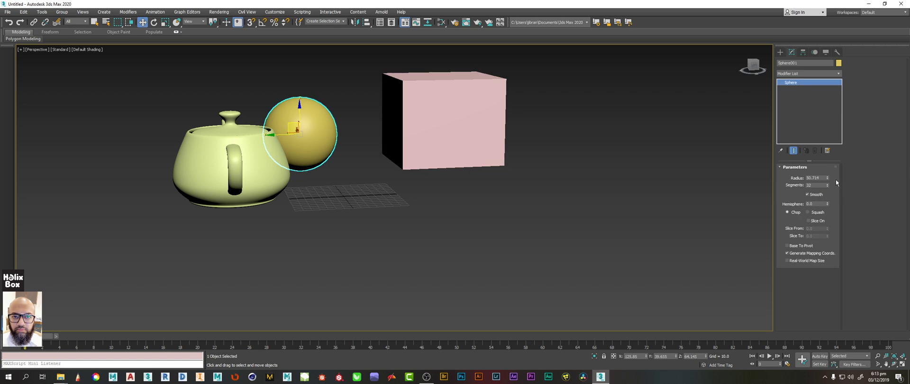
drag(827, 178, 827, 173)
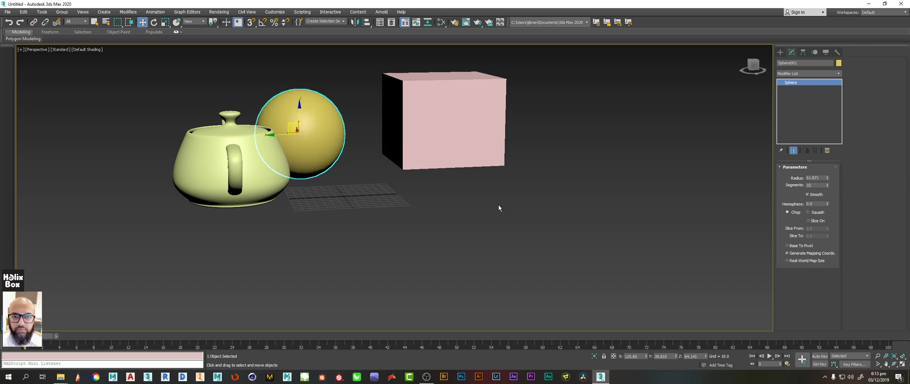
alt+middle_drag(354, 184, 351, 193)
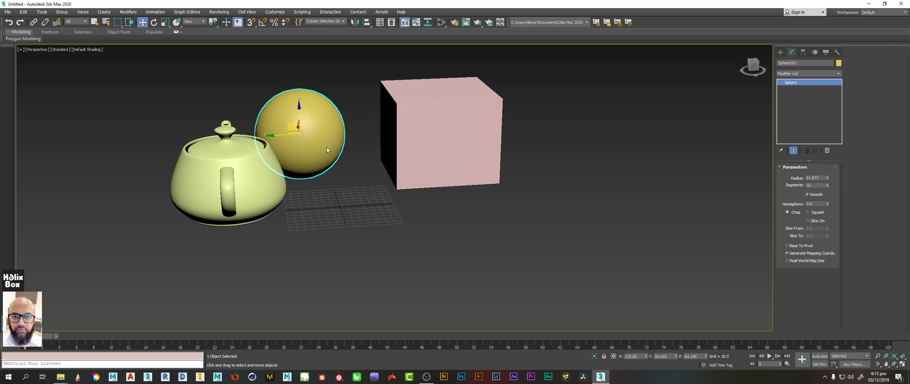
Step: Add an Edit Poly modifier to the box and enter its Polygon level
click(422, 150)
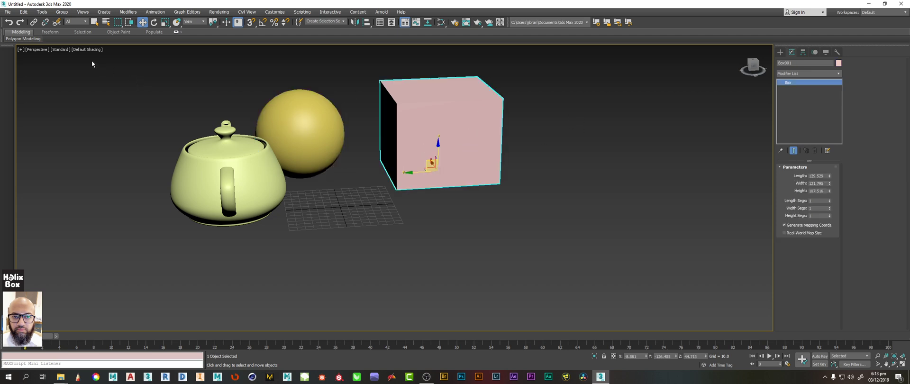
click(813, 71)
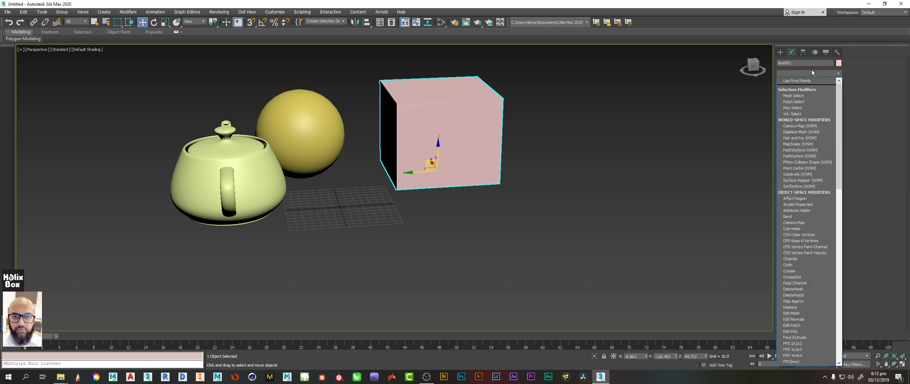
key(e)
click(797, 98)
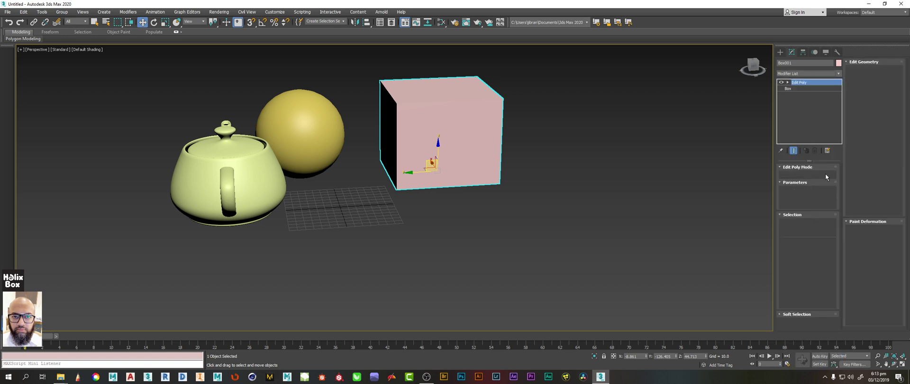
click(815, 223)
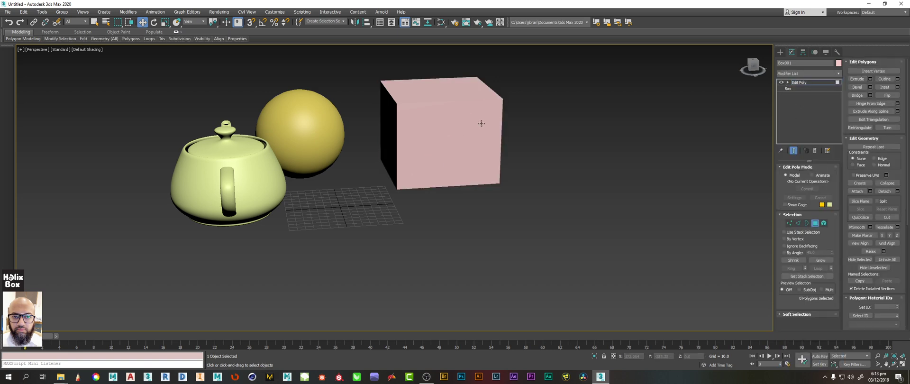
Step: Pin the modifier stack to the box and leave the Polygon level
click(781, 151)
alt+middle_drag(349, 185, 379, 175)
click(815, 223)
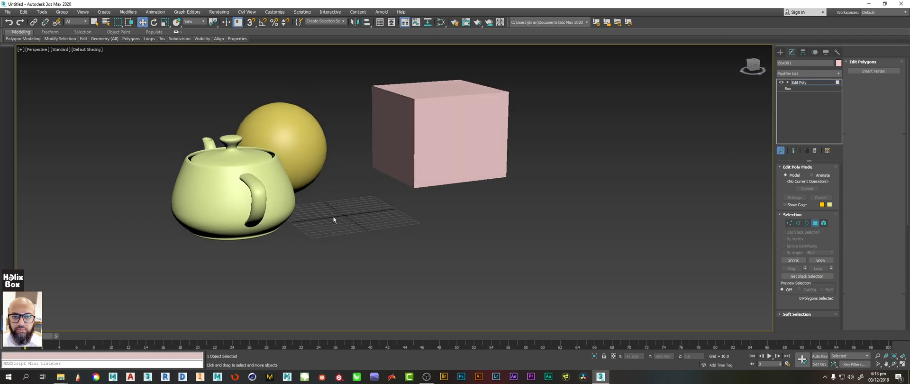
Step: Move the sphere away to the far side of the teapot, and move the teapot closer to the box
click(280, 151)
alt+middle_drag(280, 152, 282, 160)
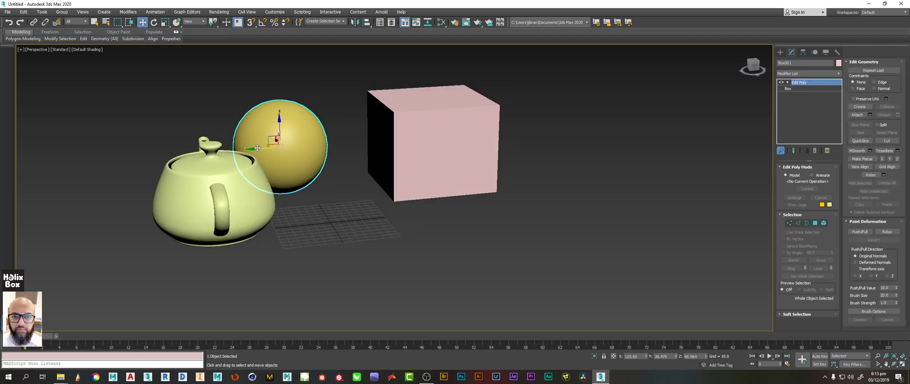
drag(275, 141, 116, 151)
mouse_move(213, 199)
mouse_down()
mouse_move(264, 200)
mouse_move(212, 199)
mouse_up()
alt+middle_drag(212, 200, 217, 241)
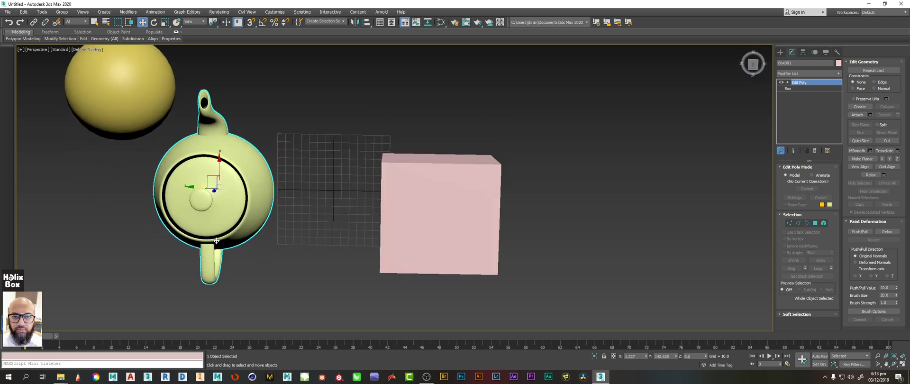
scroll(223, 235, down, 3)
drag(210, 190, 262, 219)
alt+middle_drag(261, 219, 263, 199)
Step: Try to enter the box's Polygon level while the teapot is selected, then select the box and enter Polygon level
click(814, 224)
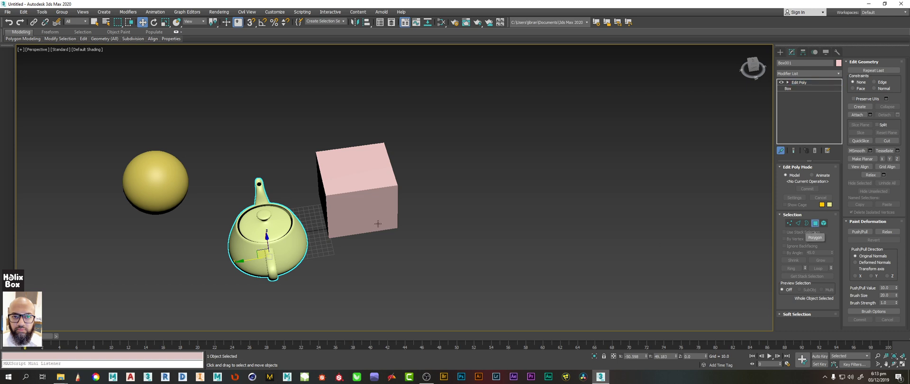
alt+middle_drag(372, 191, 494, 201)
click(352, 196)
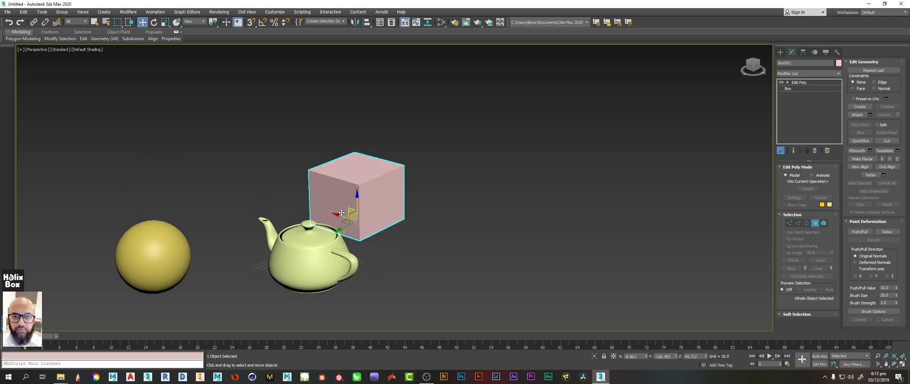
drag(349, 221, 378, 234)
right_click(379, 234)
click(816, 223)
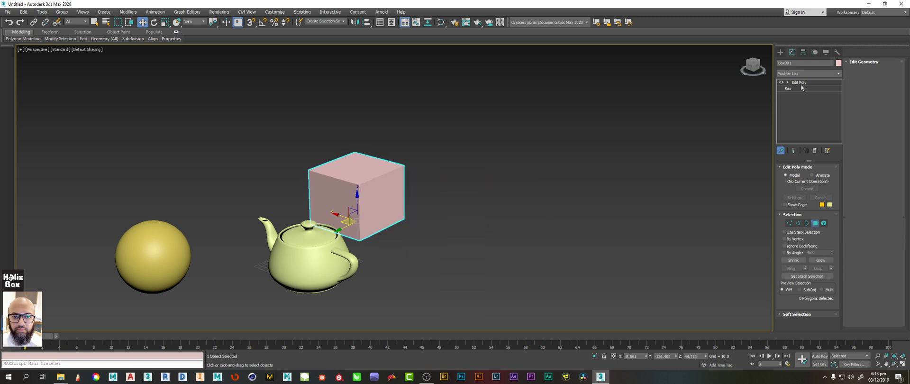
Step: Expand the Edit Poly sub-object levels, switch to Border level and display edged faces on the objects
click(787, 83)
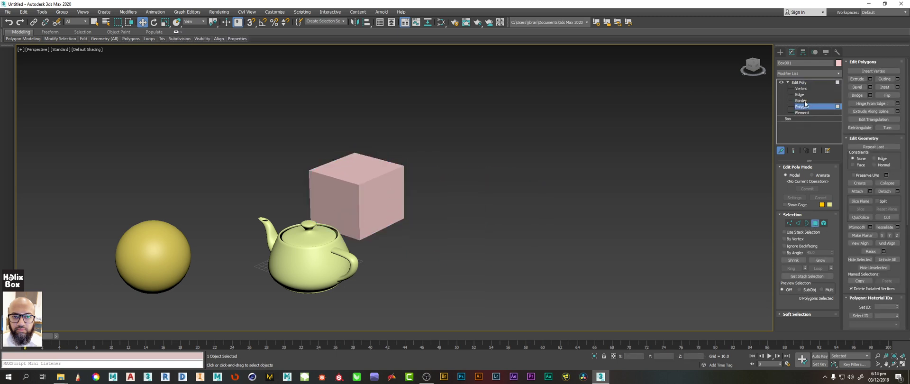
click(800, 101)
middle_drag(327, 224, 349, 205)
key(F4)
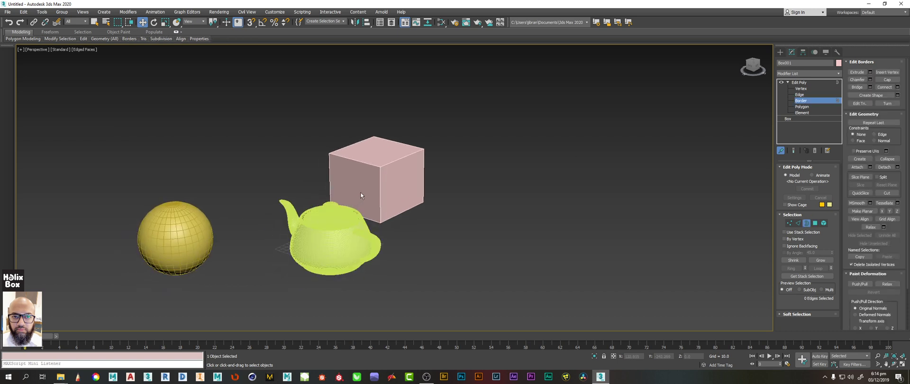
alt+middle_drag(400, 187, 408, 175)
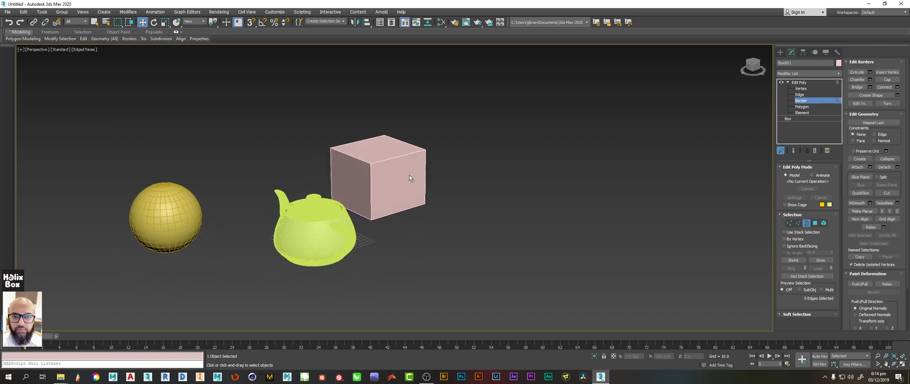
Step: Return to Polygon level and select two adjacent side faces of the box in turn
key(4)
click(408, 175)
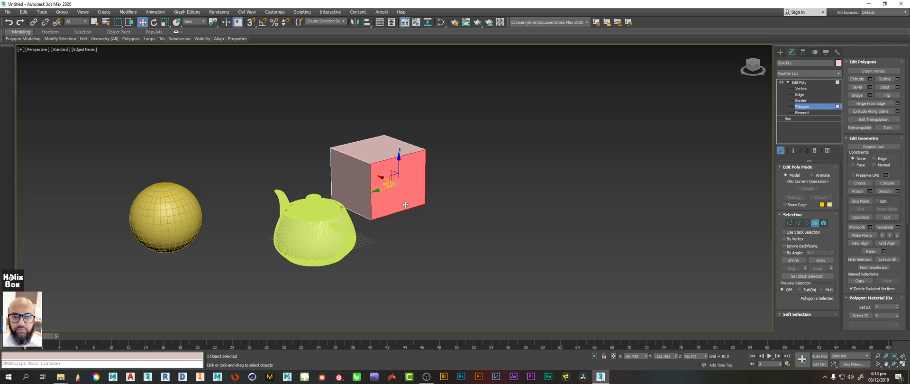
alt+middle_drag(406, 205, 315, 164)
click(391, 178)
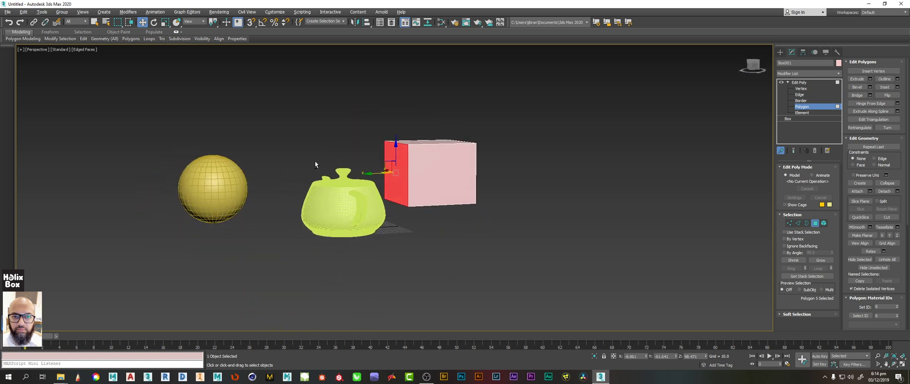
Step: Remove the Edit Poly modifier from the box
click(815, 151)
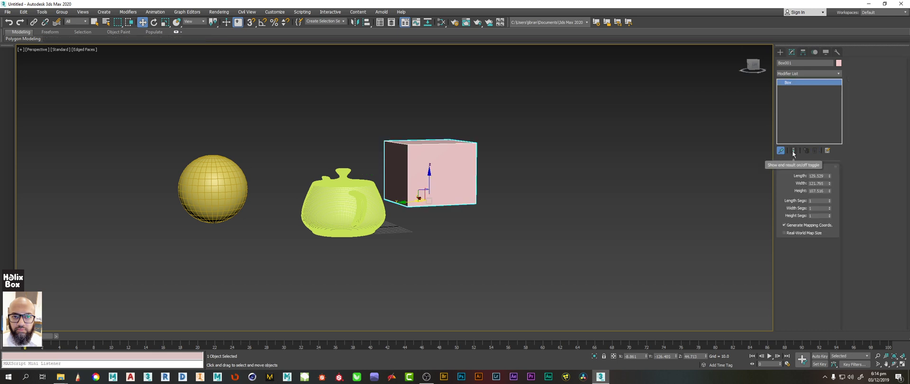
mouse_move(393, 164)
alt+middle_down()
mouse_move(382, 176)
mouse_move(402, 160)
alt+middle_up()
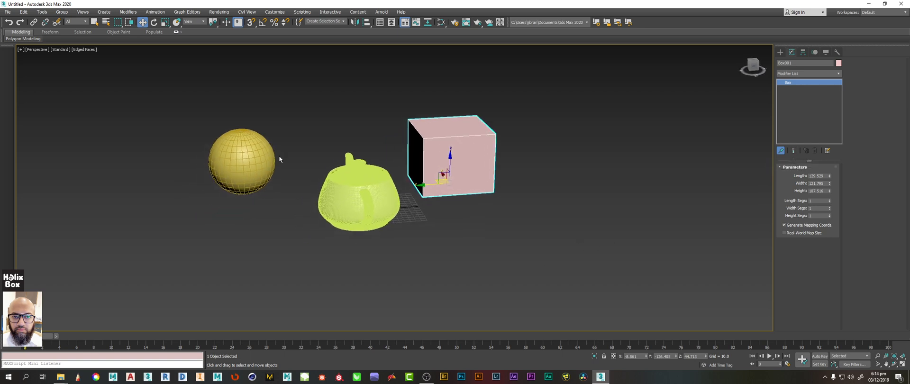
Step: Select the sphere and teapot together, move them away from the box and delete them
alt+middle_drag(347, 155, 368, 166)
drag(160, 114, 331, 232)
drag(288, 181, 33, 153)
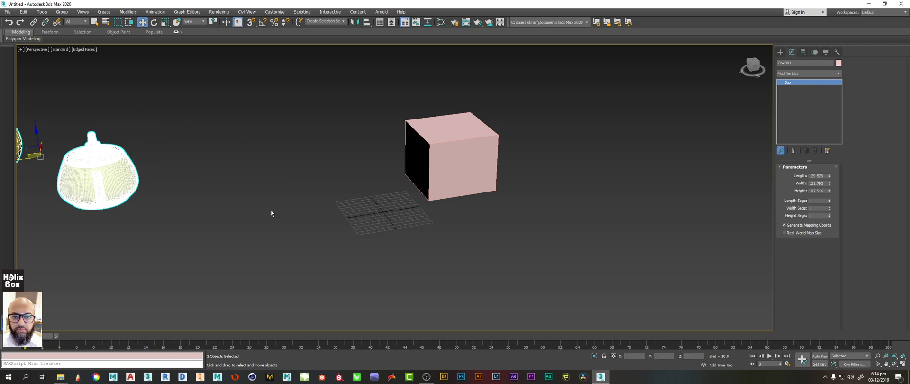
key(Delete)
Step: Move the box over the grid to about X -38, Y 38
click(451, 170)
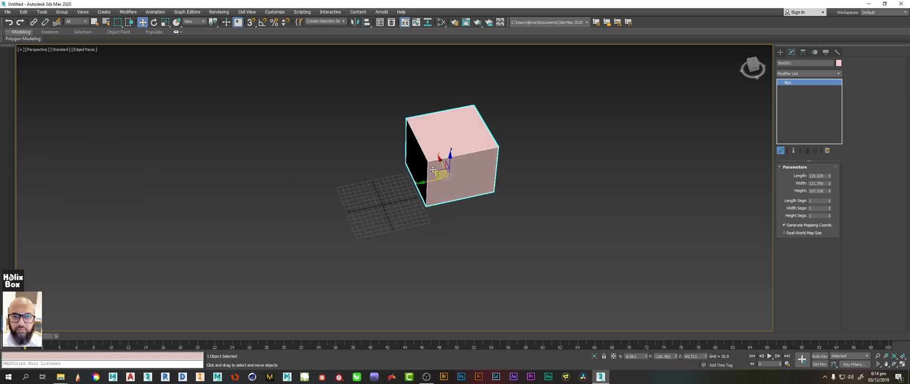
drag(434, 176, 364, 205)
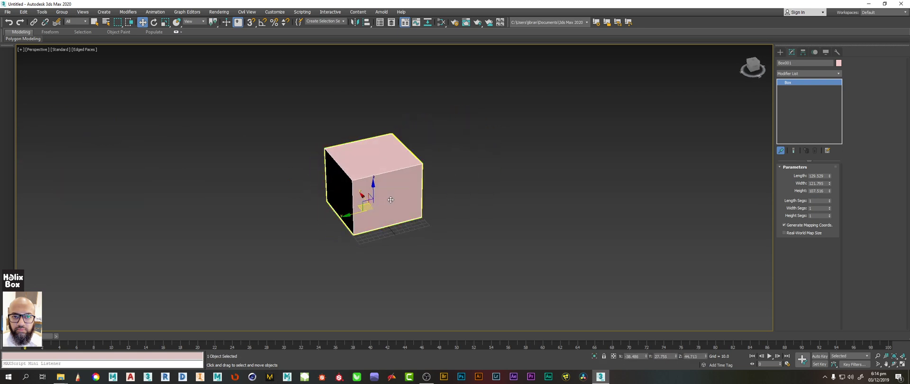
scroll(366, 198, up, 5)
scroll(427, 158, down, 5)
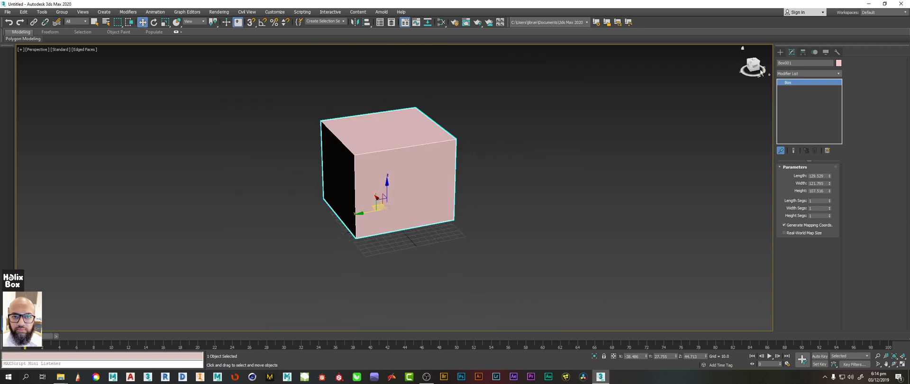
Step: Apply a new Edit Poly modifier to the repositioned box and activate Polygon level
click(812, 73)
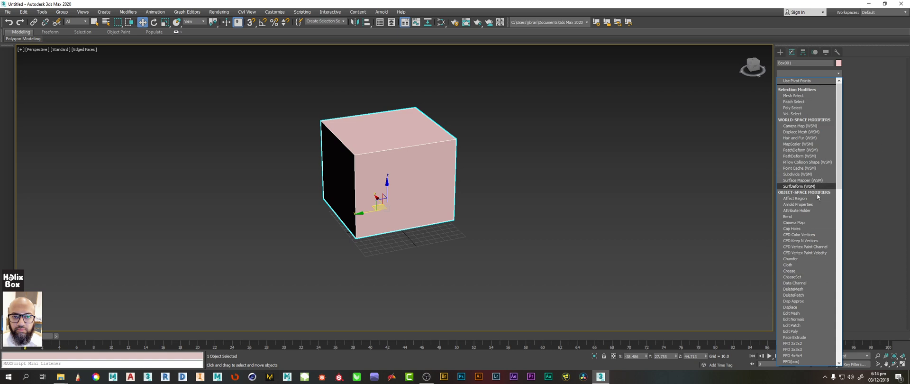
key(e)
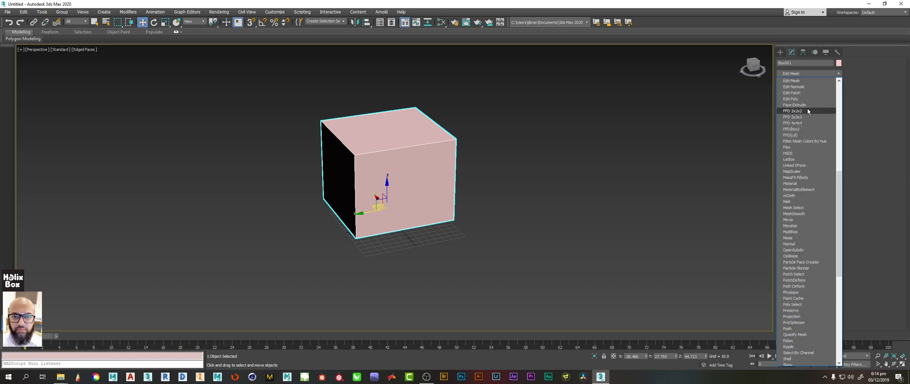
click(802, 98)
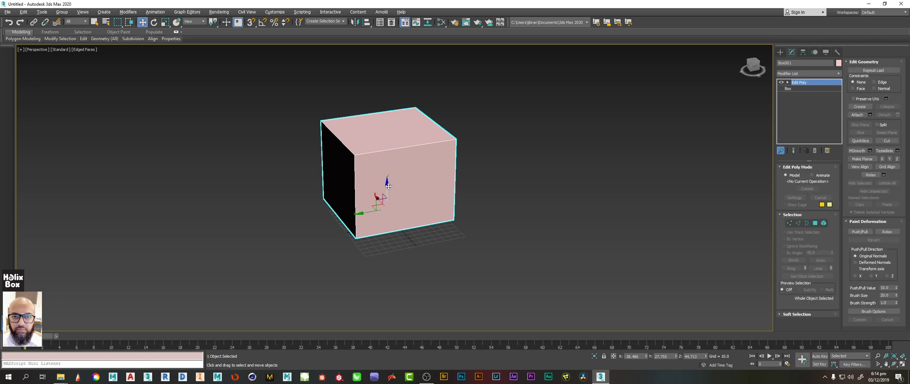
alt+middle_drag(388, 186, 691, 192)
click(815, 223)
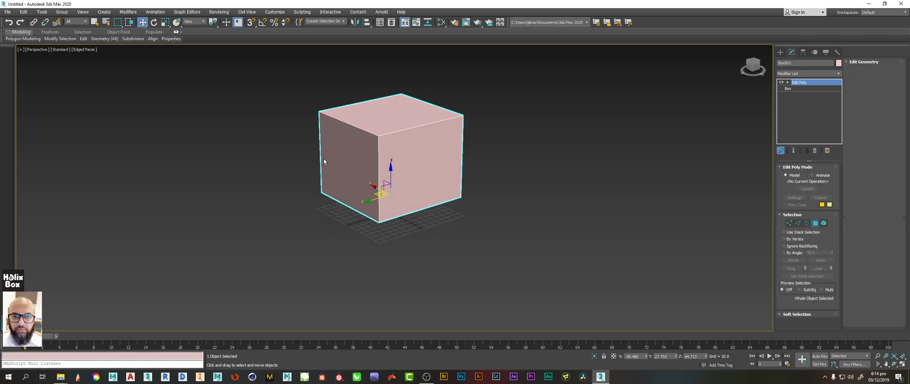
alt+middle_drag(324, 158, 445, 175)
click(451, 177)
drag(451, 176, 450, 174)
key(ctrl+z)
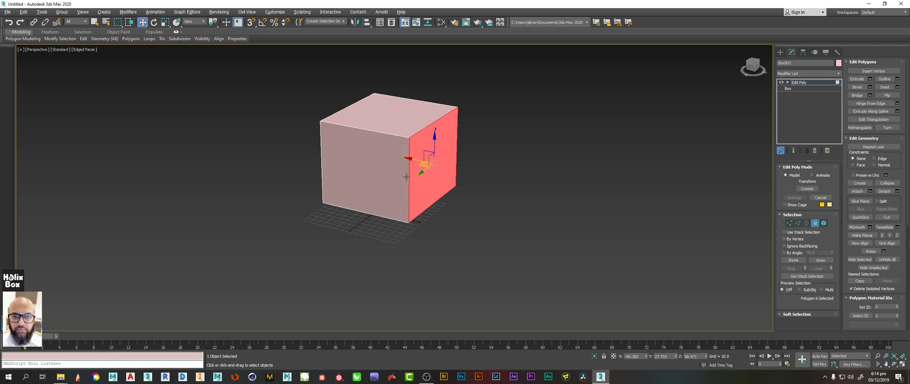
Step: Try to inset all six box polygons together with an amount of 68.315, and cancel the operation
drag(241, 114, 468, 192)
alt+middle_drag(467, 192, 465, 169)
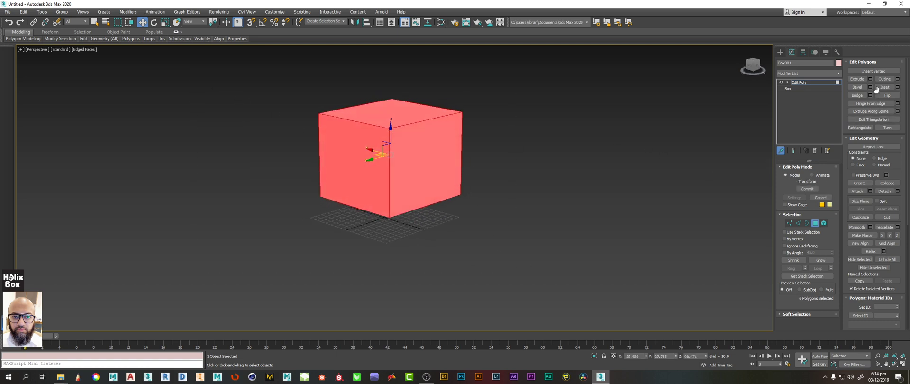
click(897, 87)
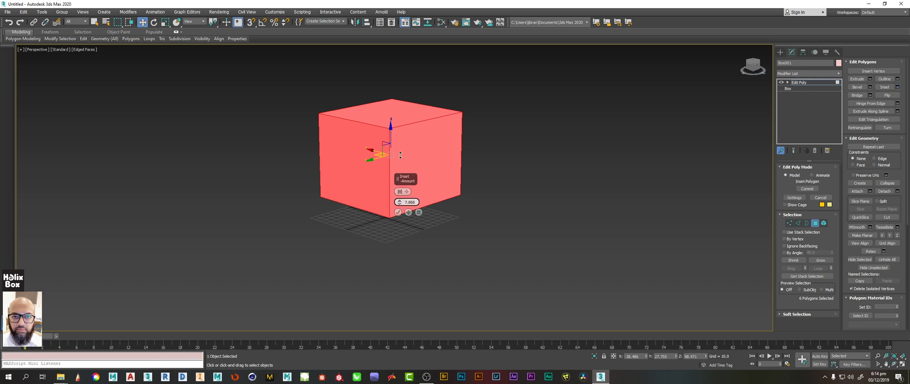
drag(400, 202, 438, 274)
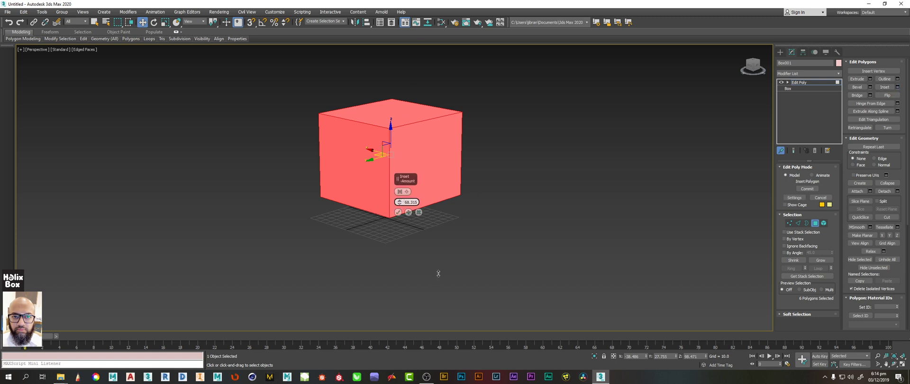
click(418, 212)
Step: Select a single side polygon of the box and start an Inset with adjustable settings on it
alt+middle_drag(479, 180, 468, 186)
click(471, 187)
click(405, 184)
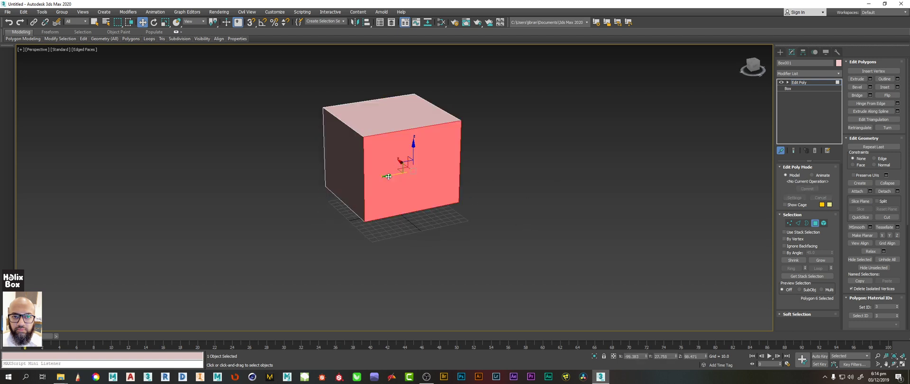
alt+middle_drag(379, 197, 384, 189)
key(F2)
key(F2)
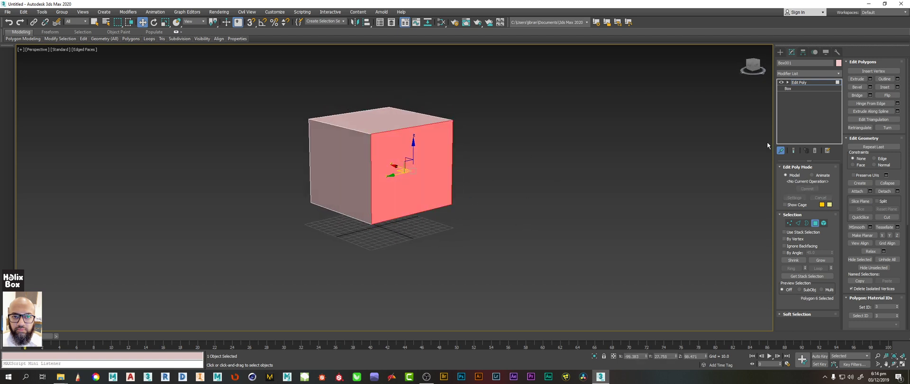
click(897, 86)
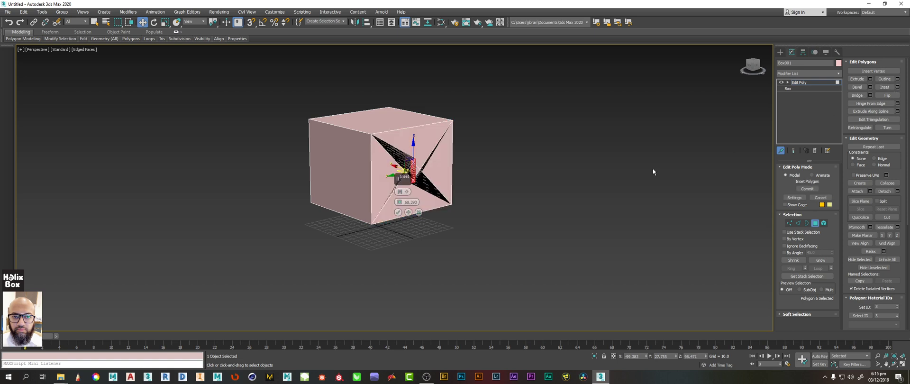
Step: Reset the inset amount, raise it to 9.114, and preview it on the single side polygon
mouse_move(244, 47)
mouse_down()
mouse_move(396, 240)
mouse_move(469, 234)
mouse_up()
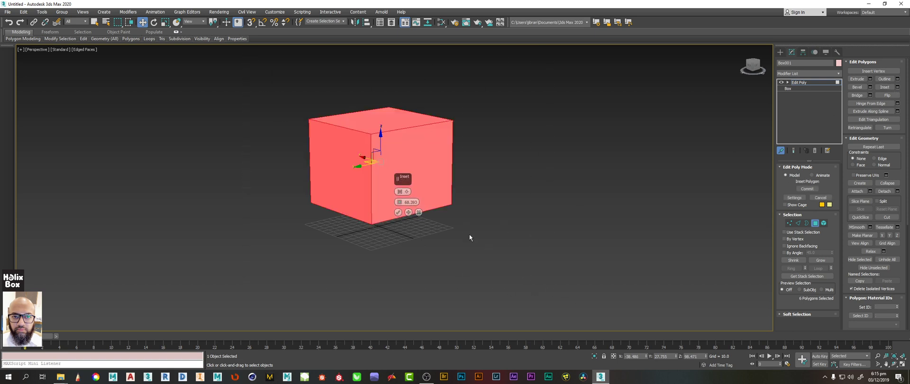
right_click(399, 203)
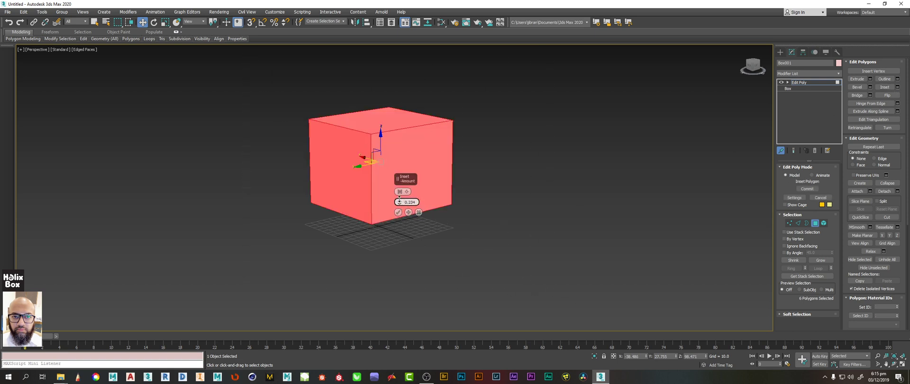
drag(400, 192, 400, 186)
click(397, 149)
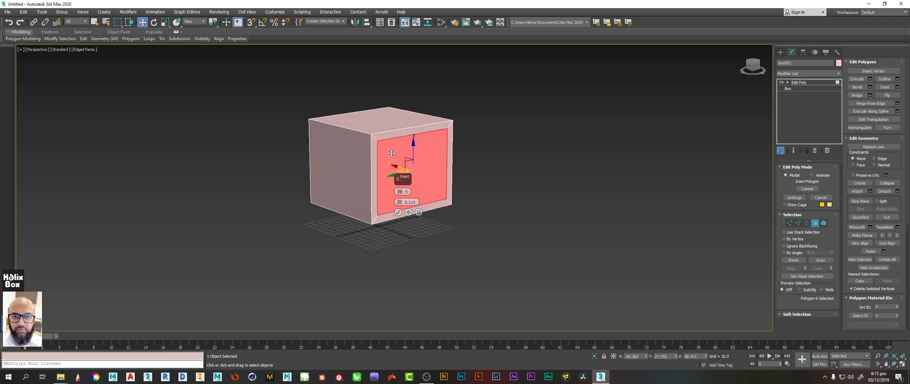
Step: Select all six box polygons, switch the inset to treat each polygon individually, and accept it
key(ctrl+a)
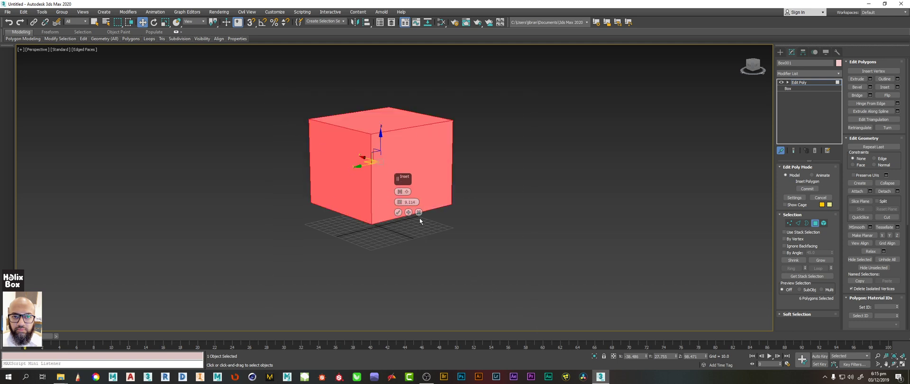
click(399, 192)
click(420, 206)
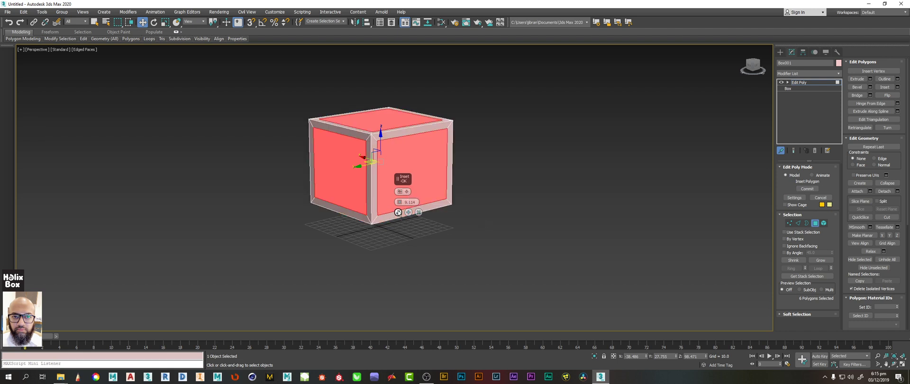
click(398, 212)
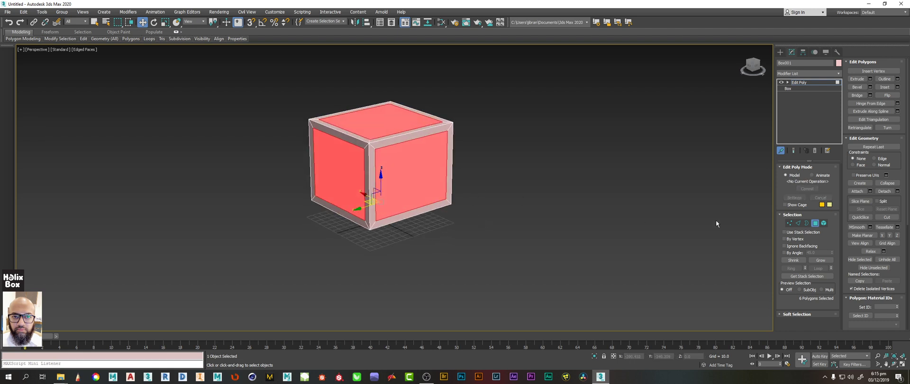
Step: Leave Polygon level and apply a TurboSmooth modifier to the box with 2 iterations
click(815, 224)
click(812, 73)
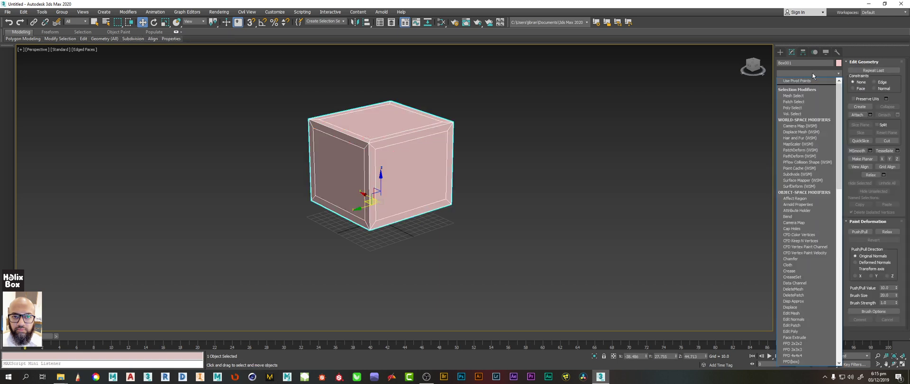
text(turbo)
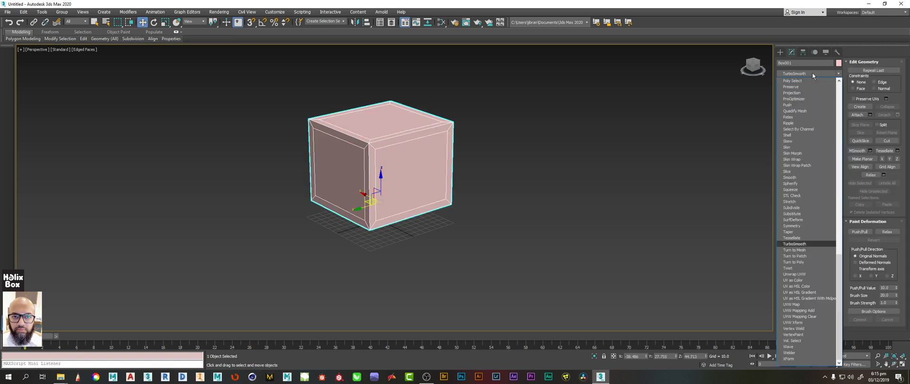
key(Return)
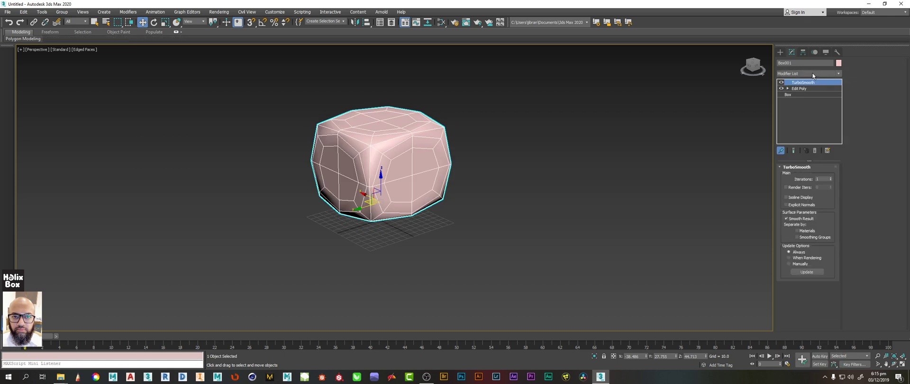
click(830, 178)
click(458, 170)
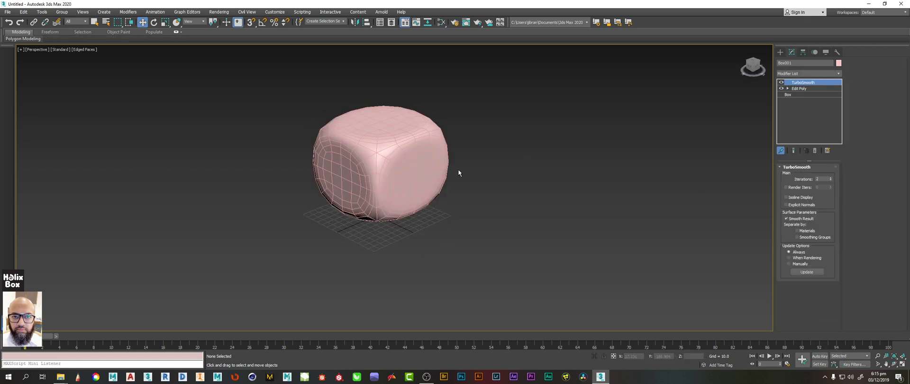
alt+middle_drag(369, 157, 365, 144)
click(365, 144)
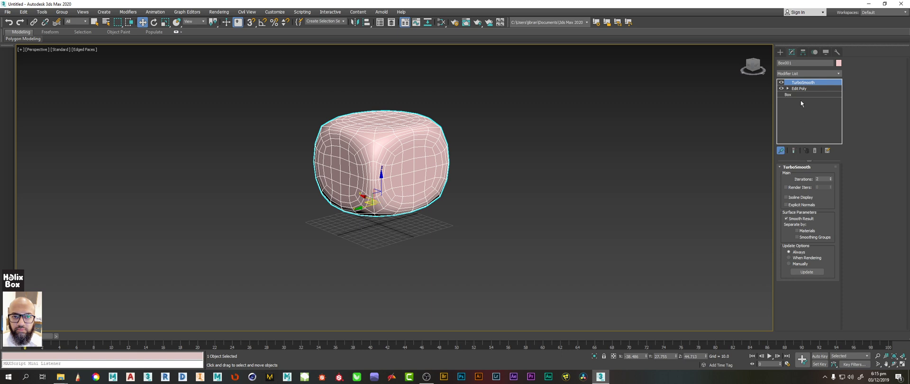
Step: Step down the modifier stack from TurboSmooth through Edit Poly to the base Box, accepting the topology warning
click(806, 89)
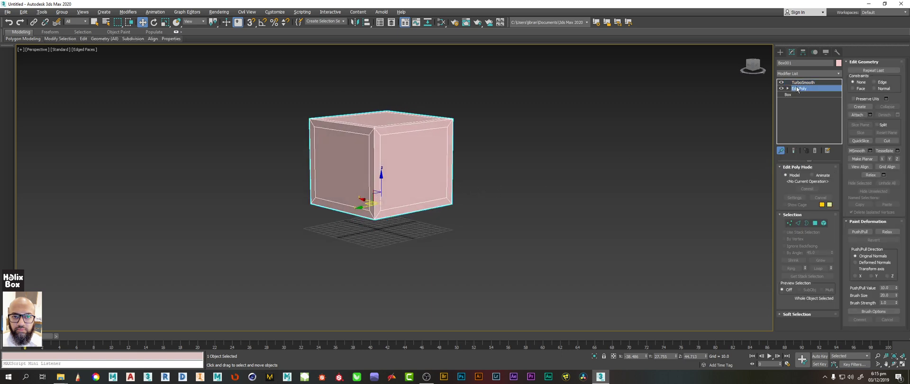
click(802, 82)
click(799, 88)
click(804, 96)
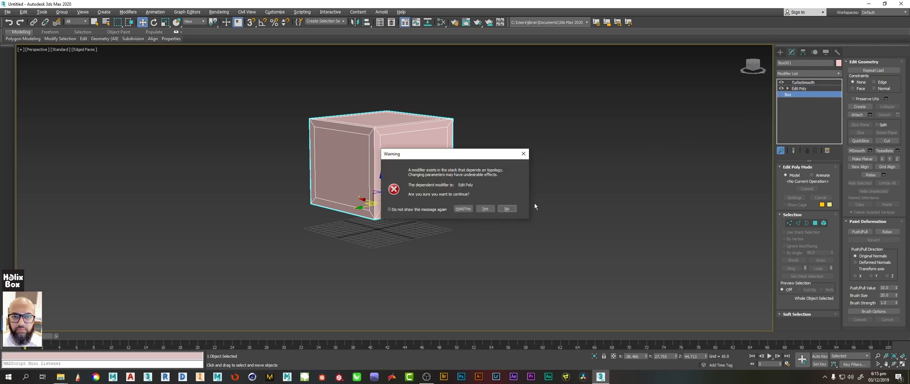
click(483, 208)
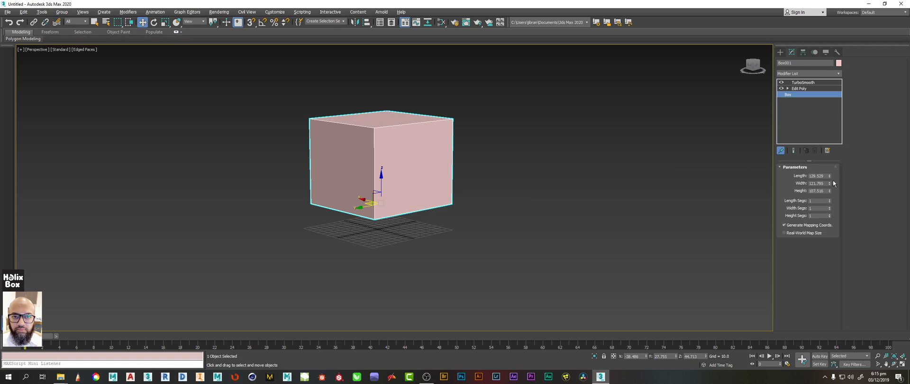
Step: Set the base box to 3 length segments, 4 width segments and 3 height segments
click(830, 200)
click(830, 200)
click(829, 207)
click(830, 206)
click(829, 207)
alt+middle_drag(433, 197, 428, 175)
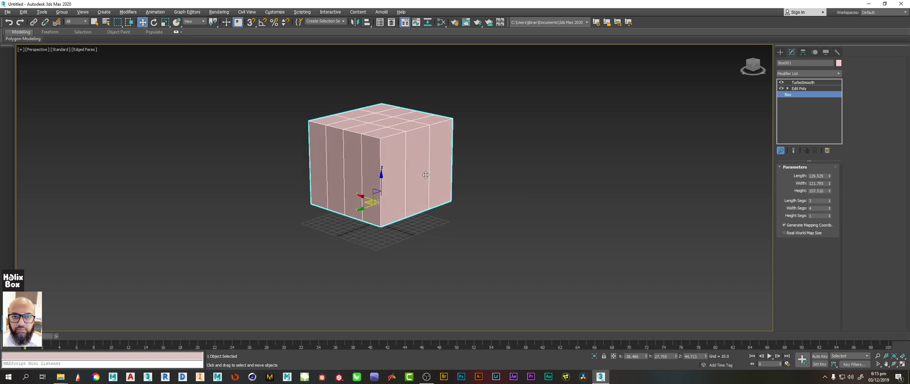
click(829, 214)
click(829, 214)
alt+middle_drag(440, 217, 359, 143)
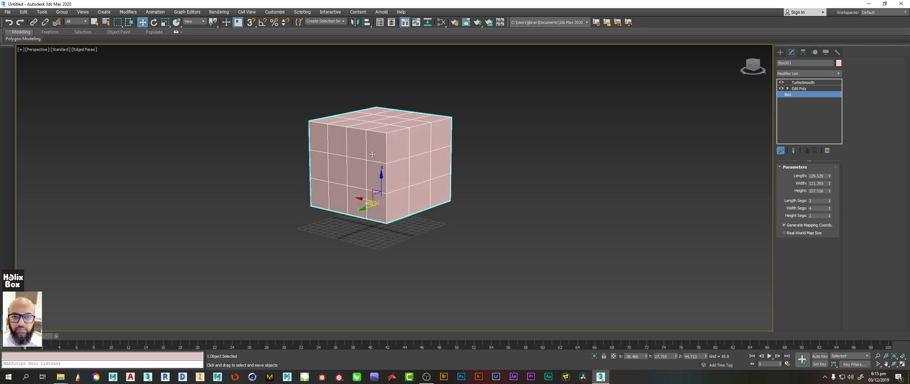
Step: Show the stack's end result, delete the Edit Poly modifier, and select the TurboSmooth level
click(793, 151)
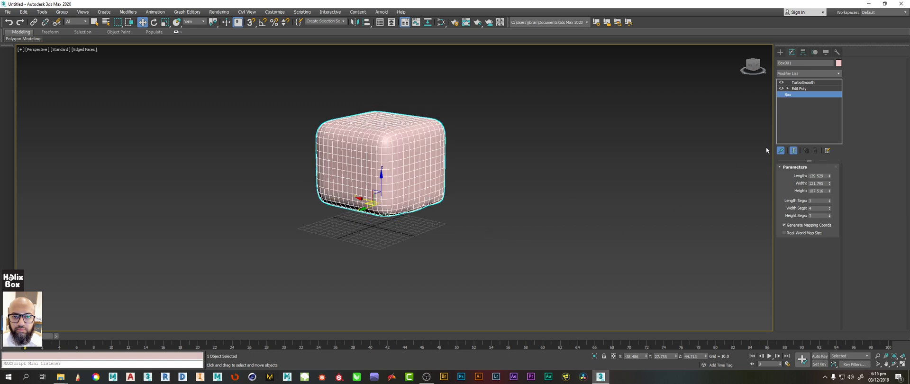
click(806, 89)
click(815, 151)
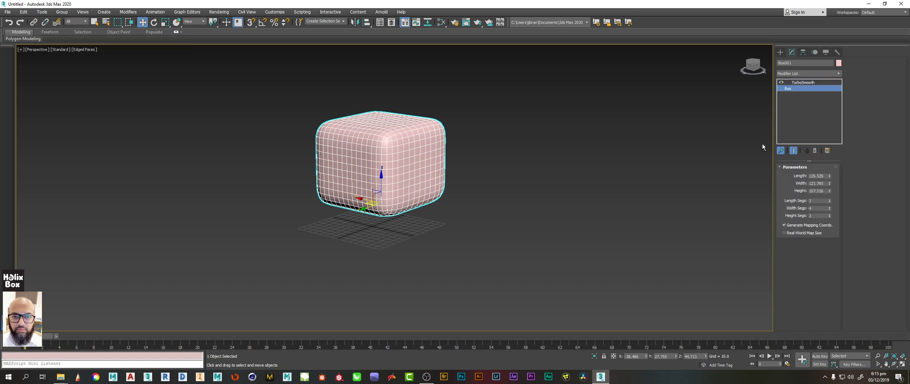
click(806, 83)
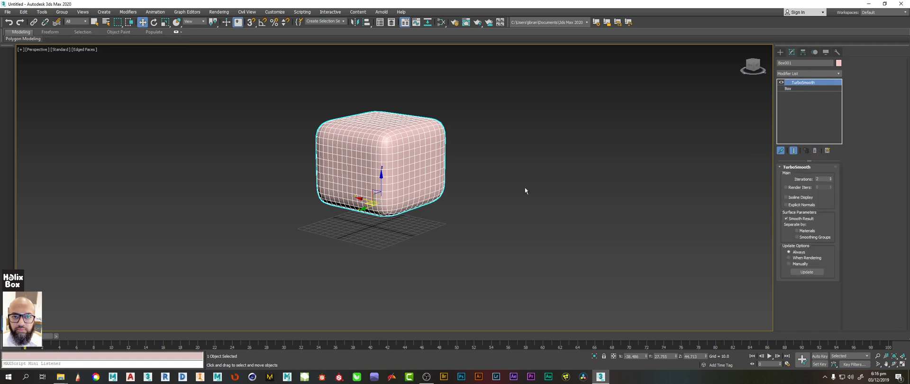
scroll(481, 174, up, 3)
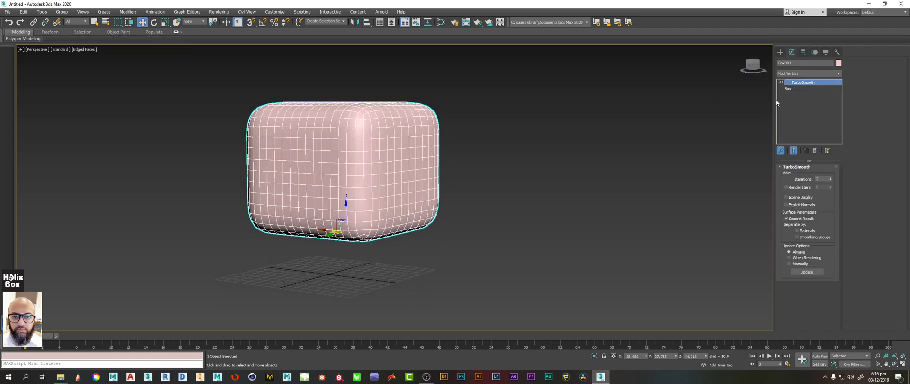
Step: Return to the Box level and toggle the end result display to compare the base and smoothed shapes, leaving it on
click(789, 89)
alt+middle_drag(493, 177, 479, 183)
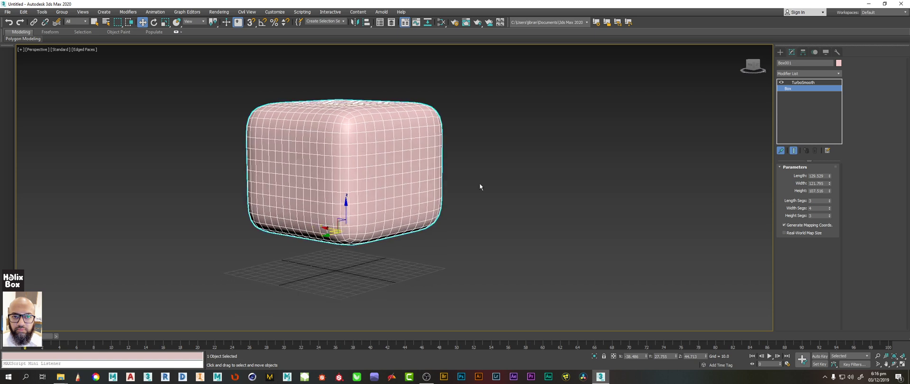
click(795, 150)
click(794, 151)
click(794, 150)
click(794, 151)
click(795, 151)
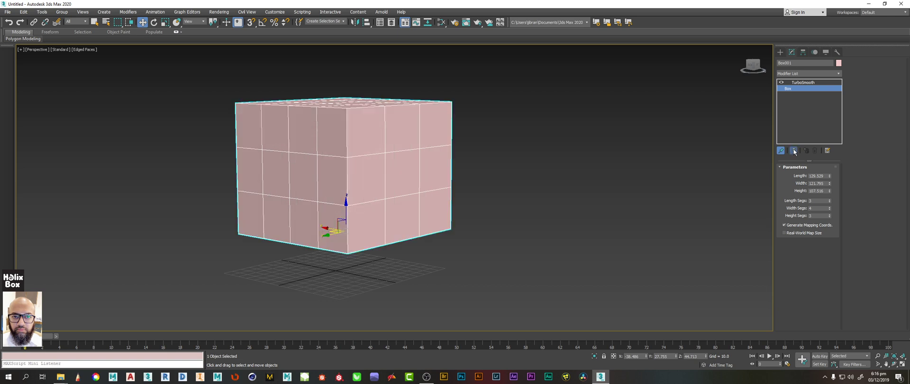
click(794, 151)
Step: Insert a Bend modifier between Box and TurboSmooth and set its angle to 97
click(817, 75)
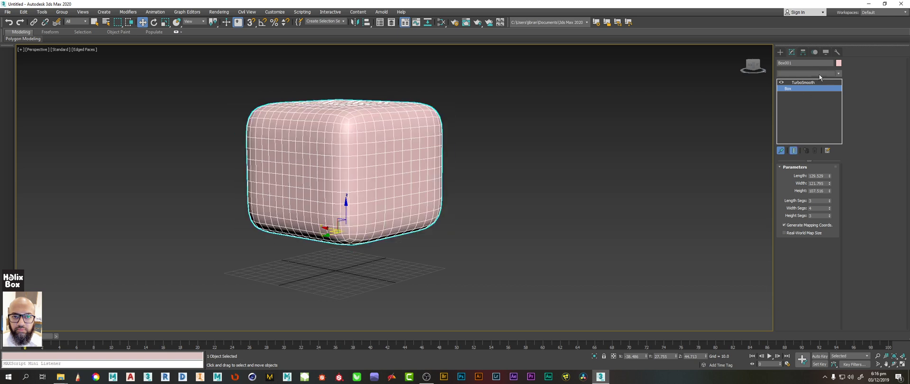
key(b)
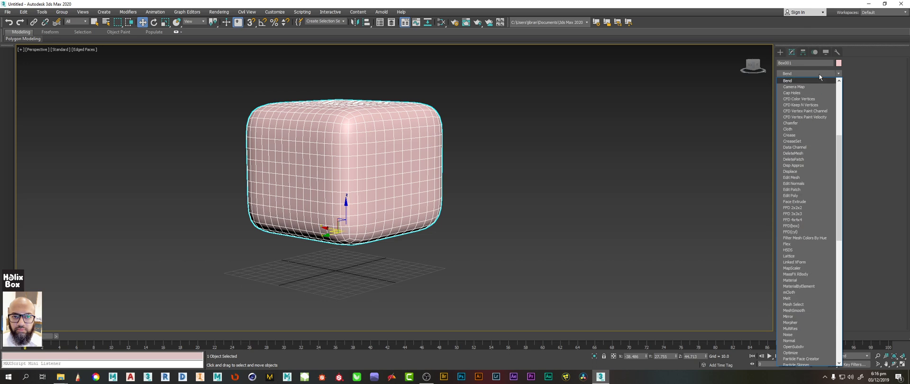
key(Return)
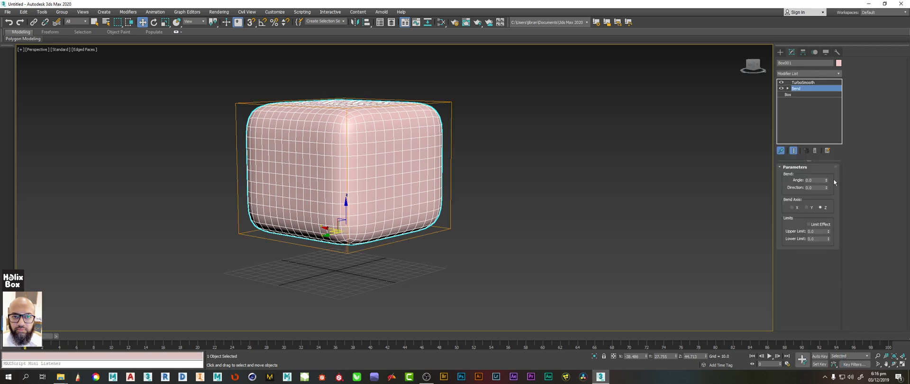
drag(826, 182, 827, 162)
alt+middle_drag(288, 189, 383, 186)
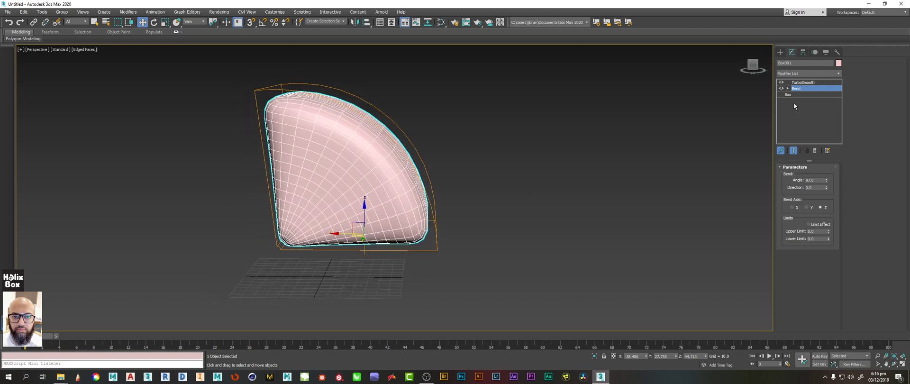
Step: Turn off the end result display at Box level and select Bend to show the bent box without smoothing
click(791, 94)
alt+middle_drag(436, 219, 432, 208)
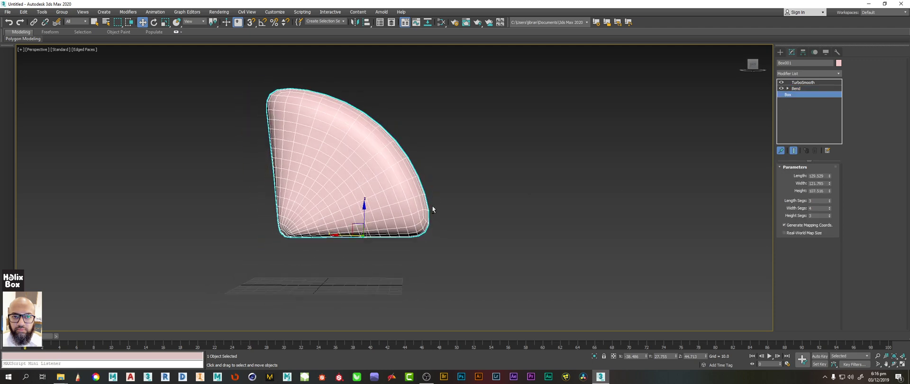
click(796, 151)
alt+middle_drag(378, 205, 350, 174)
click(798, 88)
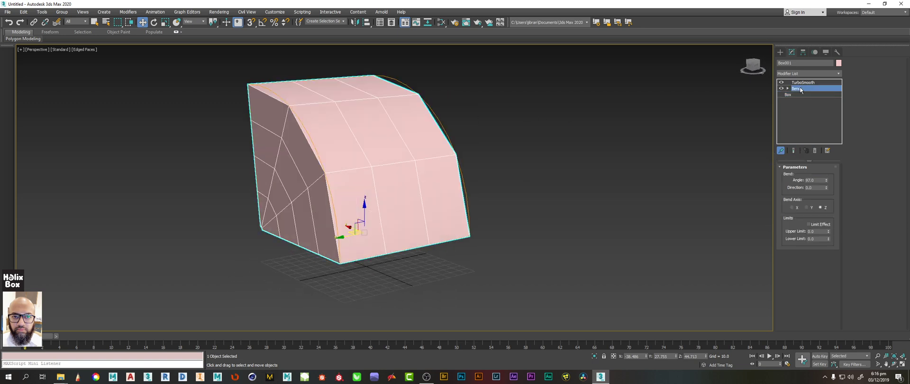
Step: Move Bend above TurboSmooth in the modifier stack and return it below TurboSmooth
drag(803, 84, 804, 82)
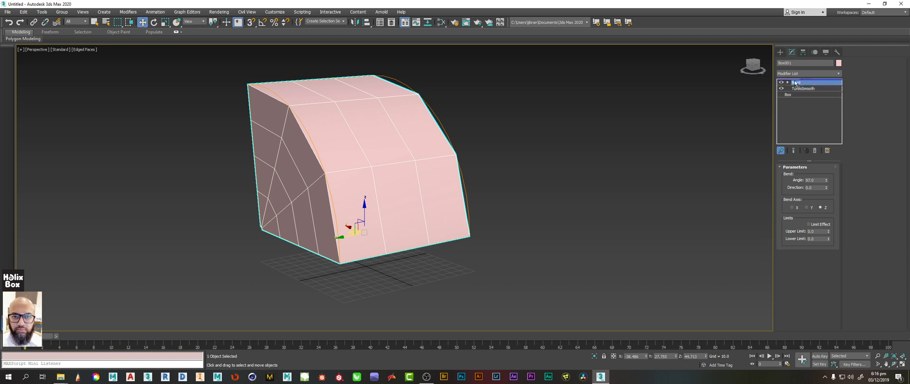
mouse_move(796, 93)
mouse_down()
mouse_move(797, 81)
mouse_move(797, 94)
mouse_up()
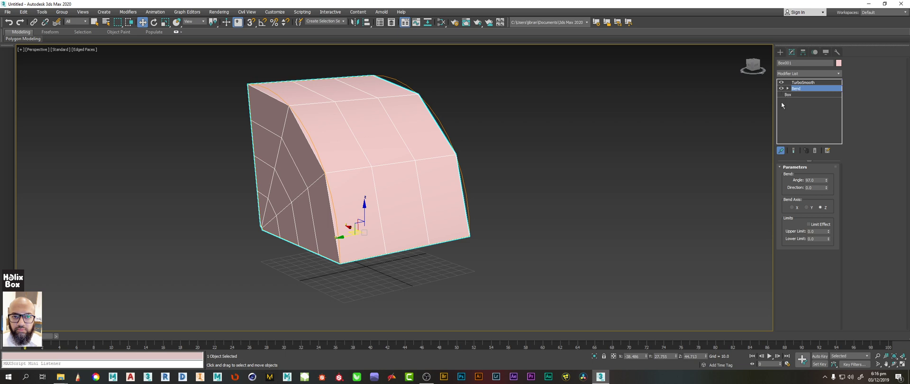
Step: Inspect the Box level with the end result off and on, and select Bend with the end result turned off
click(793, 95)
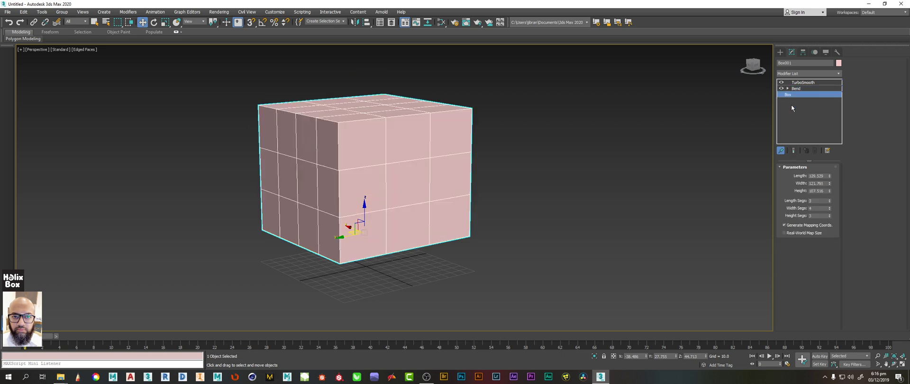
click(794, 150)
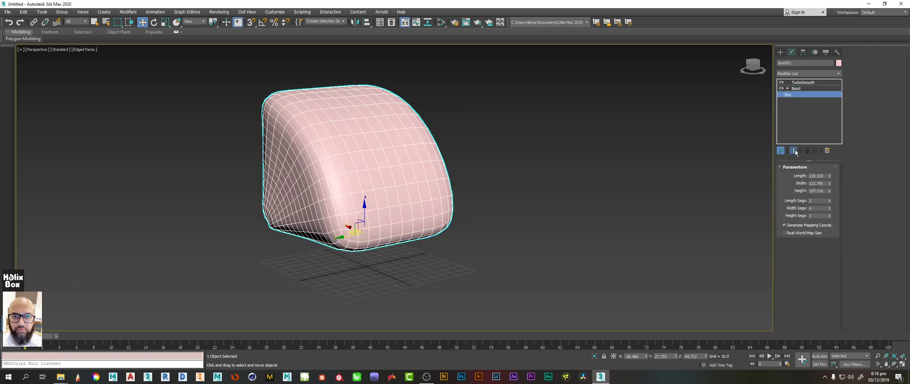
click(799, 89)
click(795, 150)
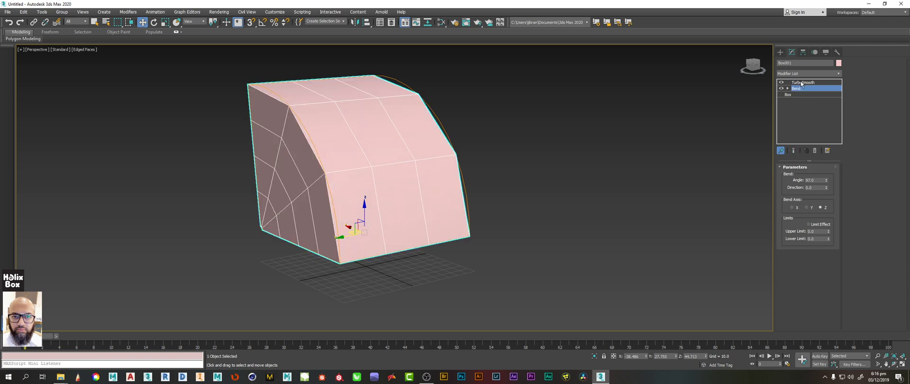
Step: Deselect the box to inspect its pinned stack, unpin the stack, and reselect the box
click(549, 196)
alt+middle_drag(520, 187, 643, 196)
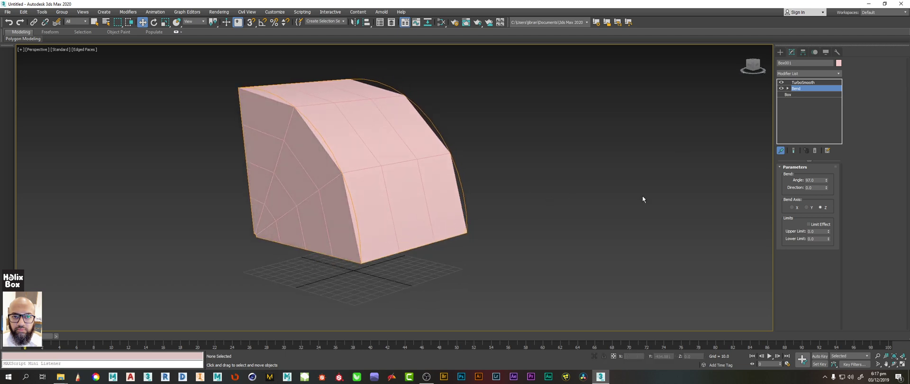
click(781, 149)
click(389, 181)
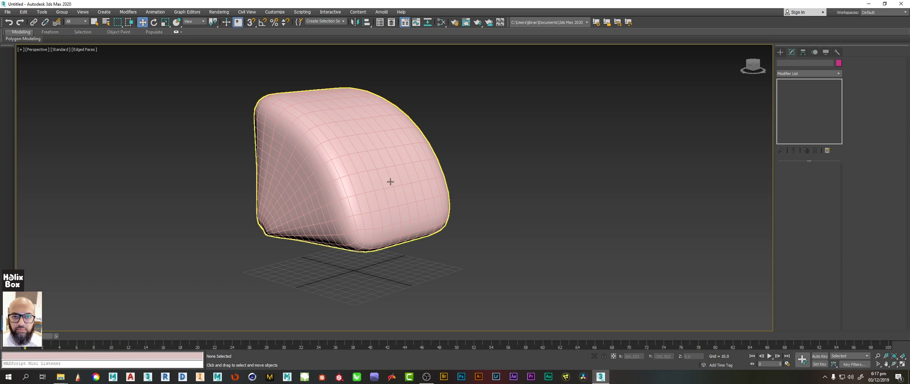
click(655, 202)
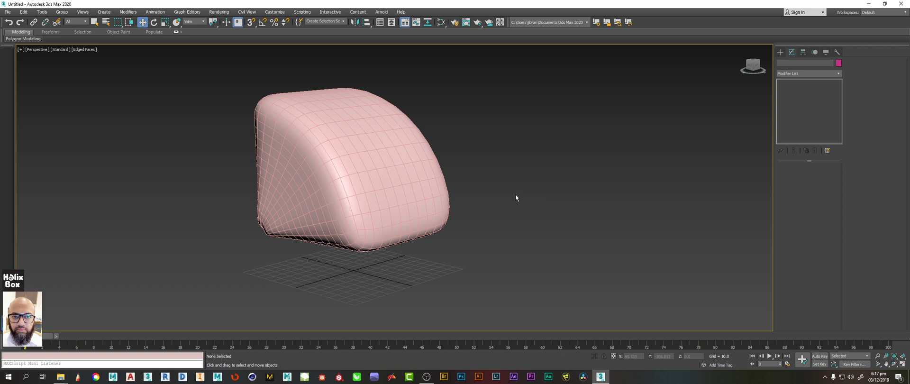
click(374, 183)
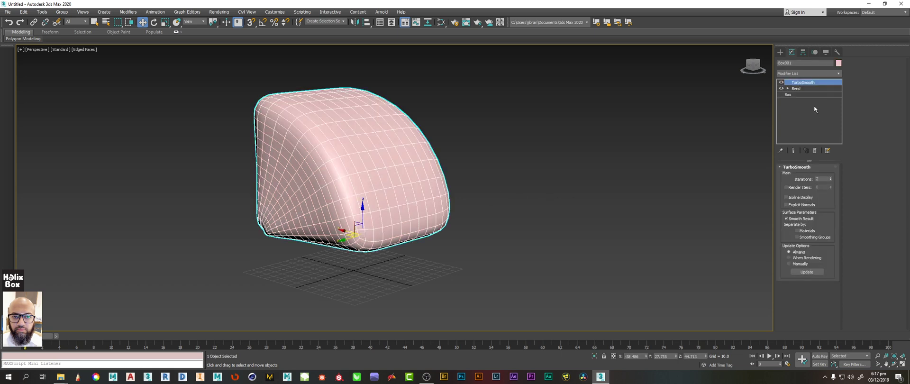
Step: Inspect the Bend level with the end result toggled on and off, and select the Box level
click(802, 90)
alt+middle_drag(348, 176, 437, 161)
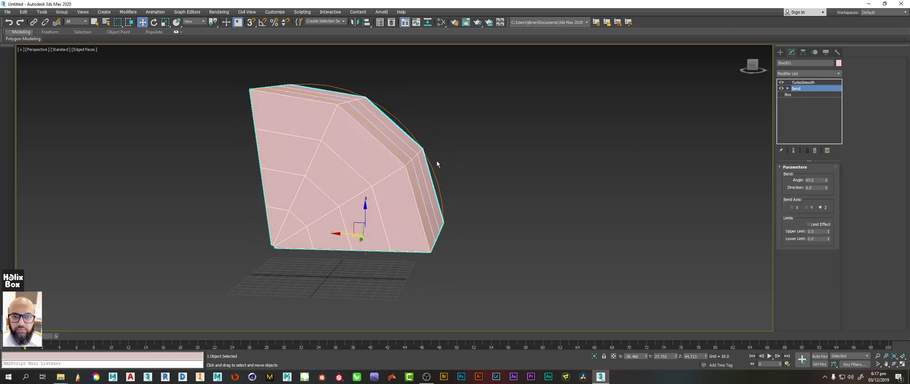
click(795, 150)
click(795, 151)
alt+middle_drag(494, 206, 531, 204)
click(794, 94)
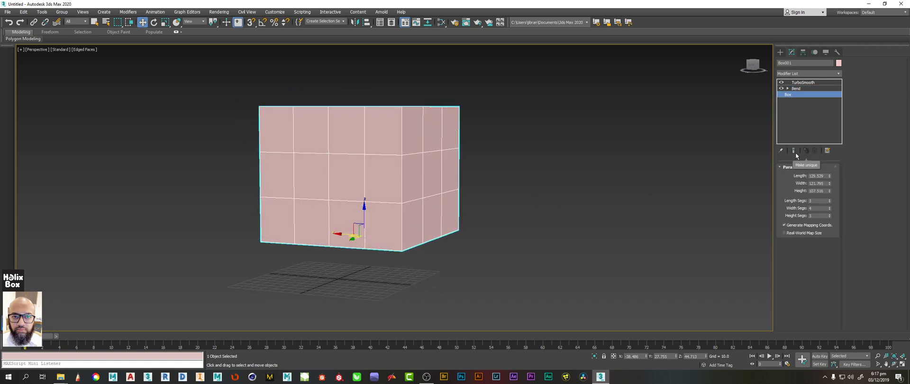
Step: Move the box away from the grid centre along the X axis to about X = 255
alt+middle_drag(327, 203, 378, 236)
scroll(368, 209, down, 3)
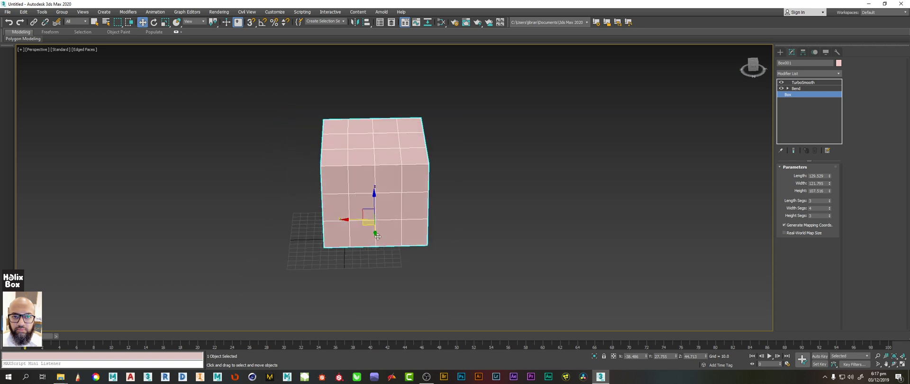
drag(354, 220, 113, 223)
middle_drag(262, 200, 323, 183)
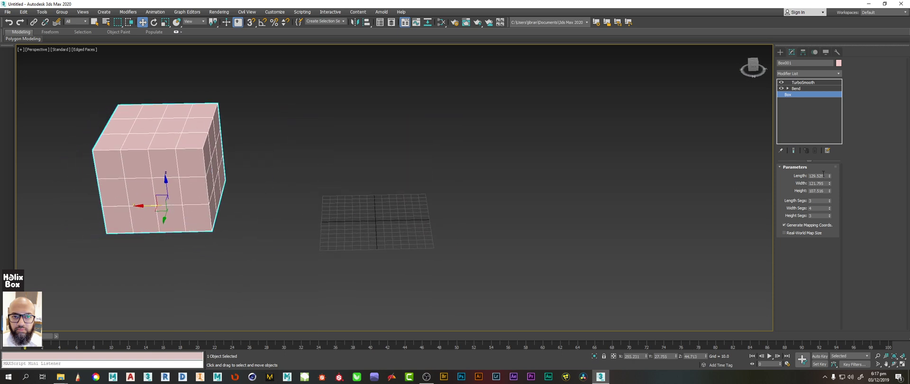
alt+middle_drag(126, 219, 125, 212)
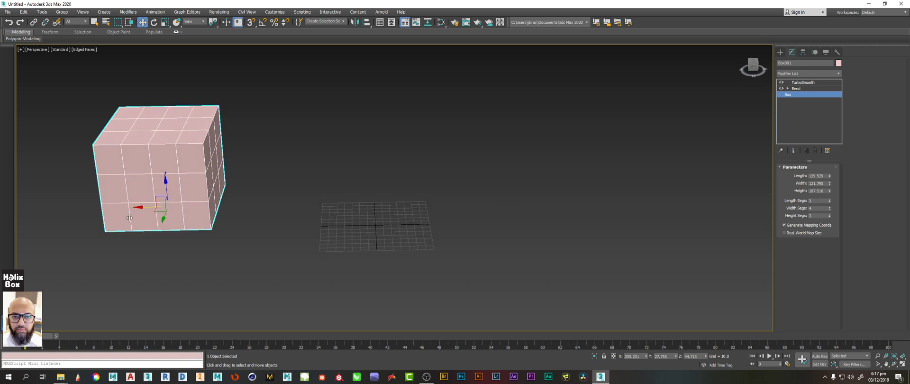
middle_drag(342, 200, 347, 200)
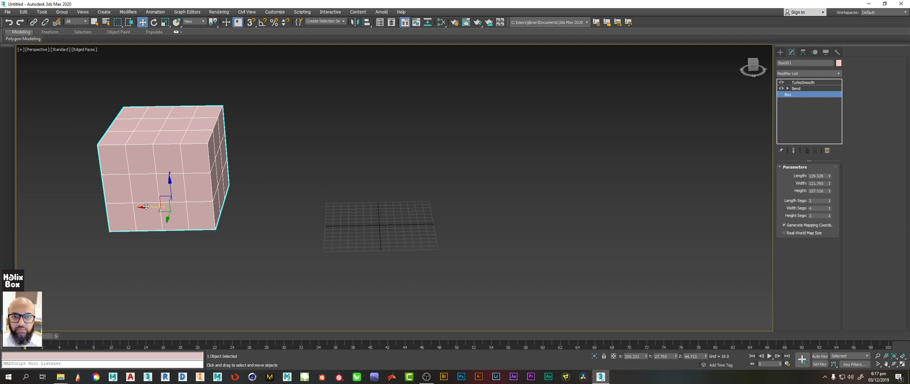
mouse_move(240, 210)
alt+middle_down()
mouse_move(252, 206)
mouse_move(244, 201)
mouse_move(232, 221)
alt+middle_up()
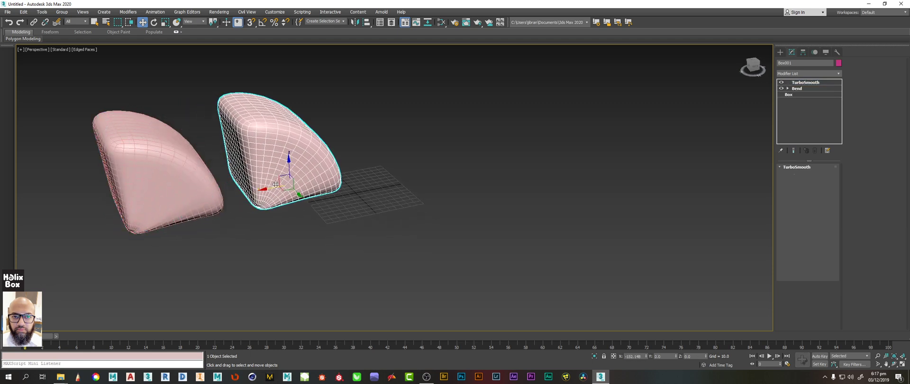
Step: Clone the box along the X axis as one Copy and shift the clone slightly closer to the original
shift+drag(275, 183, 298, 180)
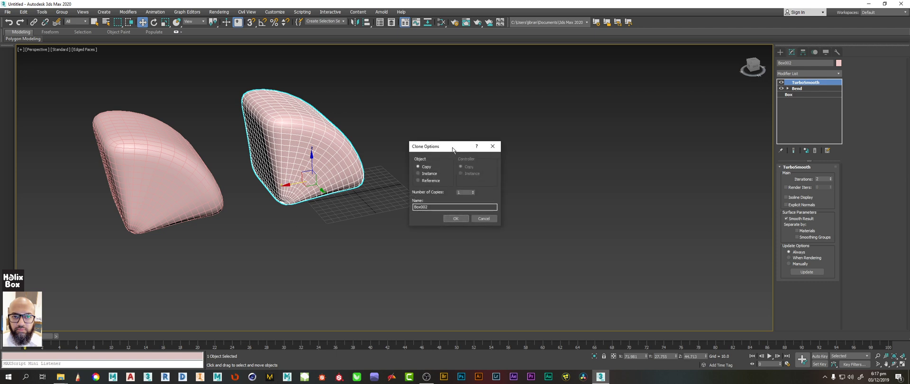
mouse_move(453, 150)
mouse_down()
mouse_move(464, 120)
mouse_move(417, 131)
mouse_up()
click(582, 239)
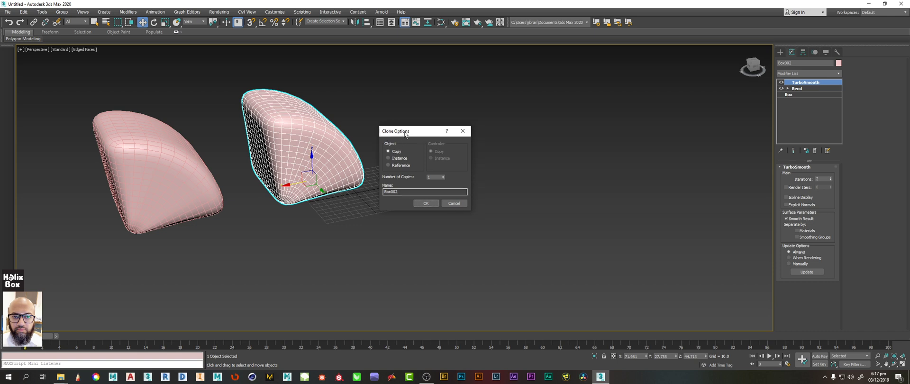
click(430, 202)
alt+middle_drag(239, 200, 232, 198)
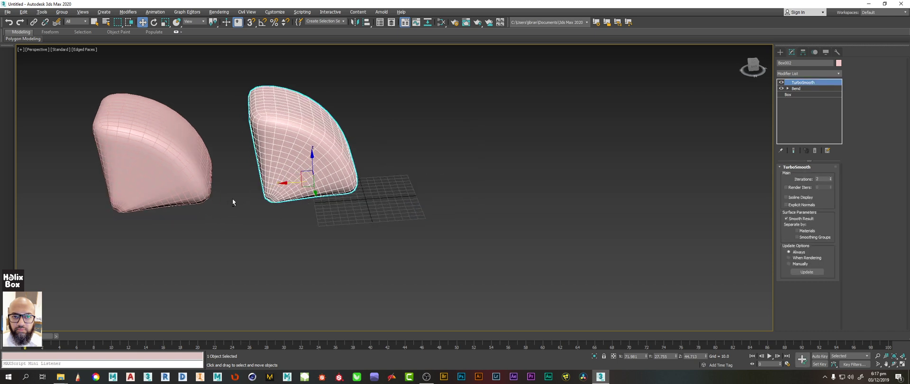
drag(284, 184, 274, 185)
click(251, 241)
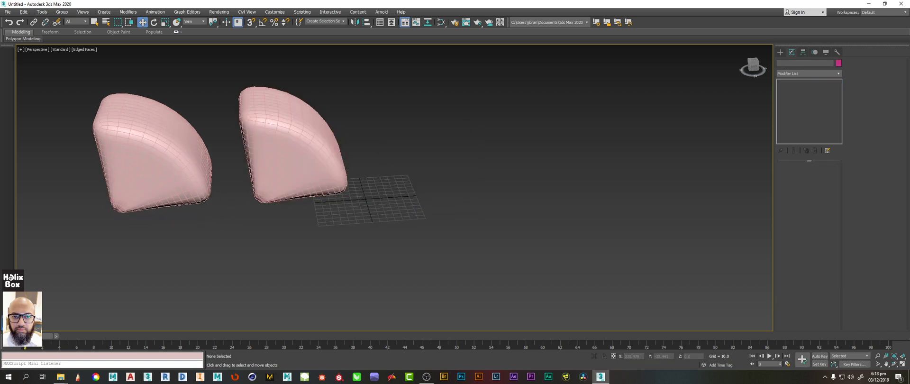
Step: Clone the original box along the X axis as one Instance placed beyond the copy
click(191, 156)
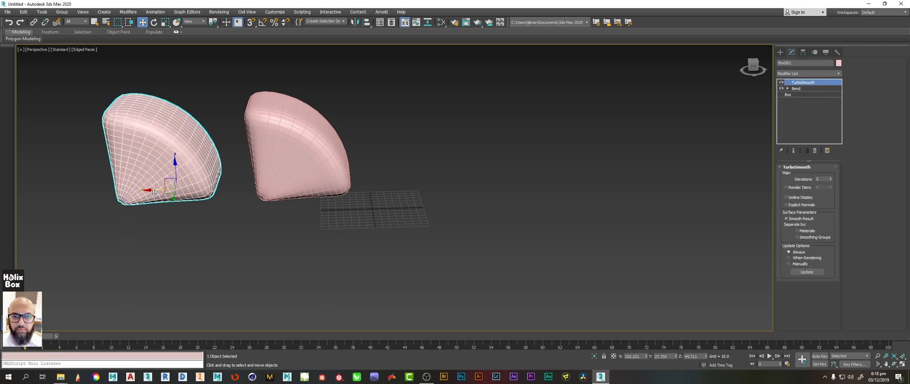
mouse_move(154, 191)
shift+mouse_down()
mouse_move(437, 183)
mouse_move(428, 182)
shift+mouse_up()
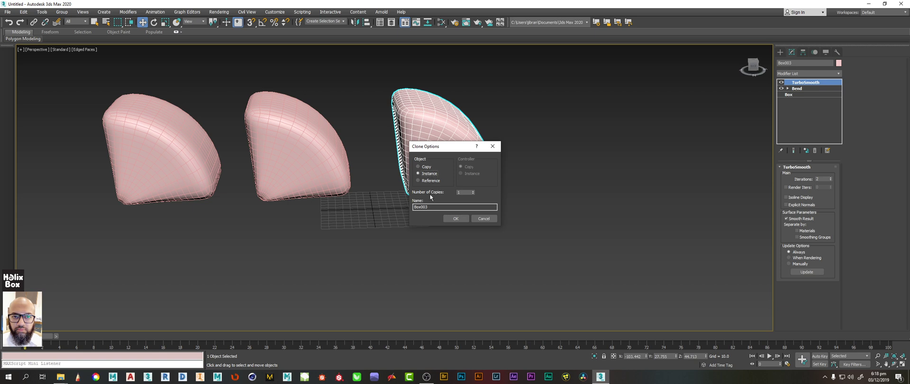
click(457, 220)
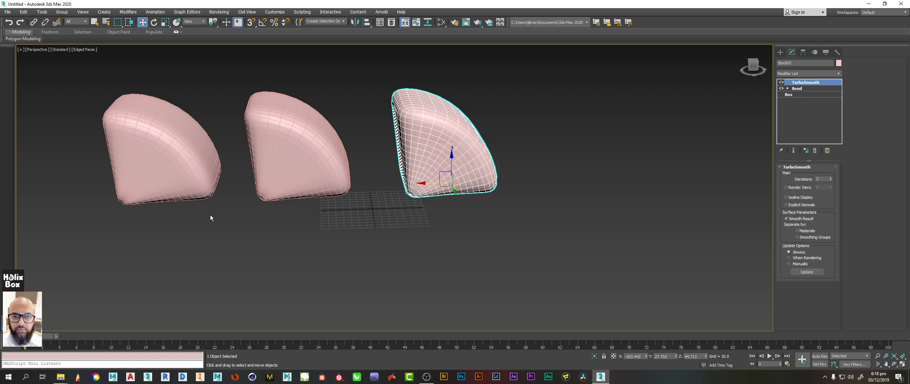
Step: Clone the original box along the X axis as one Reference placed at the far end of the row
click(169, 161)
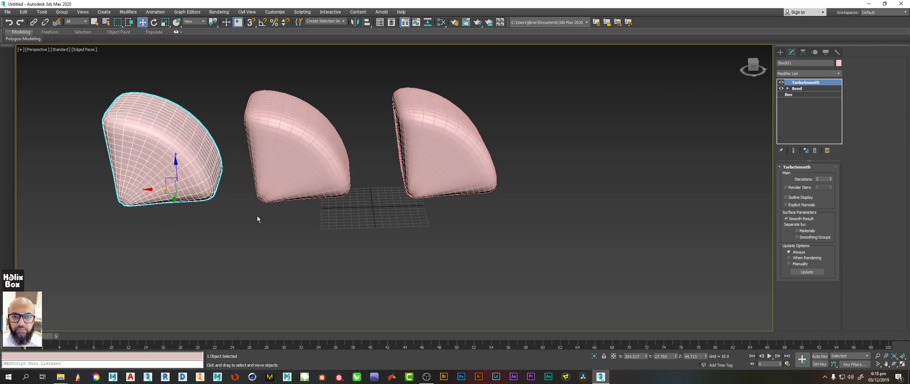
middle_drag(333, 213, 300, 230)
scroll(303, 200, down, 3)
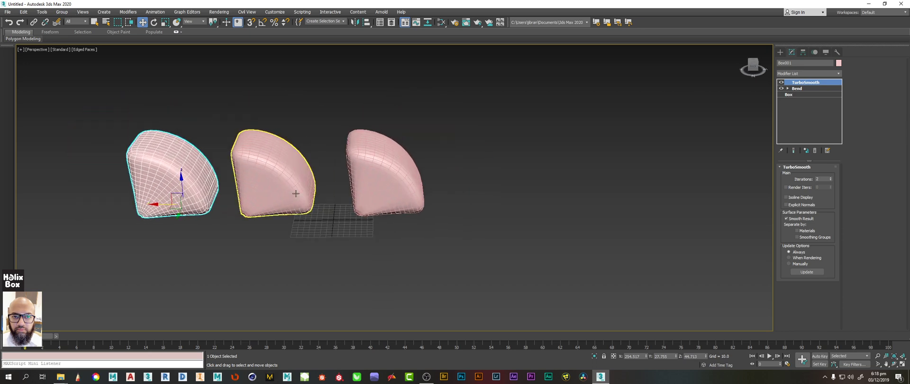
alt+middle_drag(296, 194, 298, 193)
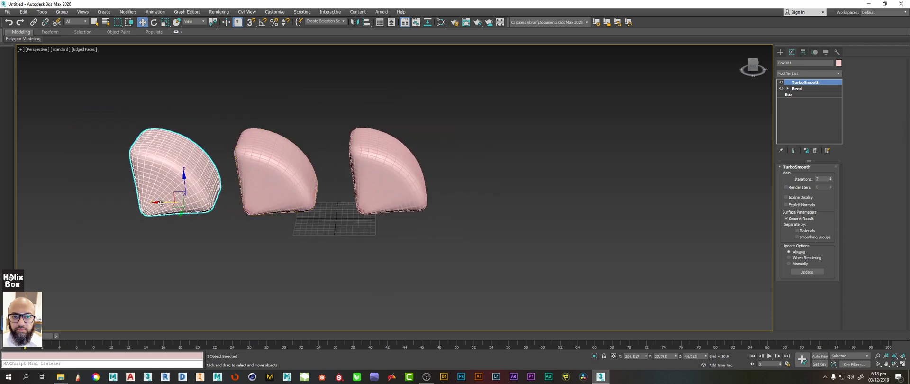
shift+drag(160, 203, 504, 201)
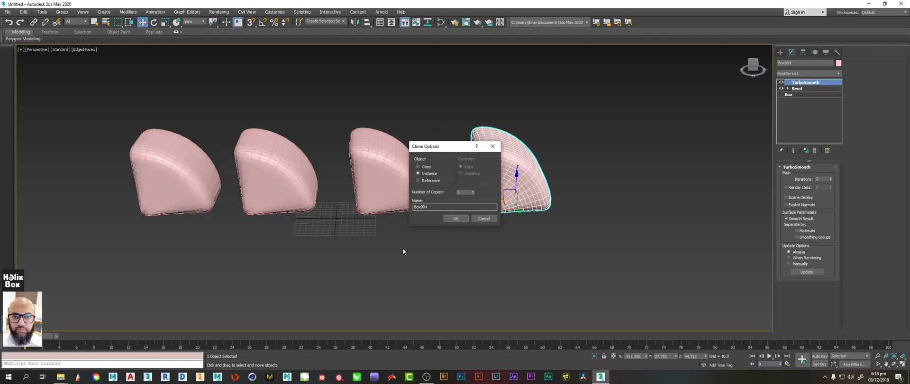
click(431, 181)
click(451, 218)
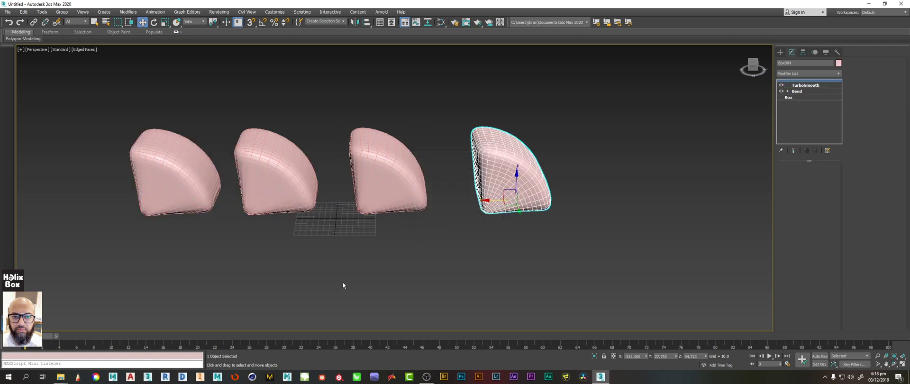
Step: Select the original box and activate the Select Object tool
click(343, 282)
alt+middle_drag(347, 235, 332, 214)
click(191, 206)
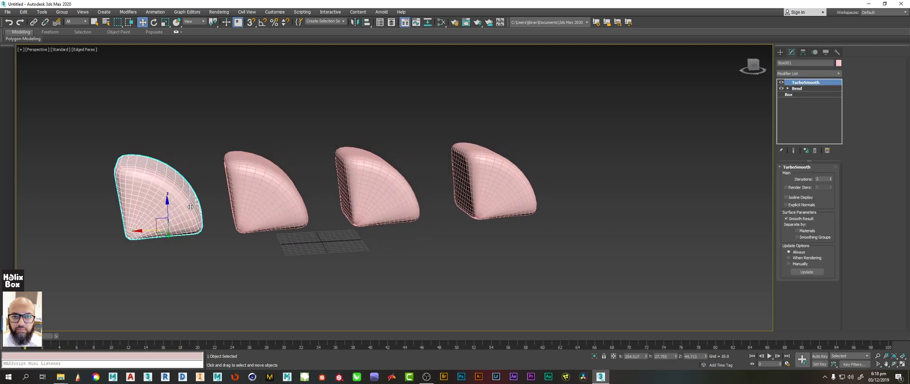
click(95, 23)
alt+middle_drag(217, 250, 211, 243)
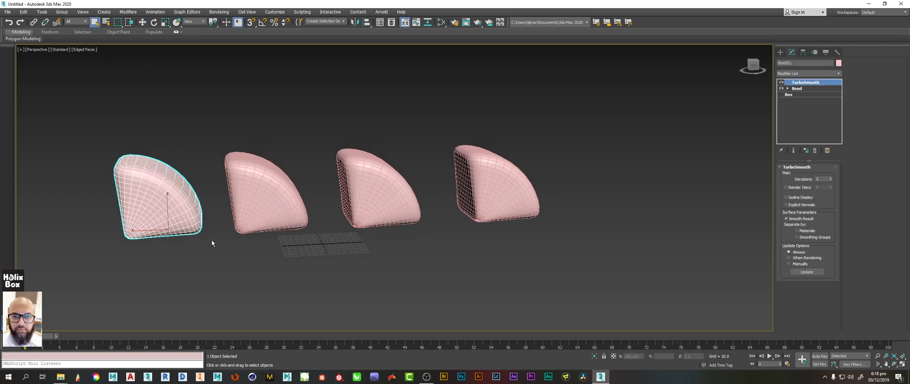
Step: Select all four boxes with a selection region and clear the selection
drag(593, 231, 305, 260)
alt+middle_drag(306, 260, 246, 209)
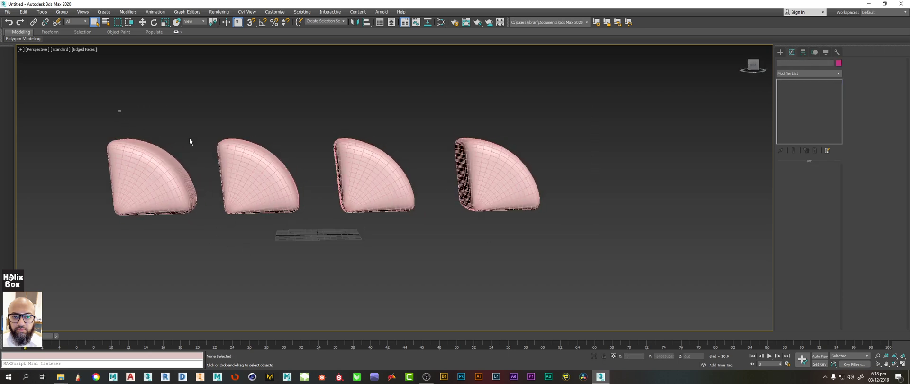
drag(189, 141, 535, 220)
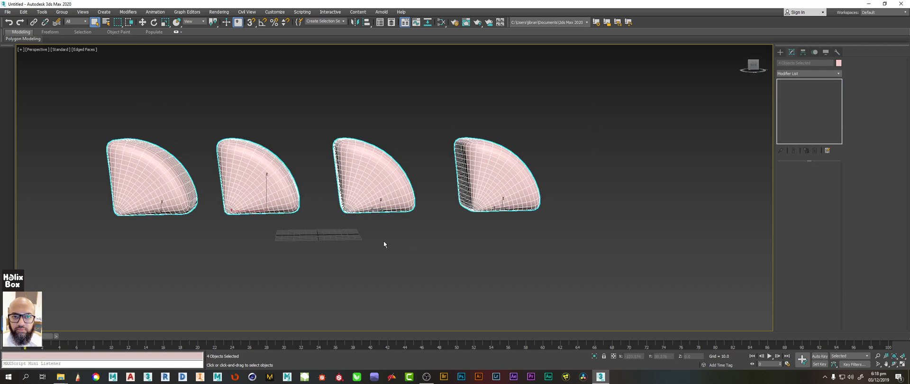
click(152, 123)
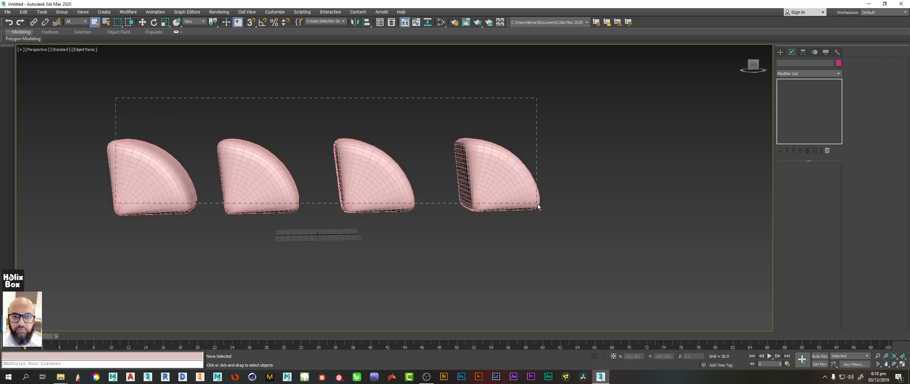
drag(538, 207, 402, 248)
Step: Compare the original box's modifier stack with that of the Copy clone, and reselect the original
click(142, 195)
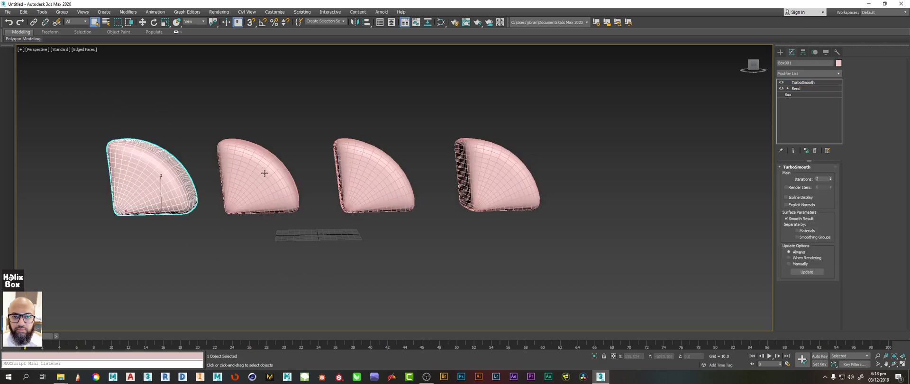
click(264, 173)
click(147, 201)
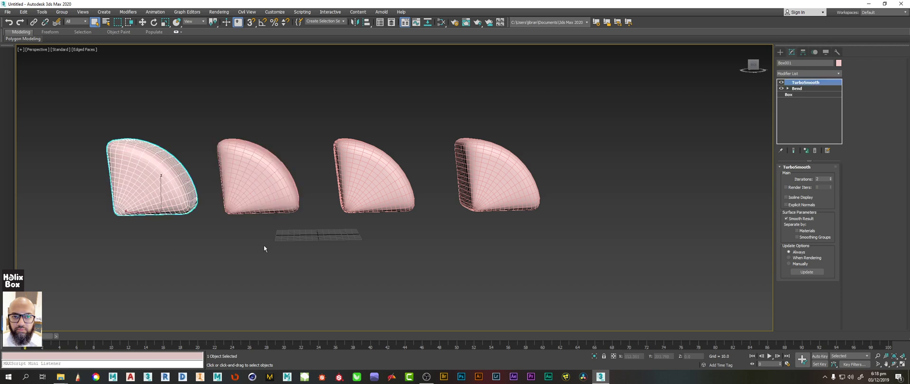
Step: Compare the modifier stacks of the Copy clone, the Instance clone and the original box by selecting each
click(276, 184)
alt+middle_drag(259, 226, 259, 234)
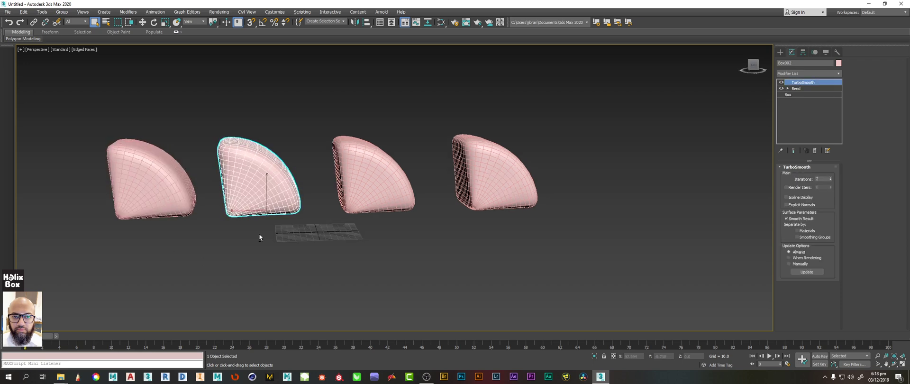
click(382, 187)
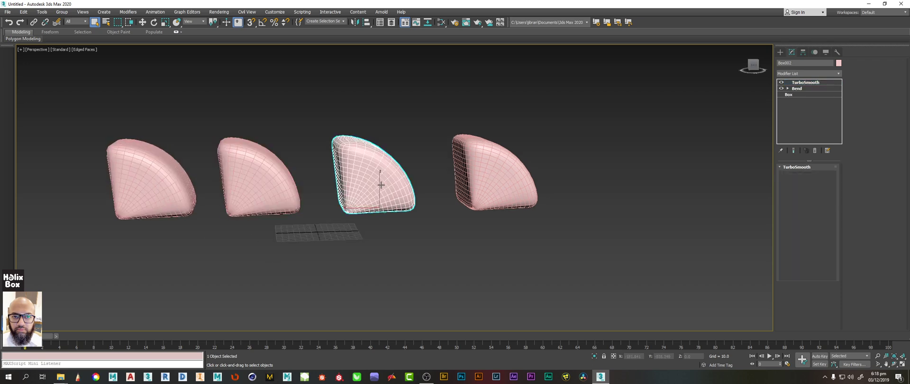
ctrl+click(142, 191)
click(400, 306)
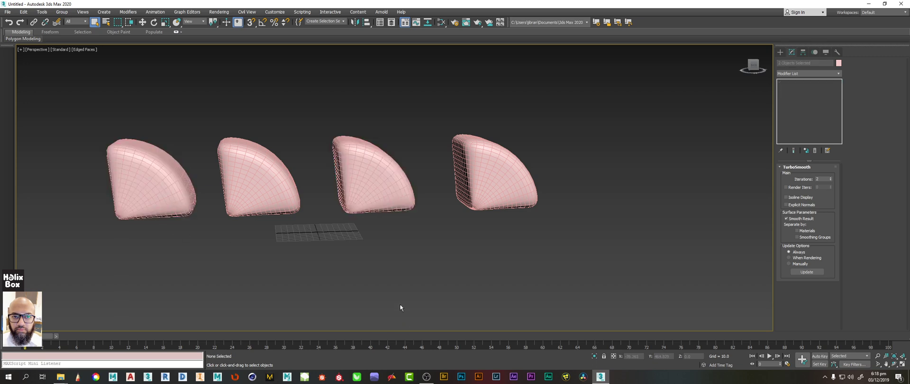
click(162, 195)
alt+middle_drag(183, 223, 205, 211)
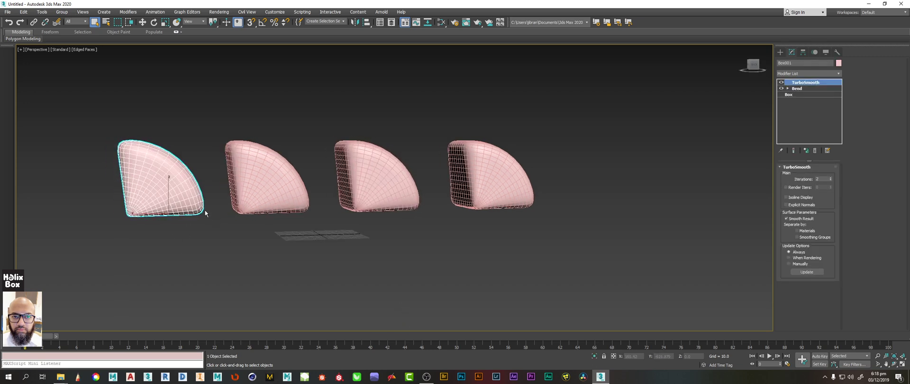
Step: Move the Instance clone along X past the original to the far end of the row, and shift the original along X beside it
click(393, 189)
alt+middle_drag(393, 189, 382, 211)
key(w)
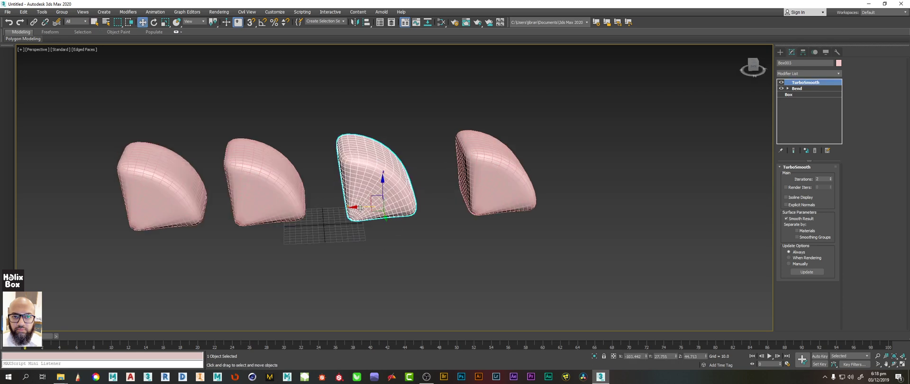
drag(359, 208, 22, 243)
middle_drag(182, 218, 292, 199)
click(291, 199)
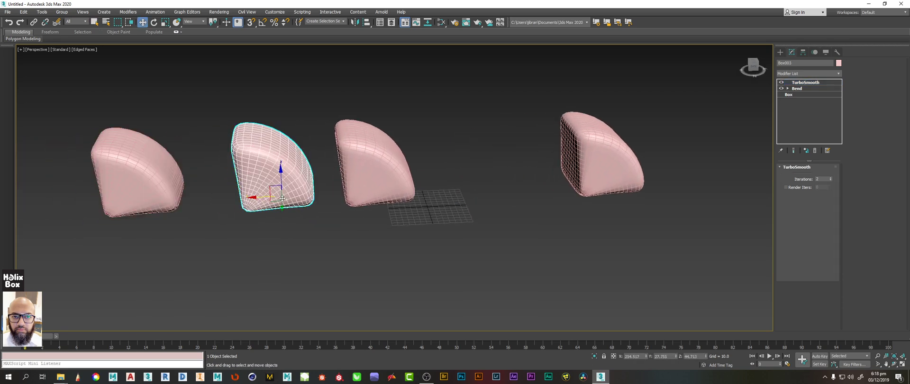
drag(254, 200, 224, 200)
Step: Step through the Box, Bend and TurboSmooth levels of the Instance clone's stack and examine how the linked boxes respond
click(153, 181)
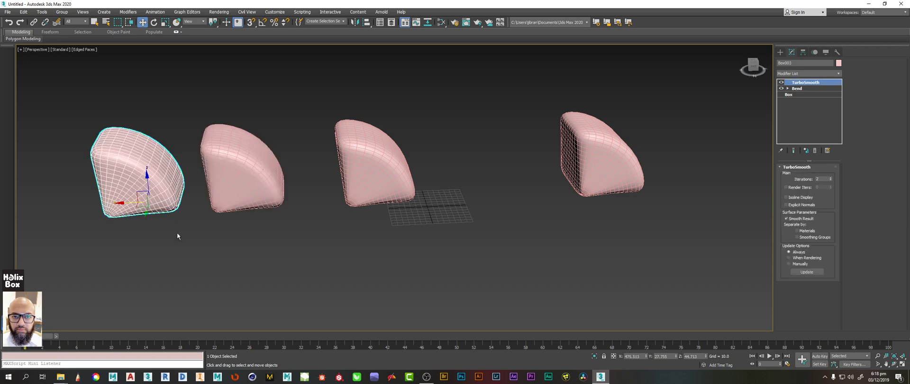
click(789, 95)
middle_drag(315, 229, 374, 200)
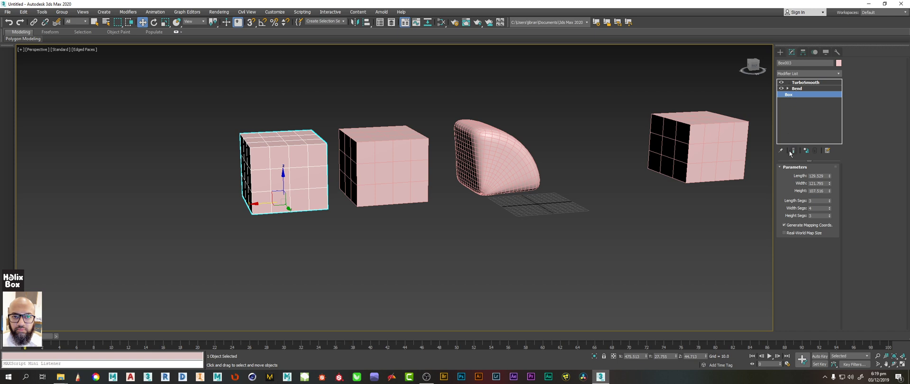
alt+middle_drag(300, 219, 379, 175)
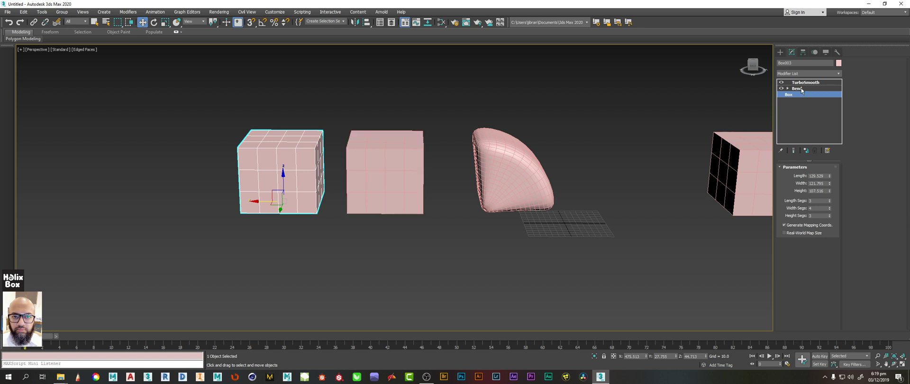
click(797, 89)
click(801, 97)
alt+middle_drag(641, 178, 459, 173)
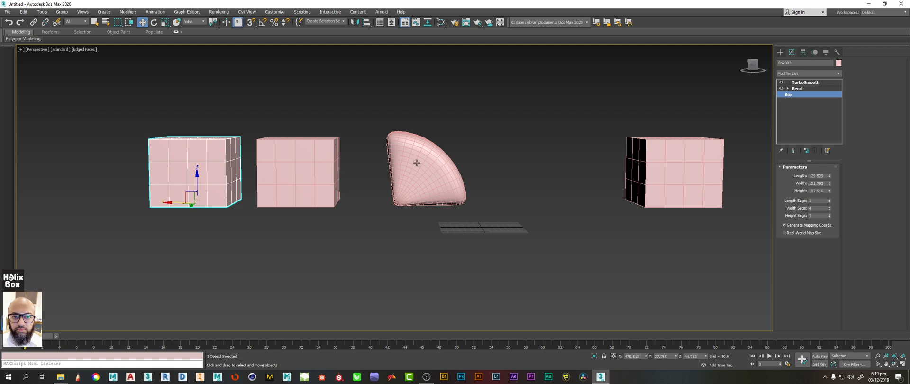
click(808, 89)
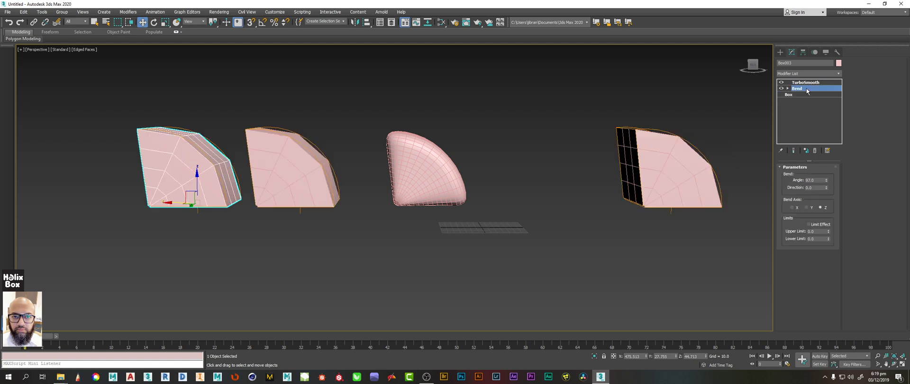
click(810, 84)
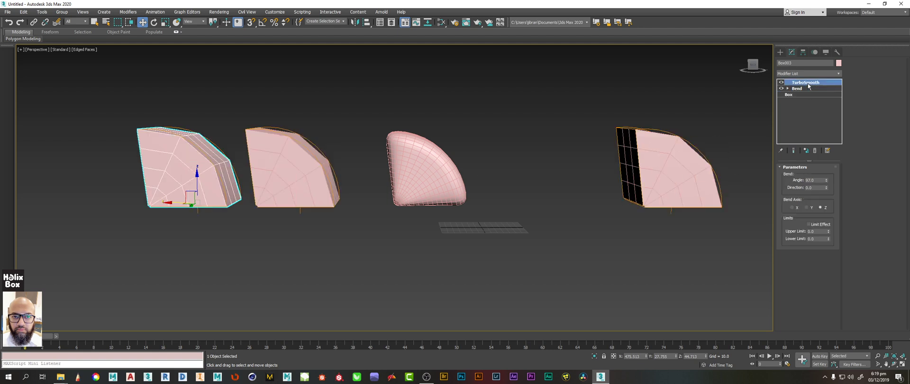
click(803, 89)
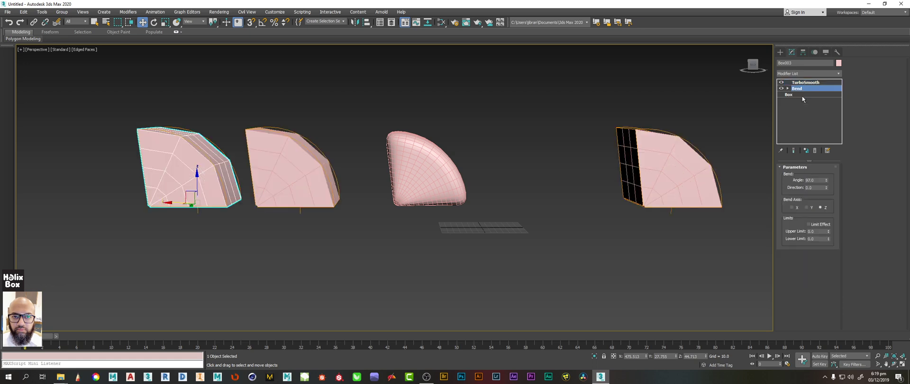
click(805, 94)
alt+middle_drag(291, 137, 327, 138)
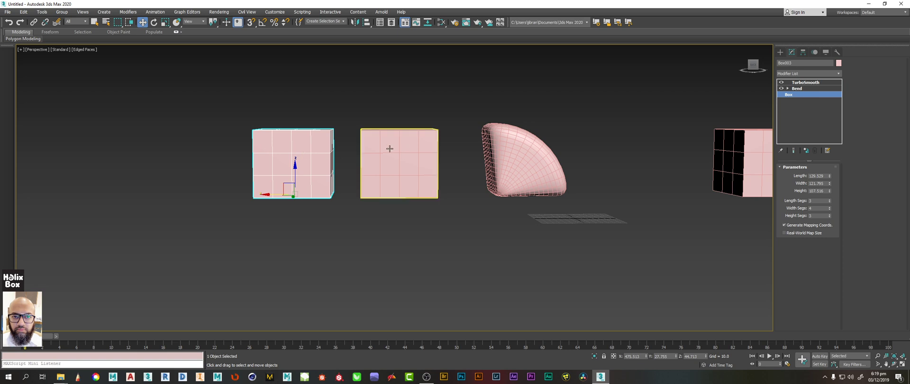
Step: Change the Instance clone's Bend modifier to an angle of 96 and a direction of 11
click(808, 88)
mouse_move(827, 181)
mouse_down()
mouse_move(821, 134)
mouse_move(809, 192)
mouse_move(805, 180)
mouse_move(827, 187)
mouse_up()
alt+middle_drag(394, 164, 376, 183)
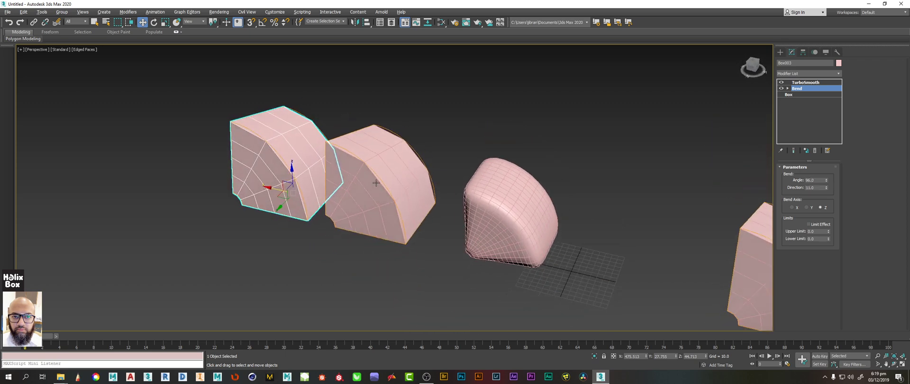
Step: Add an Edit Poly modifier directly above Bend in the Instance clone's modifier stack
click(810, 72)
key(e)
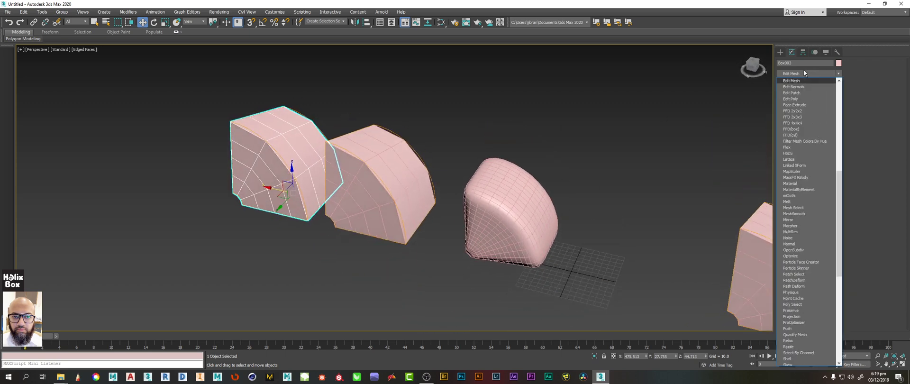
click(797, 99)
key(e)
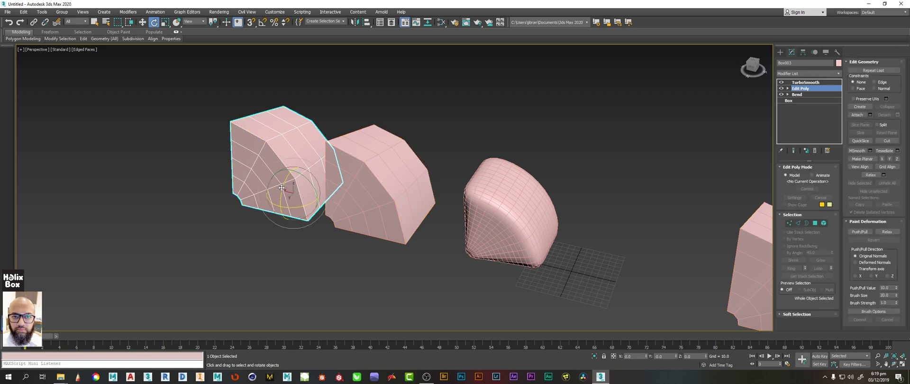
Step: Select one polygon on the Instance clone's front face with the Move tool active, and leave the Polygon level
key(4)
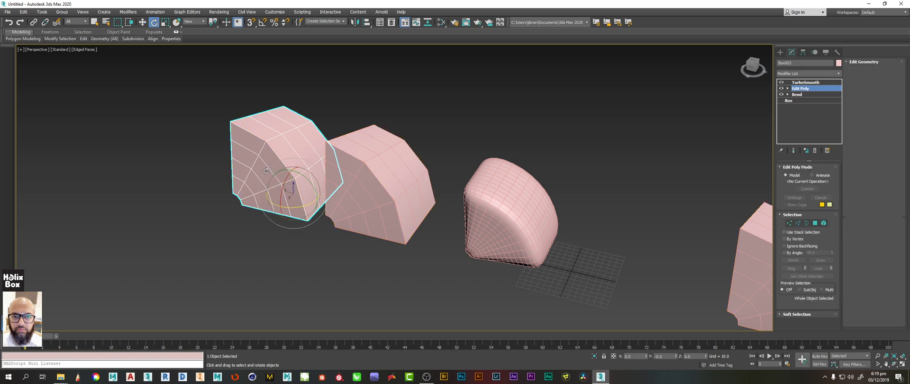
click(265, 173)
key(w)
alt+middle_drag(243, 201, 236, 217)
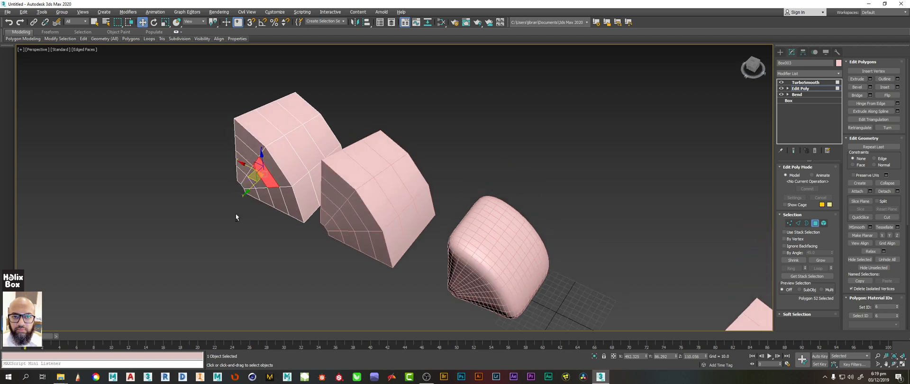
alt+middle_drag(257, 190, 395, 185)
key(4)
Step: Compare the modifier stacks of the original and the Copy clone, and decline the topology warning for the original's Box level
click(395, 185)
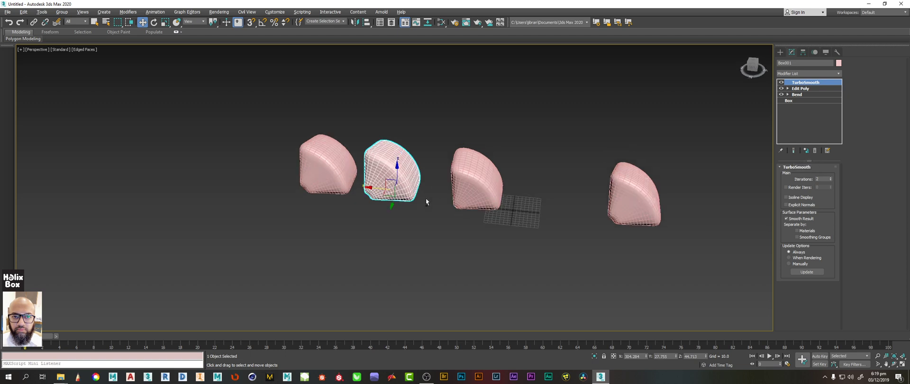
middle_drag(425, 198, 399, 203)
click(421, 183)
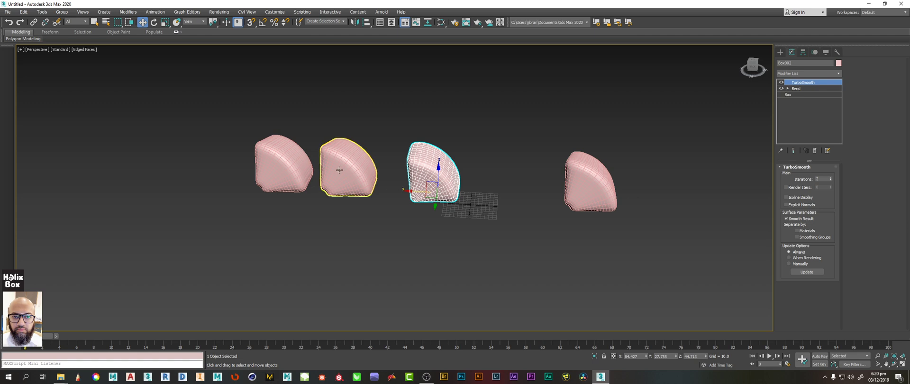
click(358, 185)
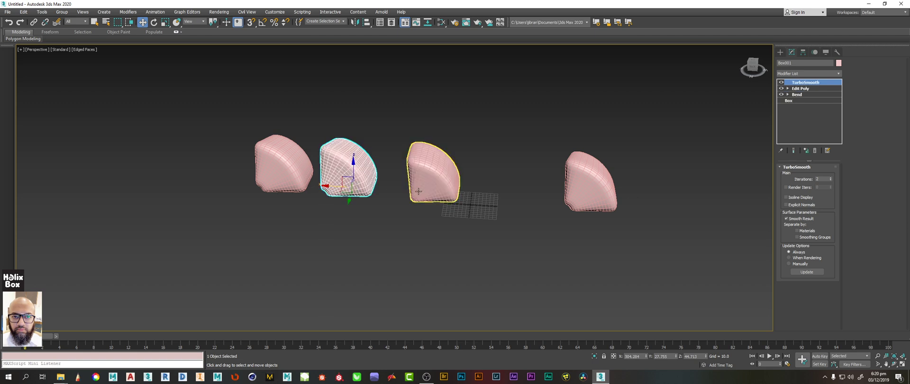
click(802, 100)
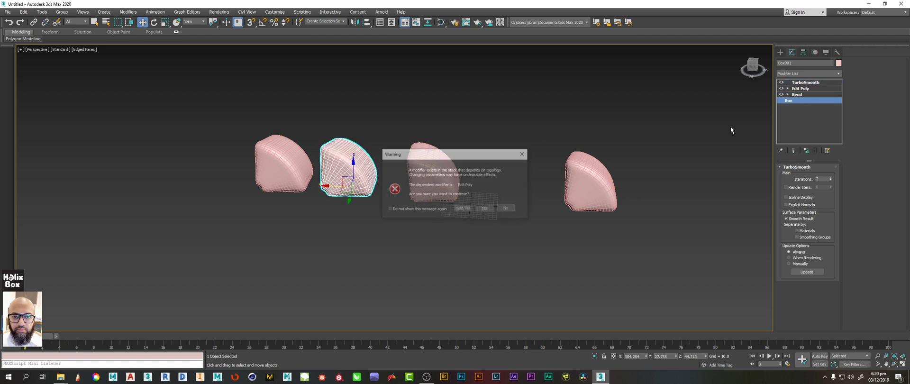
click(509, 209)
Step: Set the Copy clone's Bend angle to 82.5 and its direction to 91
click(443, 160)
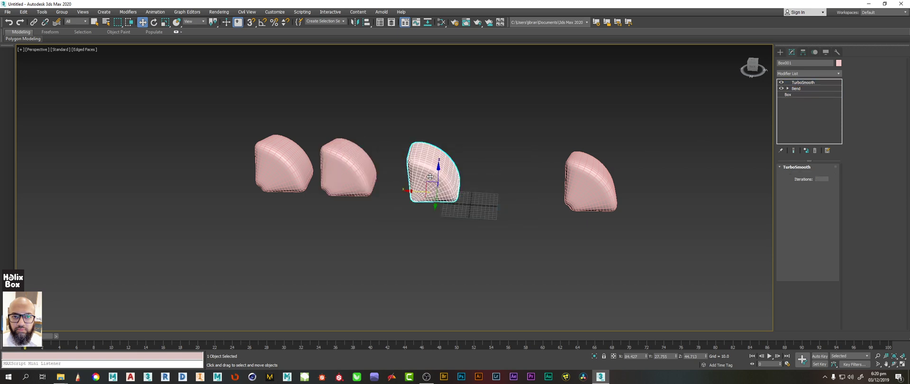
click(796, 88)
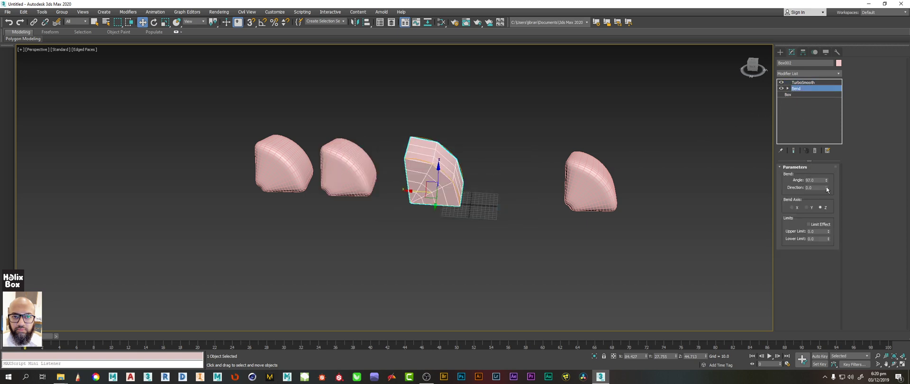
drag(828, 184, 814, 122)
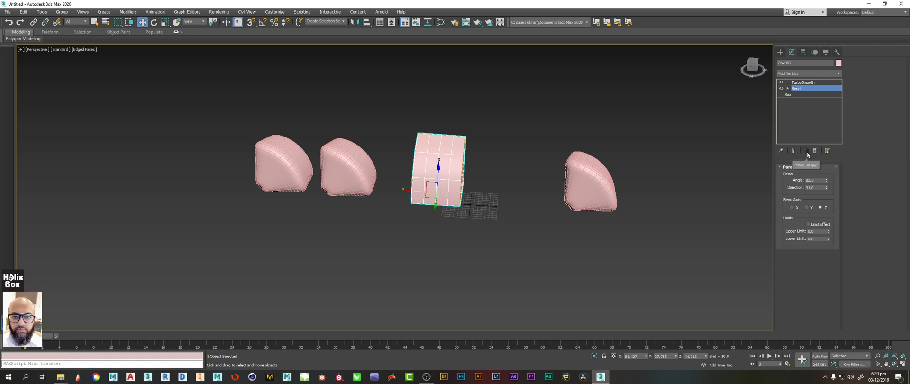
Step: Compare the modifier stacks of the original, Instance and Reference boxes, ending with the Instance clone selected
click(353, 174)
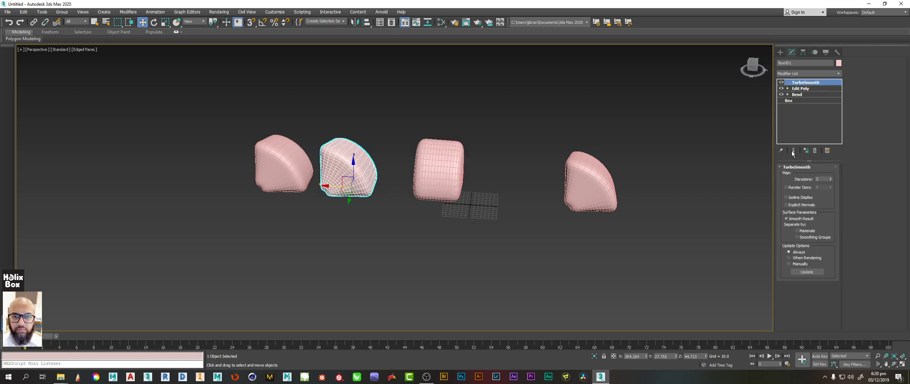
click(273, 175)
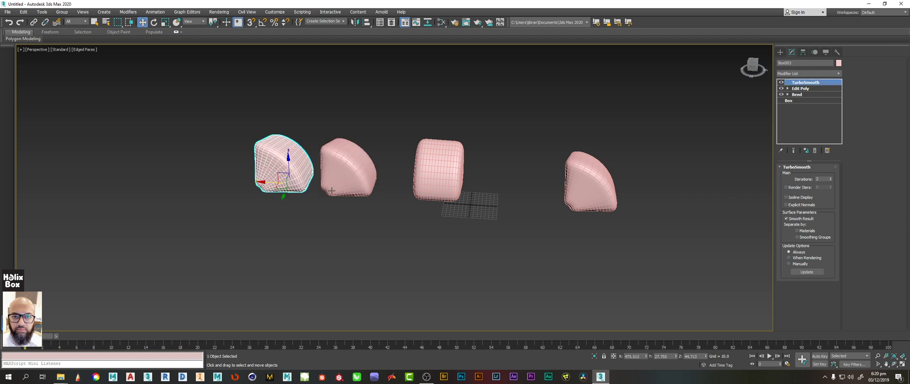
click(345, 180)
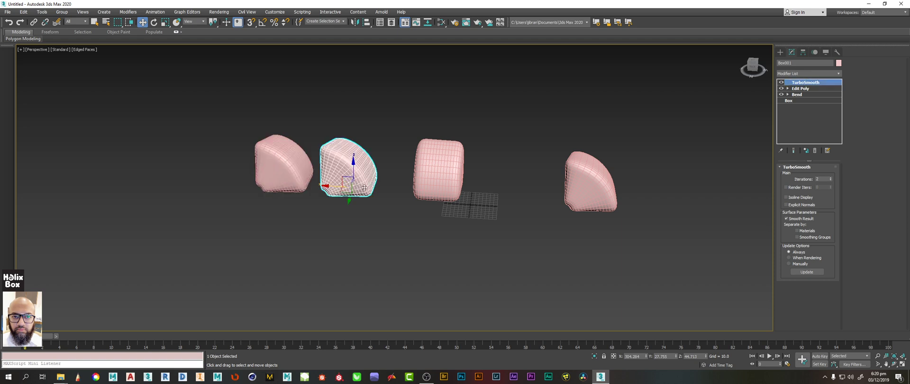
click(595, 187)
click(546, 243)
click(574, 191)
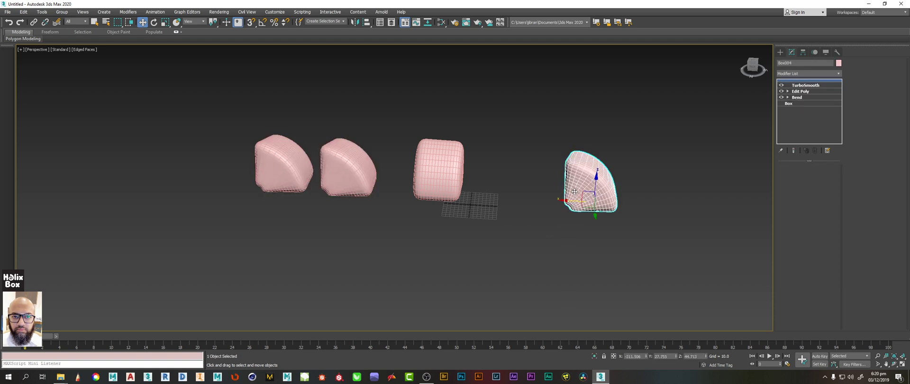
click(348, 171)
click(284, 166)
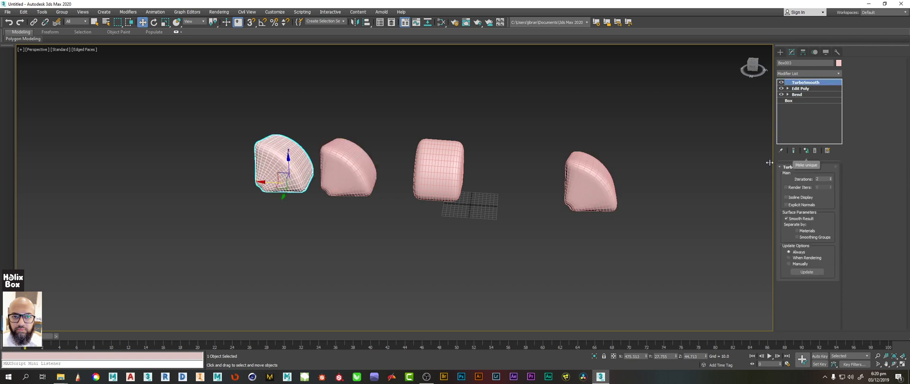
Step: Clone the Instance box along the X axis as a Reference at the outer end of the row, and undo the clone
alt+middle_drag(257, 200, 366, 156)
middle_drag(45, 162, 177, 168)
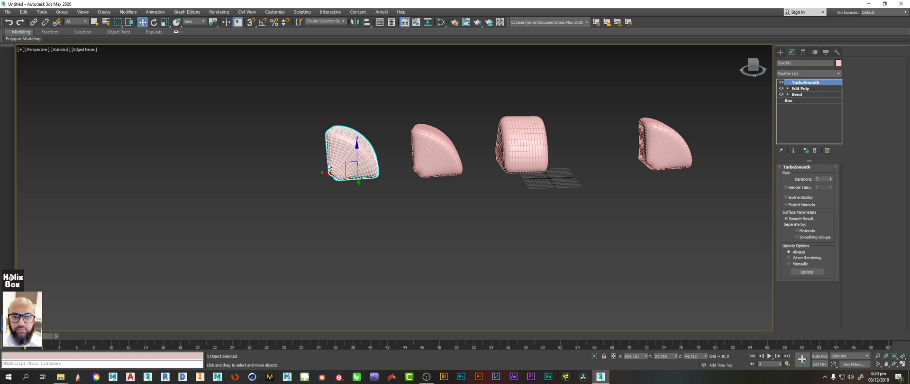
middle_drag(326, 165, 335, 175)
mouse_move(338, 175)
shift+mouse_down()
mouse_move(155, 177)
mouse_move(274, 177)
shift+mouse_up()
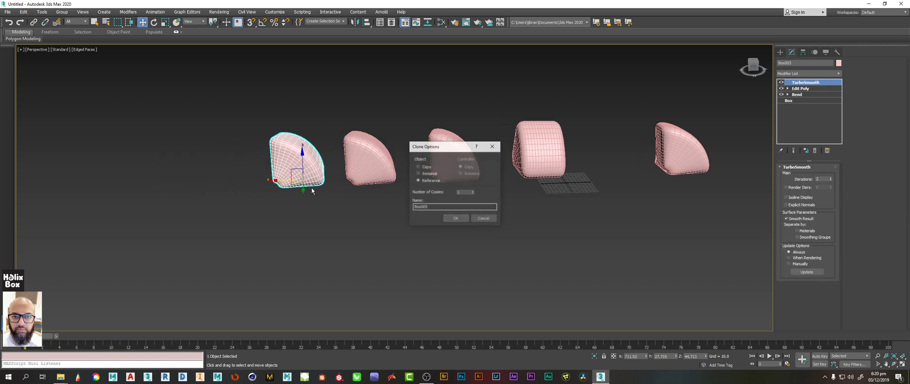
click(457, 220)
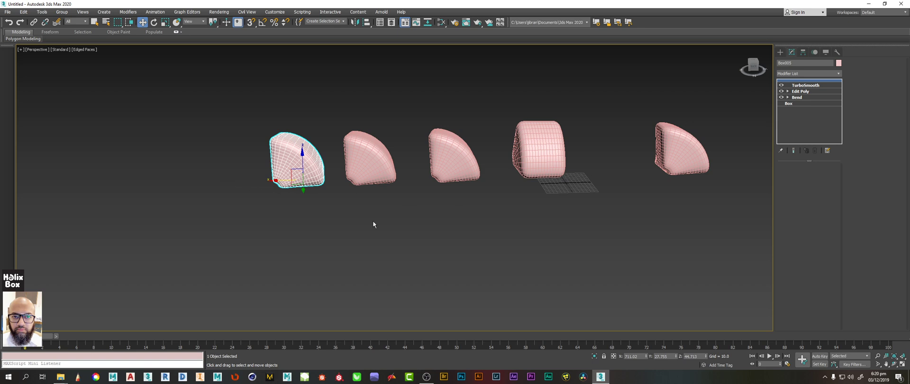
key(ctrl+z)
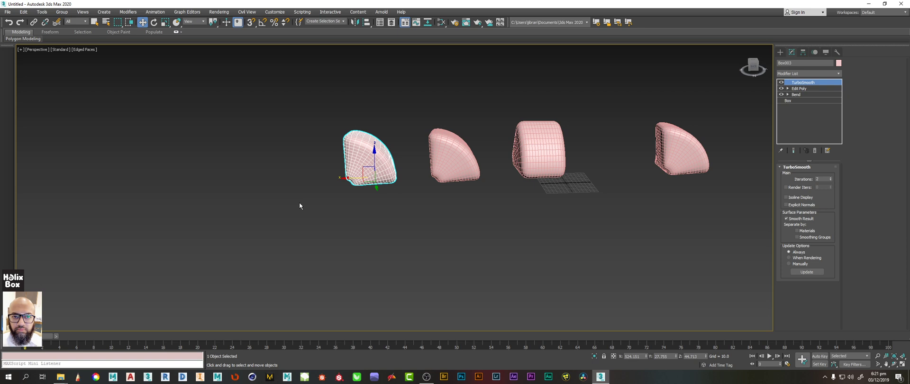
Step: Pull one polygon on the outer end face of the unlinked box outward along X at the Edit Poly level, and exit sub-object editing
click(805, 89)
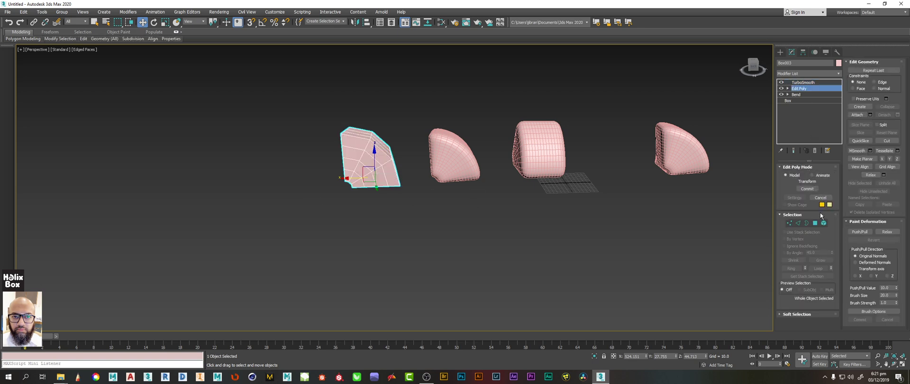
click(815, 223)
click(366, 162)
click(353, 153)
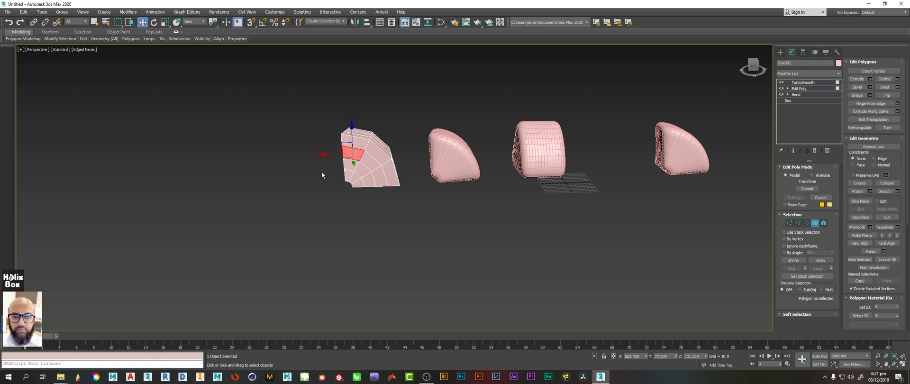
mouse_move(322, 154)
alt+middle_down()
mouse_move(313, 158)
mouse_move(324, 157)
alt+middle_up()
click(331, 150)
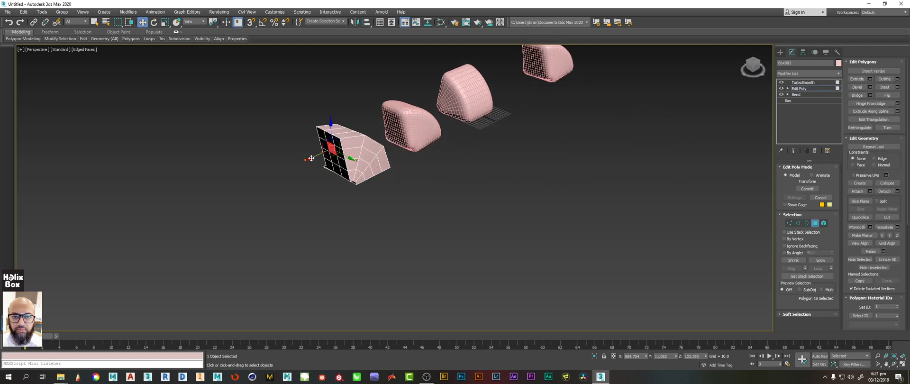
drag(311, 157, 244, 172)
alt+middle_drag(365, 204, 554, 231)
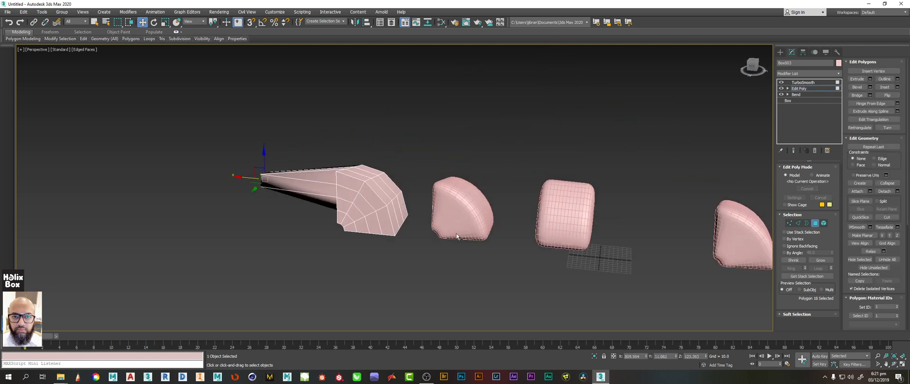
alt+middle_drag(456, 236, 475, 217)
right_click(347, 169)
click(334, 167)
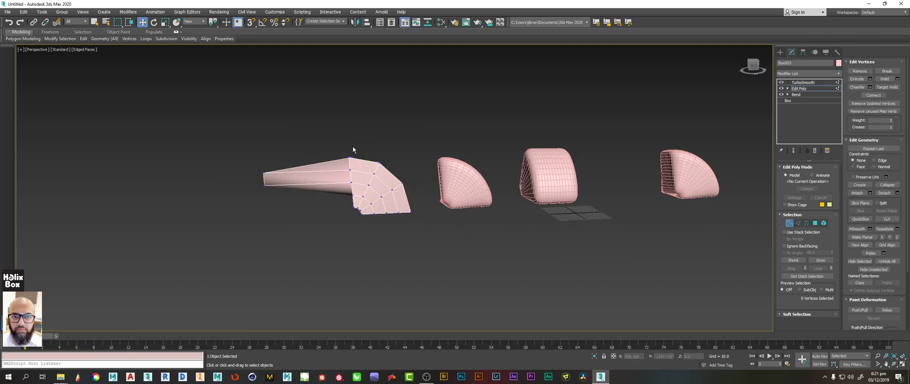
alt+middle_drag(353, 146, 382, 192)
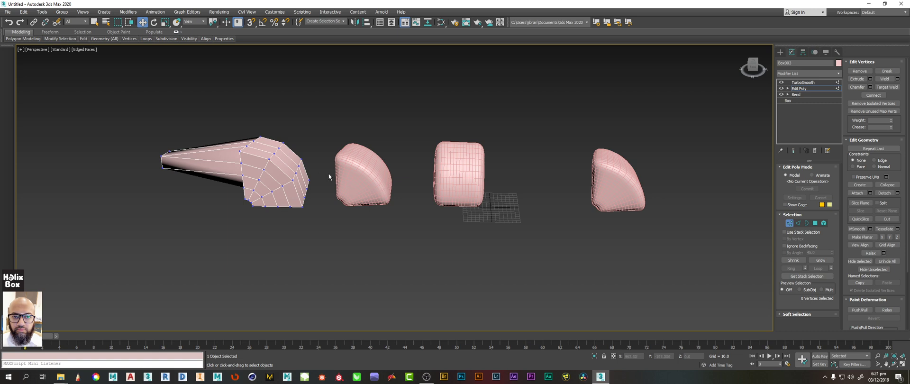
click(789, 223)
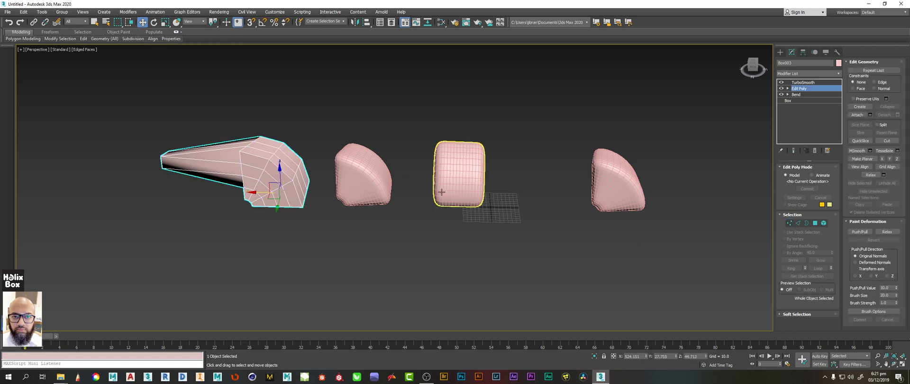
Step: Select the original box and add a Twist modifier directly above its Edit Poly
click(614, 190)
middle_drag(521, 197, 493, 199)
click(337, 171)
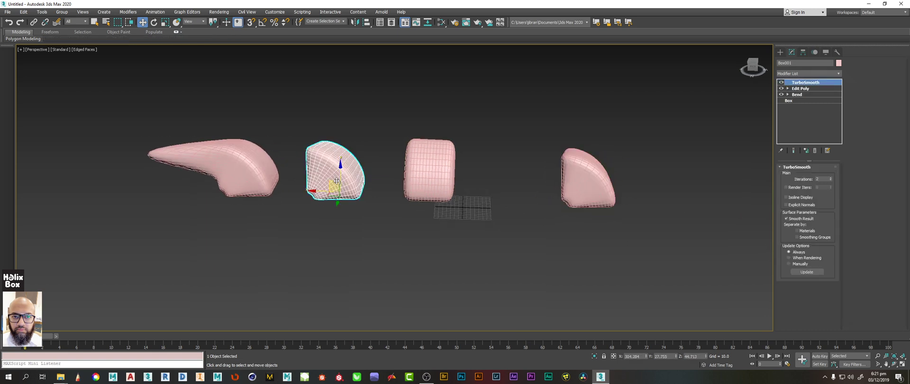
middle_drag(338, 170, 352, 164)
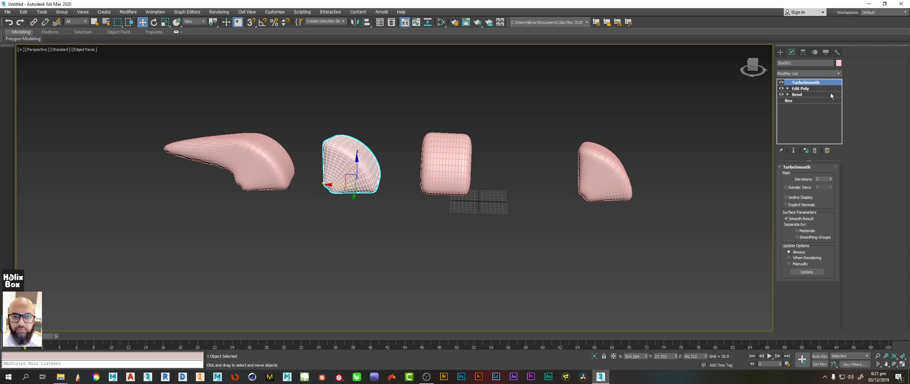
click(820, 88)
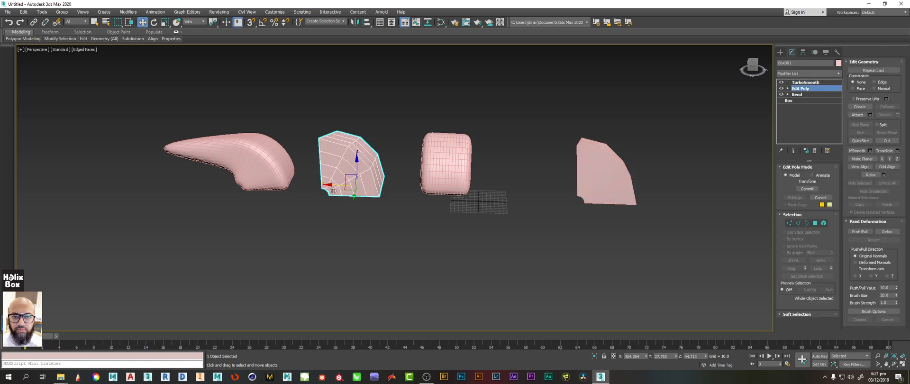
alt+middle_drag(448, 217, 451, 193)
alt+middle_drag(638, 170, 764, 219)
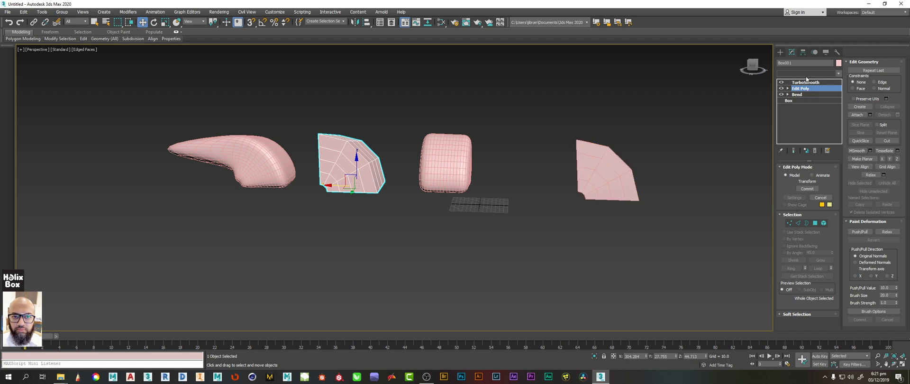
click(807, 76)
text(tw)
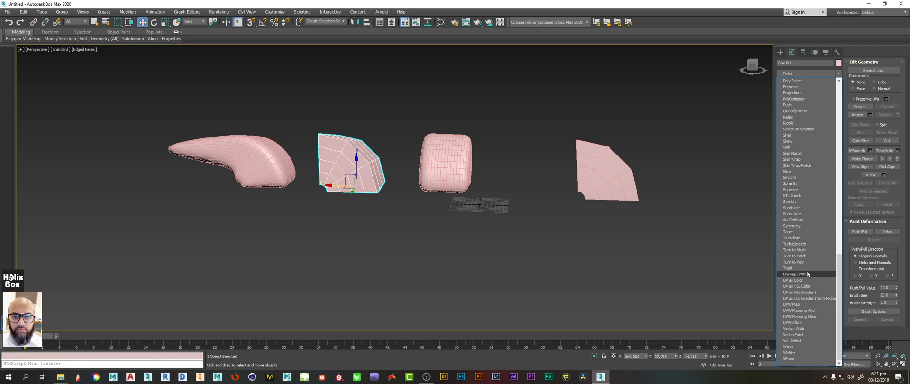
click(796, 268)
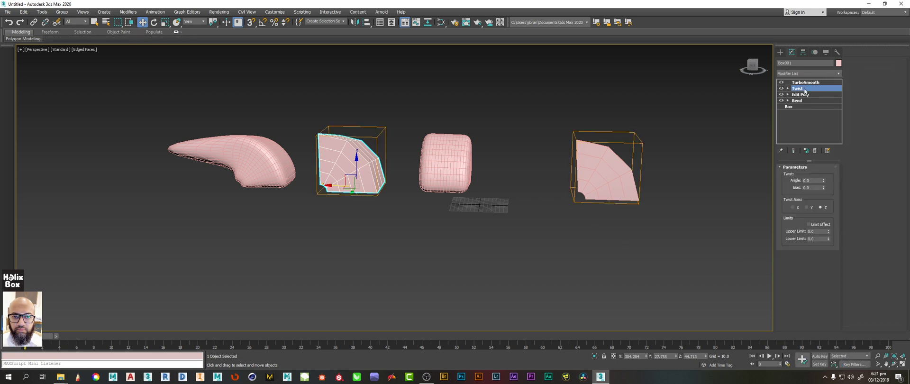
Step: Move the Twist modifier below Bend in the original's stack and increase its angle with the end result hidden
drag(805, 91, 802, 104)
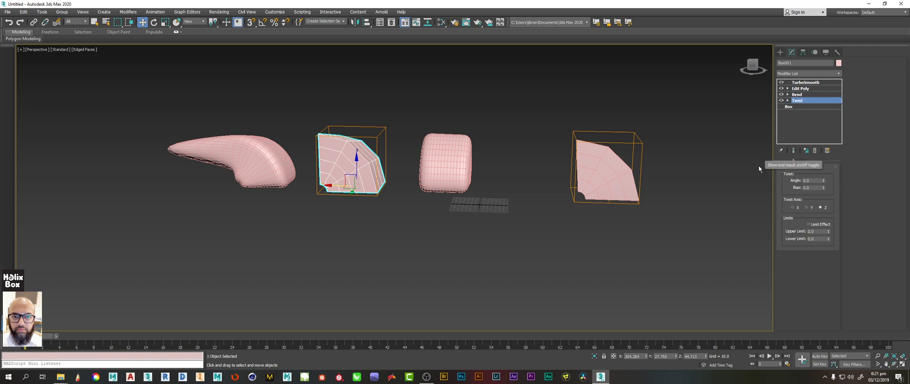
alt+middle_drag(482, 211, 479, 189)
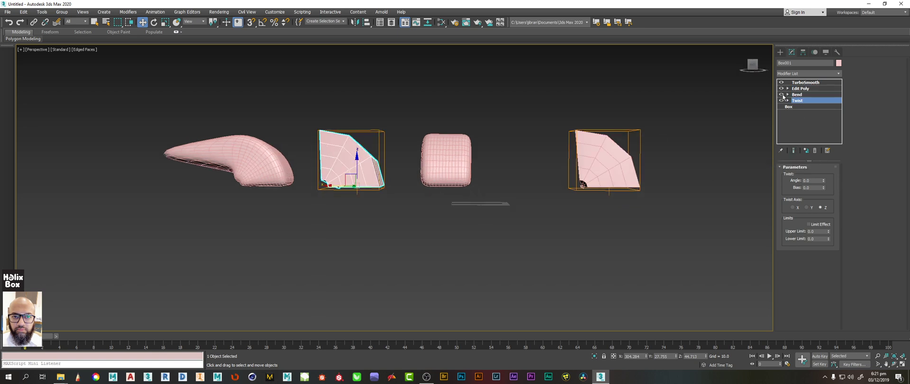
click(793, 151)
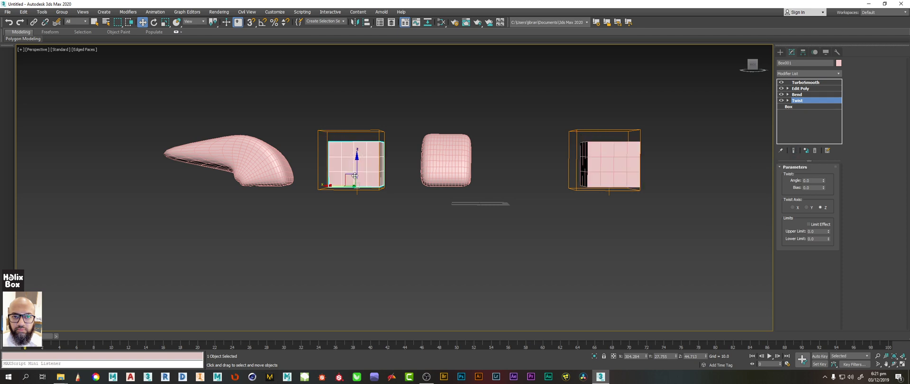
alt+middle_drag(317, 169, 305, 175)
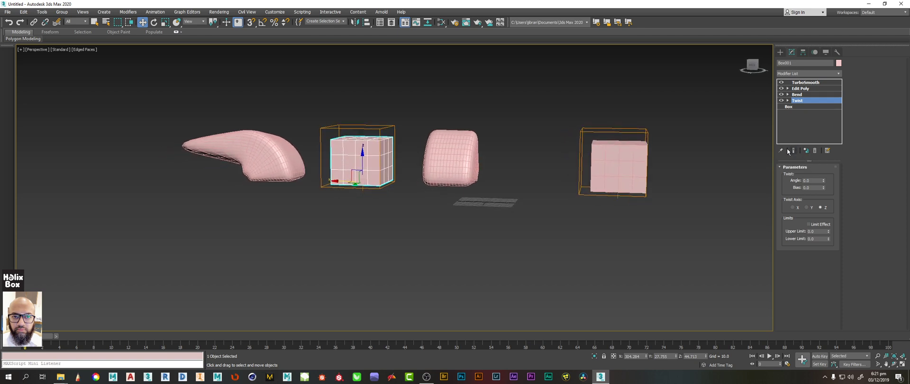
click(798, 151)
click(797, 152)
drag(826, 181, 831, 75)
Step: Accept the topology warning for the original's Box level, raise its height to about 640, and increase its height segments
click(789, 107)
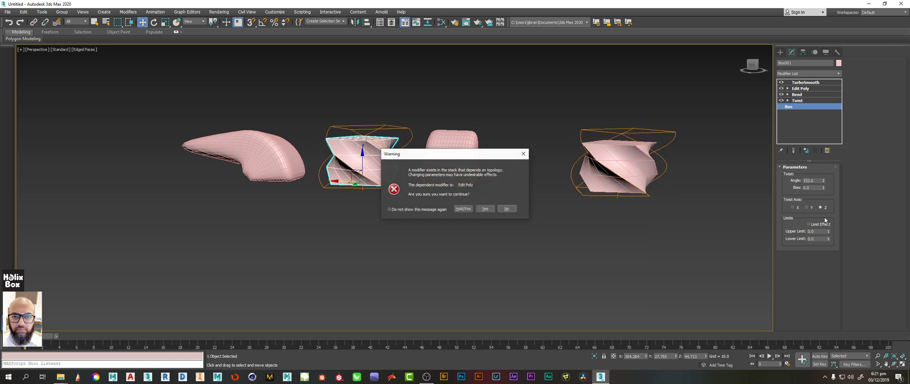
click(484, 208)
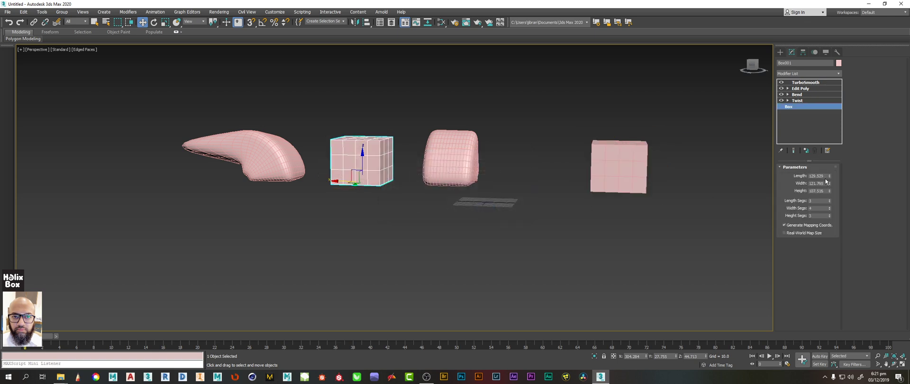
drag(830, 191, 824, 76)
middle_drag(410, 88, 402, 194)
scroll(377, 225, down, 3)
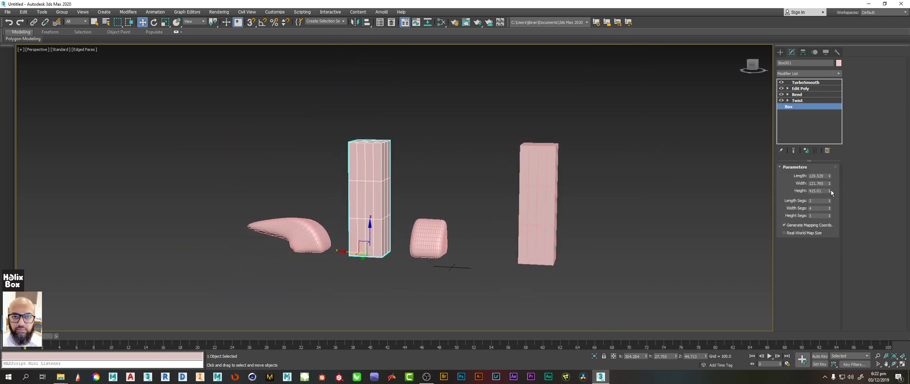
drag(830, 191, 831, 169)
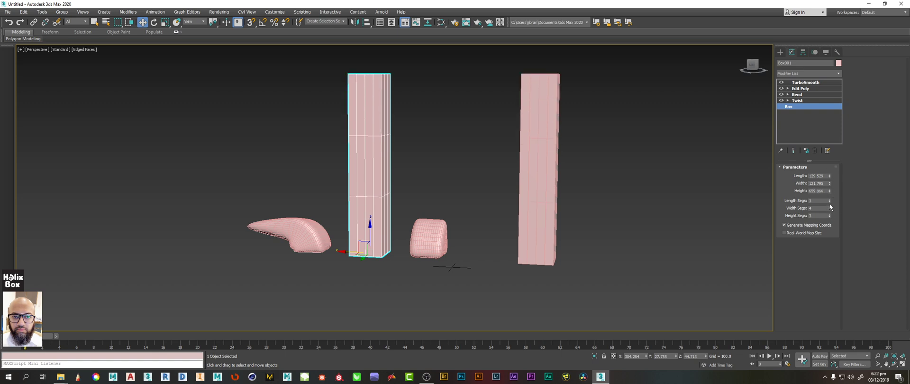
drag(830, 216, 829, 206)
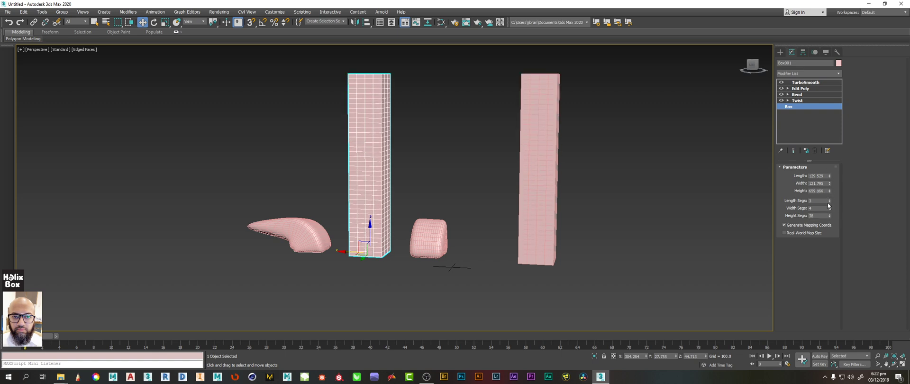
Step: View the original box's Twist level, and reduce the Bend angle to about 28 to open the twisted column into an arch
click(798, 100)
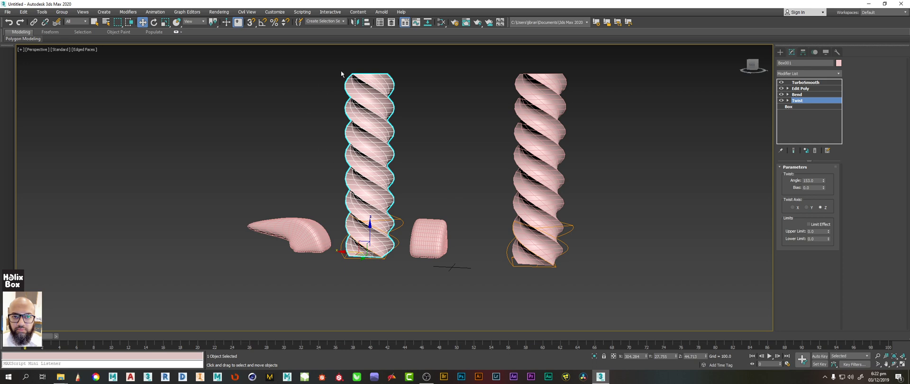
click(835, 94)
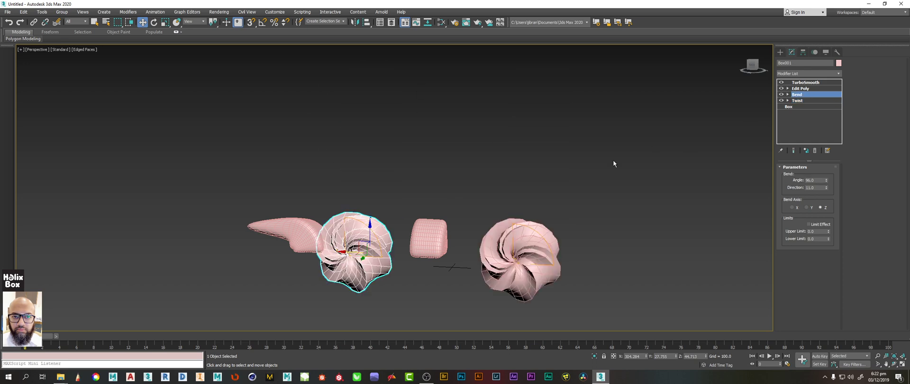
drag(824, 183, 821, 228)
Step: Move the pulled box and the Copy clone to opposite outer ends of the row, clear of the twisted arches
click(297, 249)
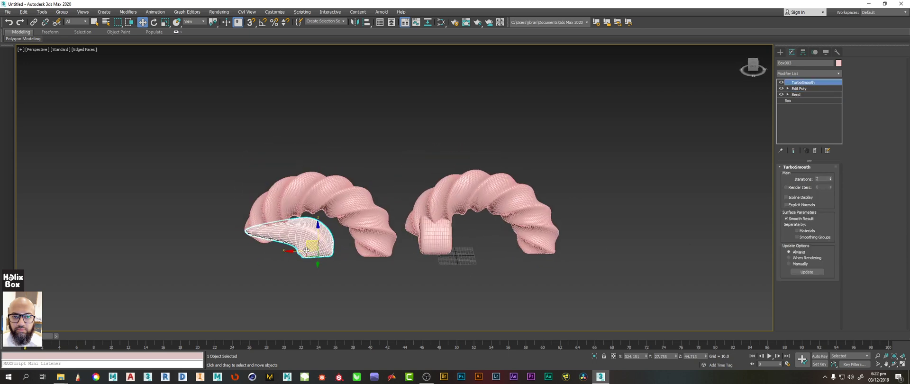
drag(296, 249, 111, 236)
click(434, 242)
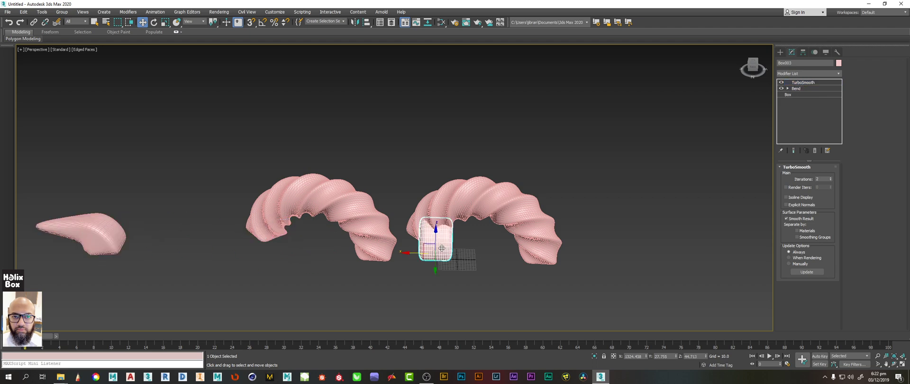
drag(434, 242, 745, 246)
Step: Inspect the original and Reference arches up close, ending with the Reference selected
click(369, 211)
alt+middle_drag(403, 226, 422, 207)
click(491, 189)
scroll(450, 215, up, 5)
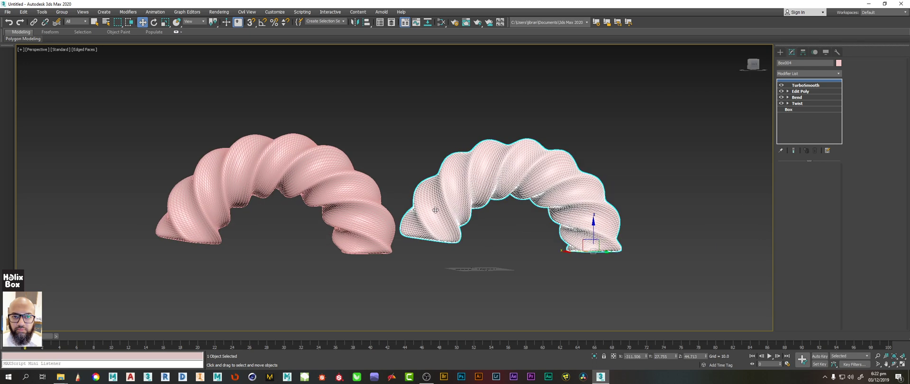
Step: Toggle the original's Bend modifier off and back on to compare its effect on both linked arches
click(310, 207)
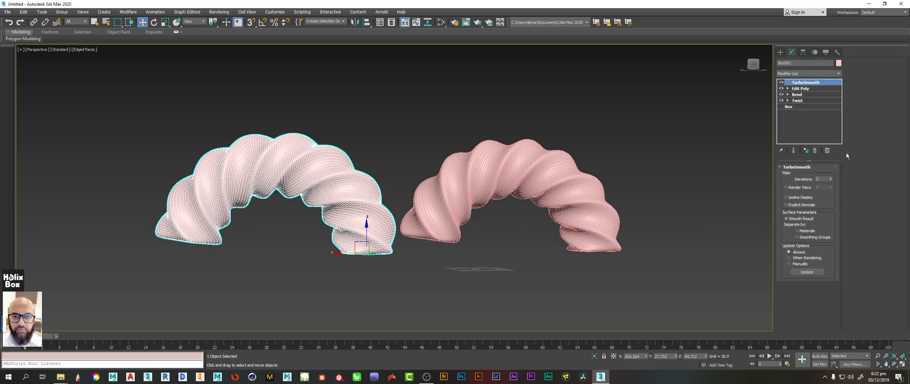
click(806, 94)
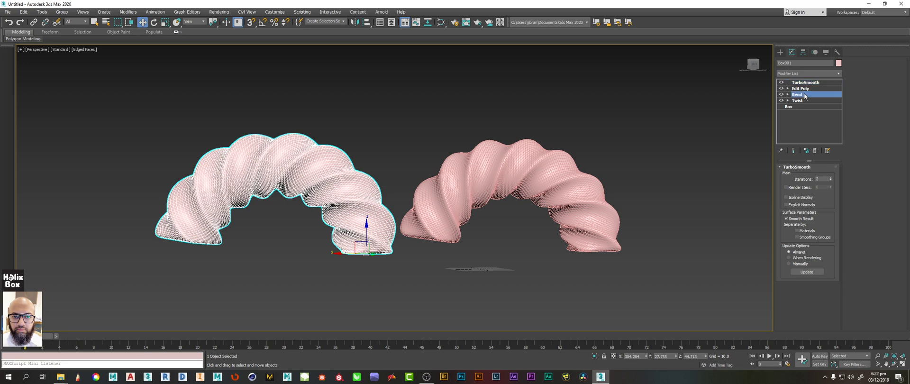
click(782, 94)
scroll(349, 179, down, 3)
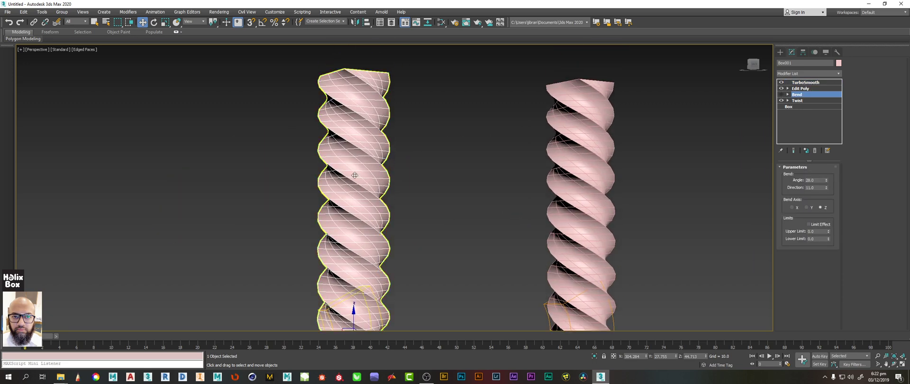
middle_drag(375, 209, 394, 188)
click(781, 95)
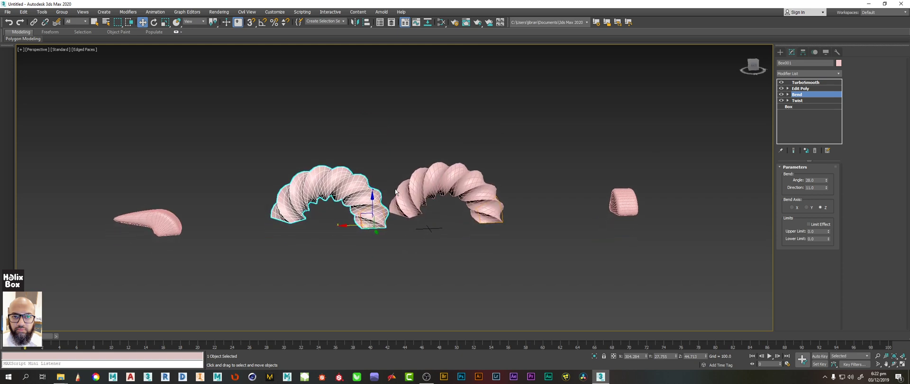
Step: Compare the modifier stacks of the Reference and the original arches, ending with the Reference selected
scroll(376, 200, up, 3)
click(485, 175)
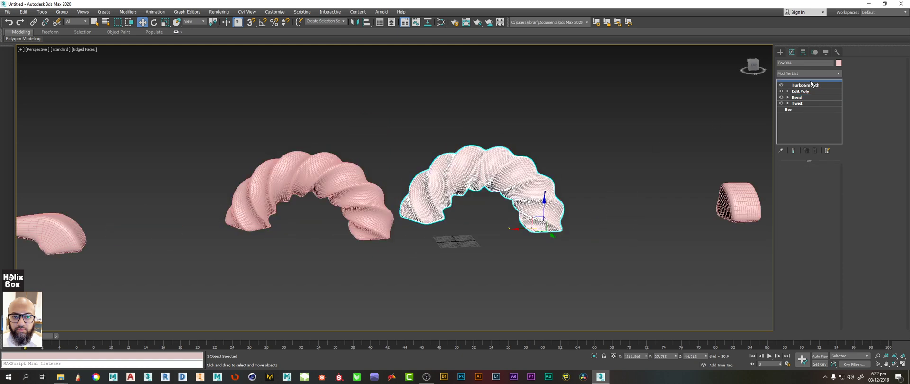
click(308, 164)
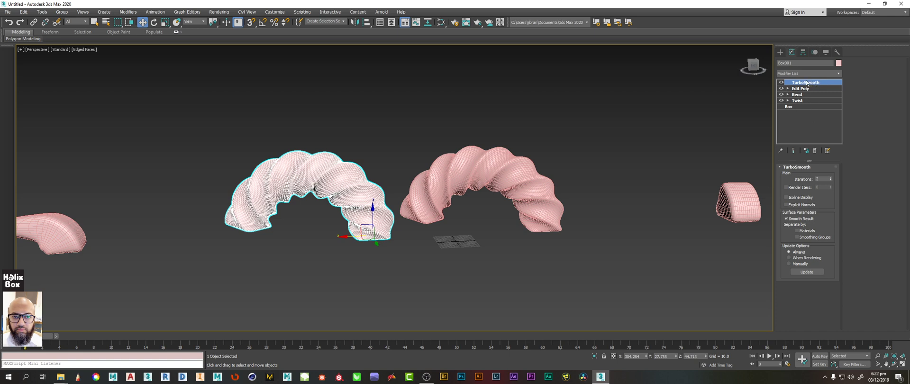
key(ctrl+z)
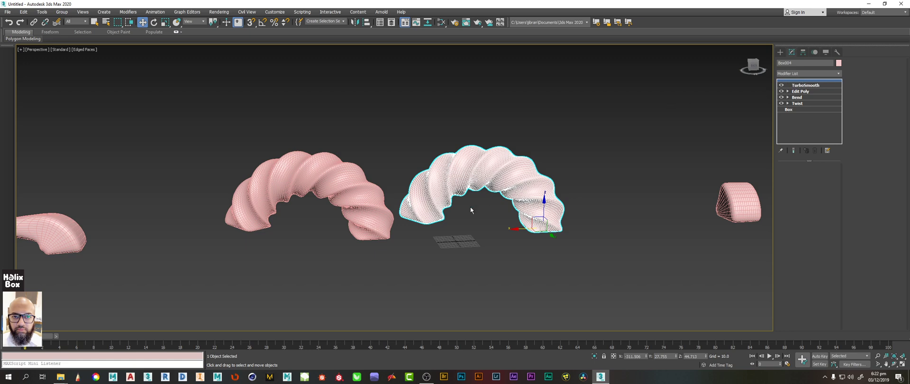
alt+middle_drag(471, 207, 463, 203)
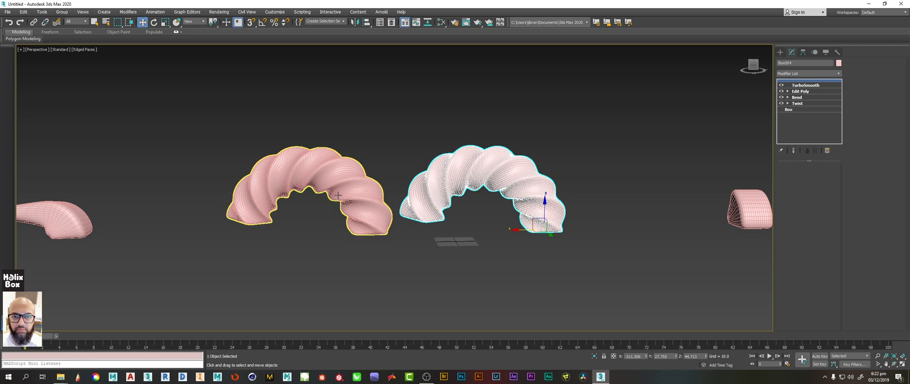
Step: Add a Taper modifier on top of the Reference arch, with Amount about -0.36 and Curve about 0.44
click(360, 181)
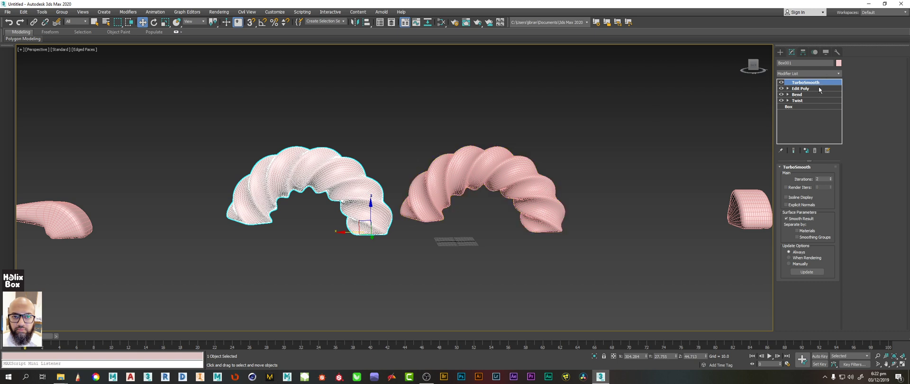
click(478, 152)
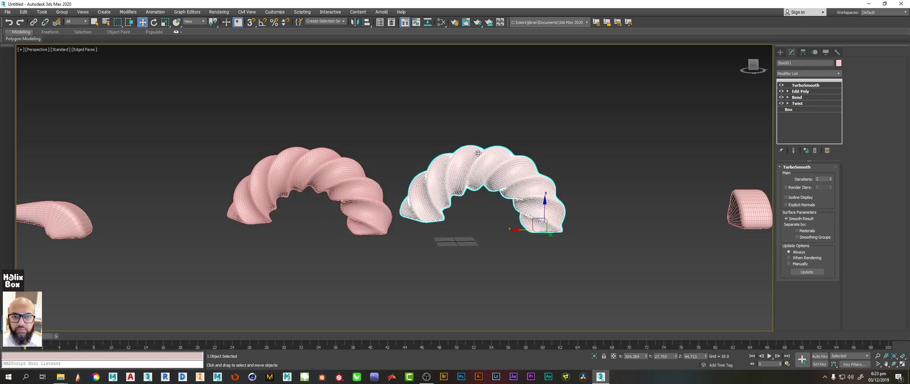
click(809, 74)
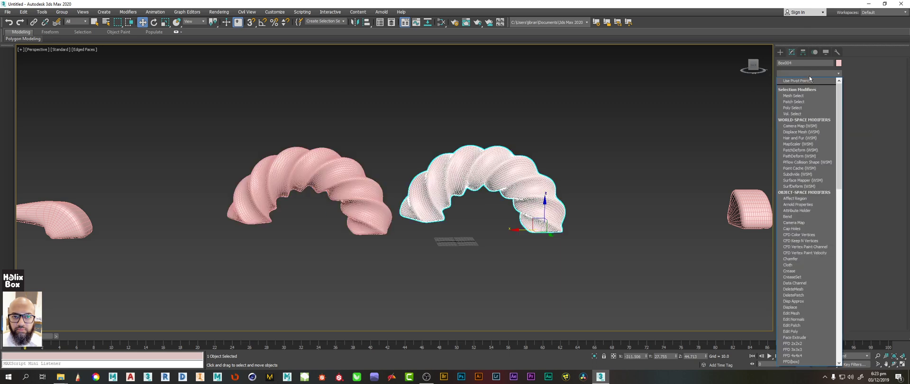
key(t)
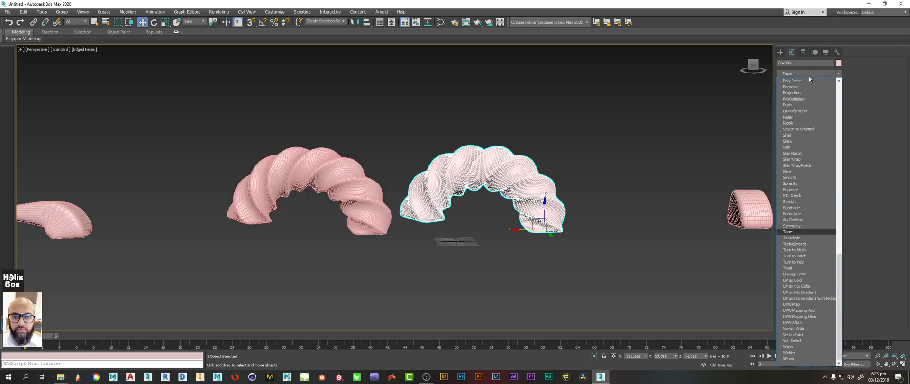
click(796, 233)
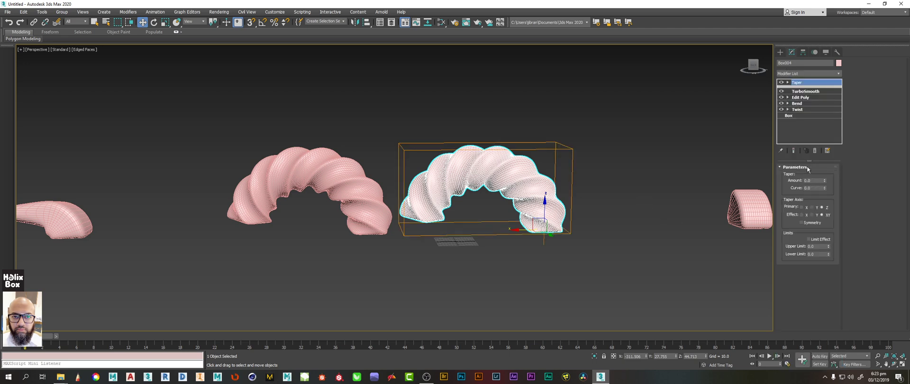
drag(826, 181, 820, 190)
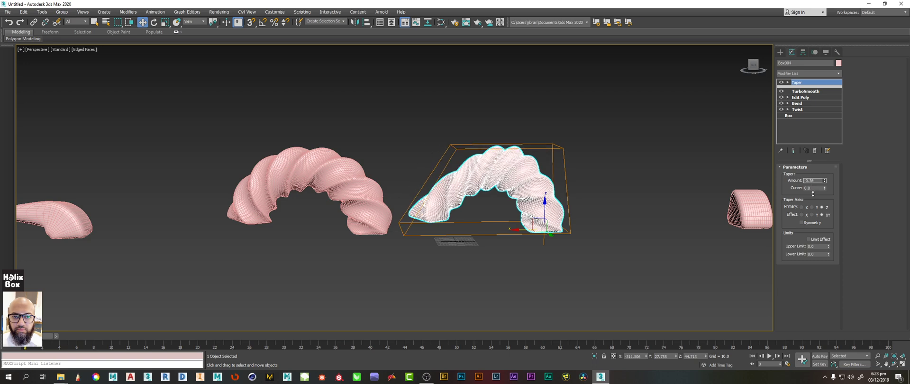
alt+middle_drag(469, 183, 446, 194)
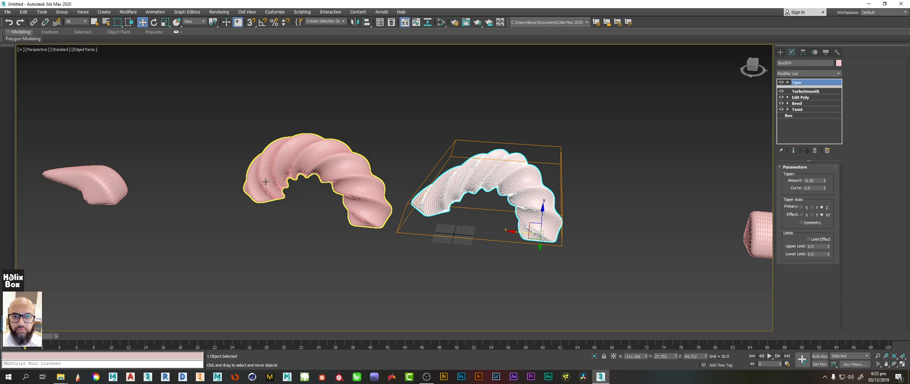
alt+middle_drag(349, 195, 395, 182)
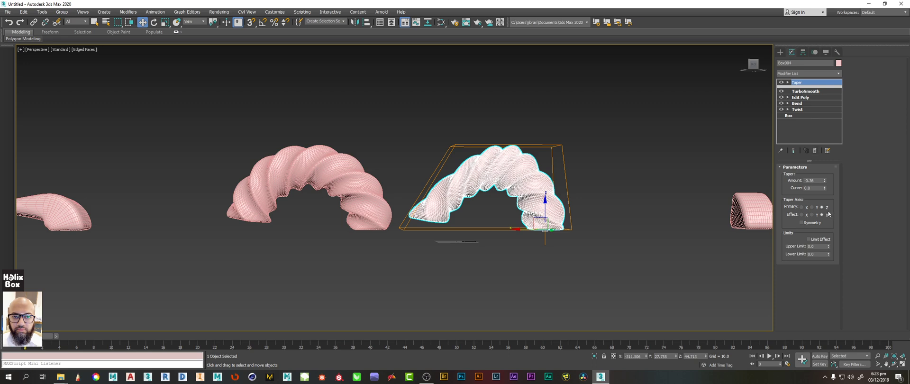
drag(825, 188, 811, 172)
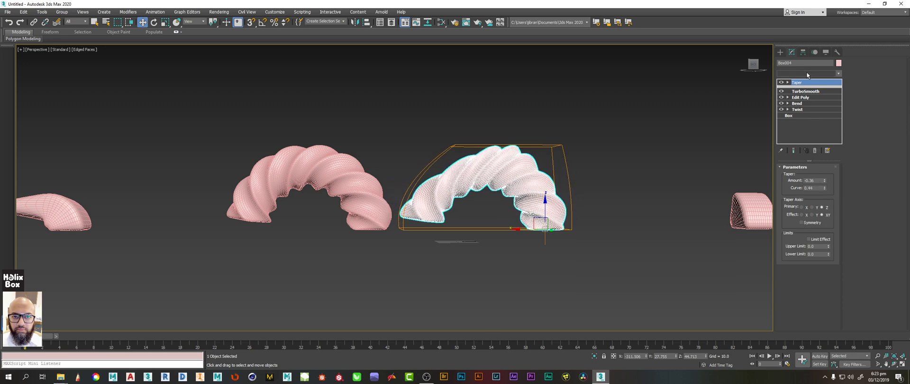
Step: Add an FFD 2x2x2 modifier above the Reference's Taper and select the lattice's upper control points
click(807, 74)
key(f)
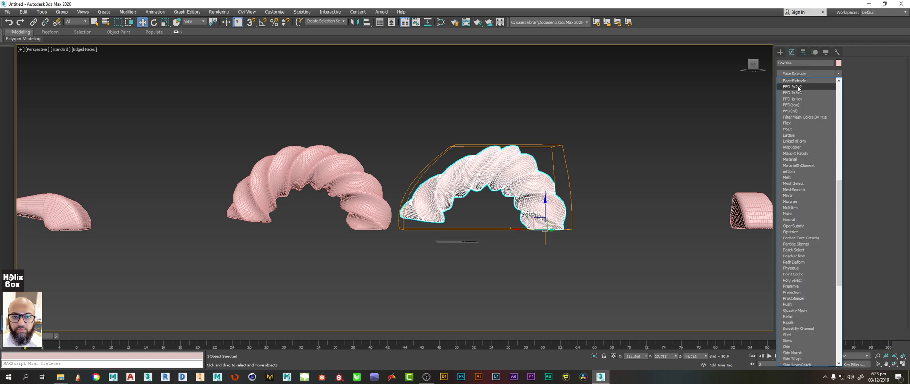
click(798, 87)
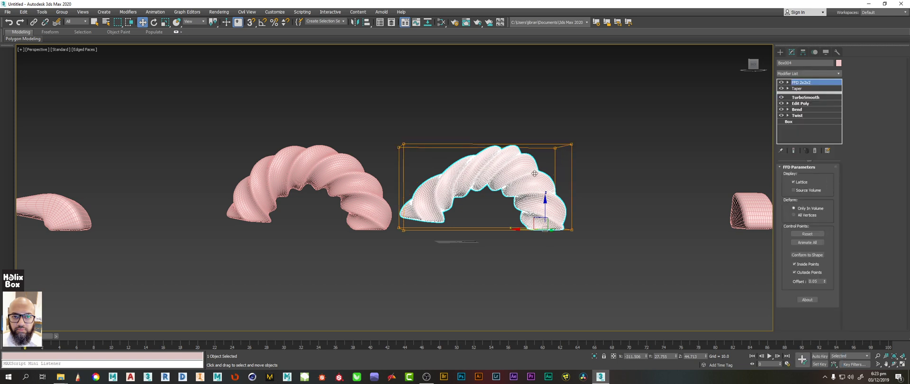
click(379, 124)
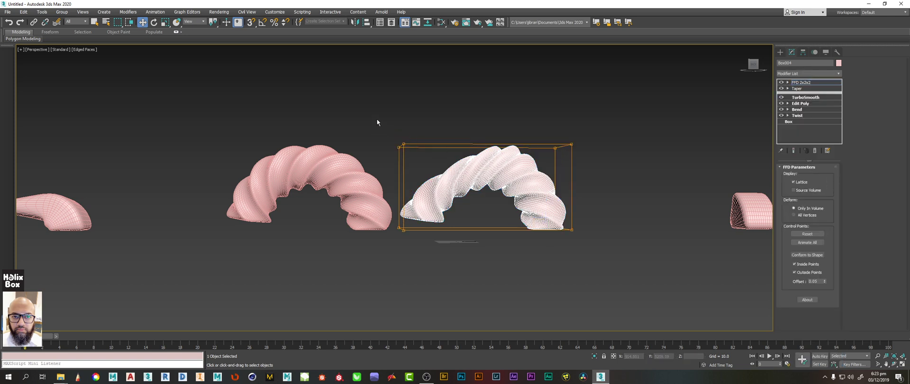
drag(675, 181, 675, 182)
Step: Rotate the selected upper lattice points to distort the Reference arch, hide the edged faces, and leave control point editing
key(r)
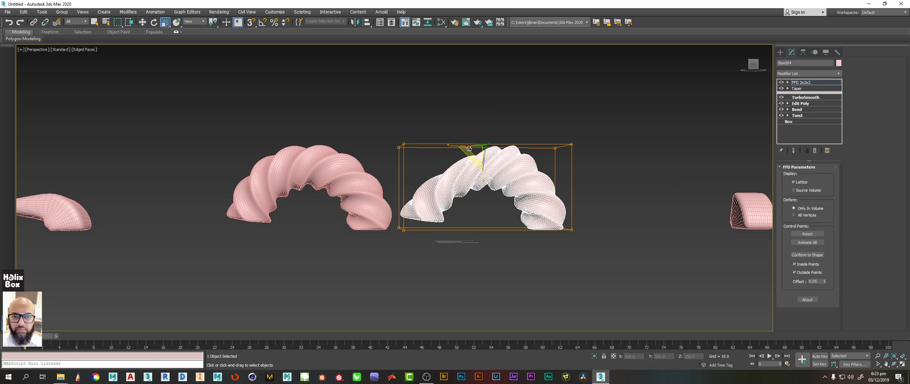
drag(476, 149, 479, 106)
mouse_move(573, 153)
alt+middle_down()
mouse_move(561, 169)
mouse_move(544, 143)
mouse_move(555, 159)
mouse_move(561, 145)
mouse_move(557, 163)
mouse_move(568, 155)
mouse_move(541, 135)
mouse_move(442, 155)
alt+middle_up()
key(F4)
scroll(561, 144, down, 3)
right_click(555, 132)
click(547, 124)
click(556, 101)
key(w)
click(441, 159)
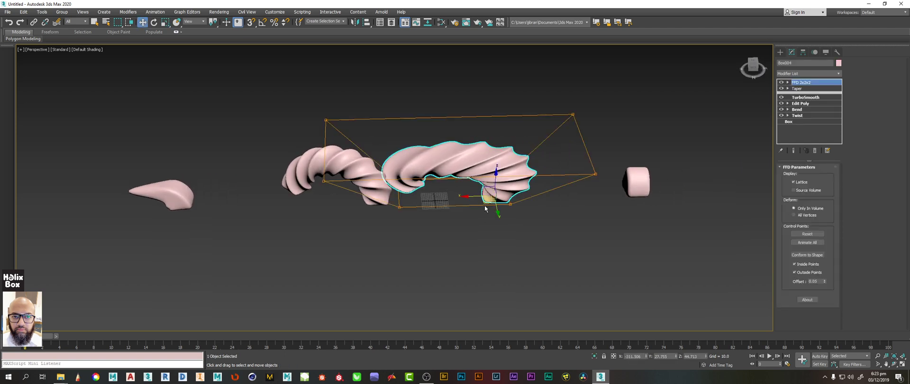
Step: Delete all four objects from the scene and reset the view to the empty grid
alt+middle_drag(459, 218, 454, 187)
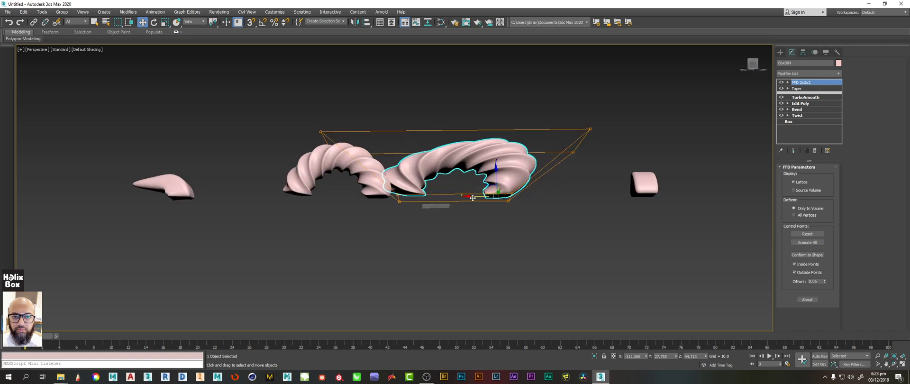
alt+middle_drag(265, 223, 257, 269)
middle_drag(256, 269, 278, 233)
alt+middle_drag(360, 160, 407, 221)
click(415, 224)
drag(166, 250, 726, 126)
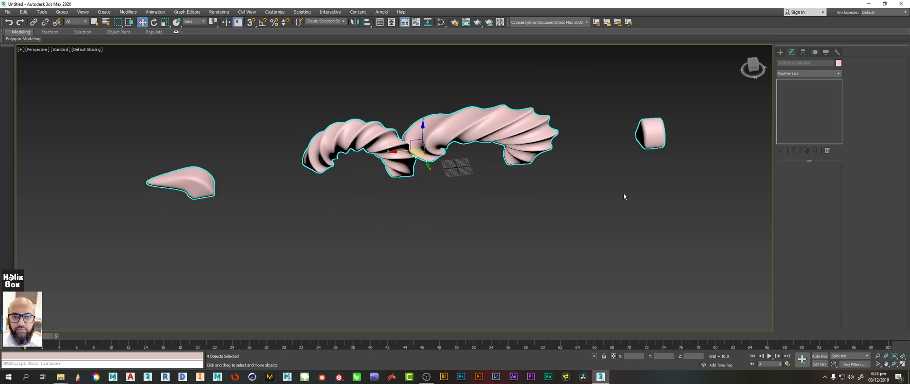
key(Delete)
key(z)
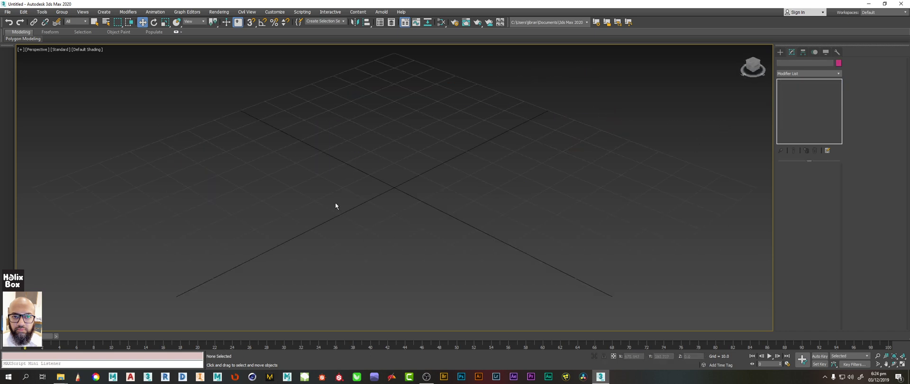
Step: Create a tall box, about 28 long and 17 wide, near one side of the grid
ctrl+right_click(280, 176)
click(312, 166)
mouse_move(312, 166)
alt+middle_down()
mouse_move(378, 189)
mouse_move(334, 163)
mouse_move(317, 172)
alt+middle_up()
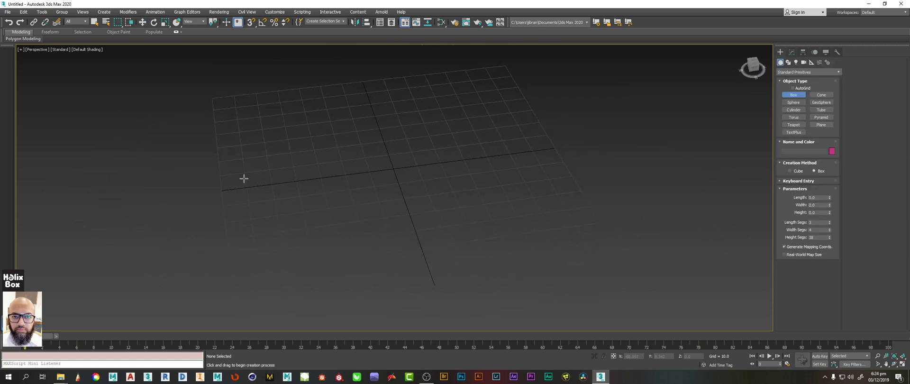
drag(258, 171, 223, 218)
click(222, 136)
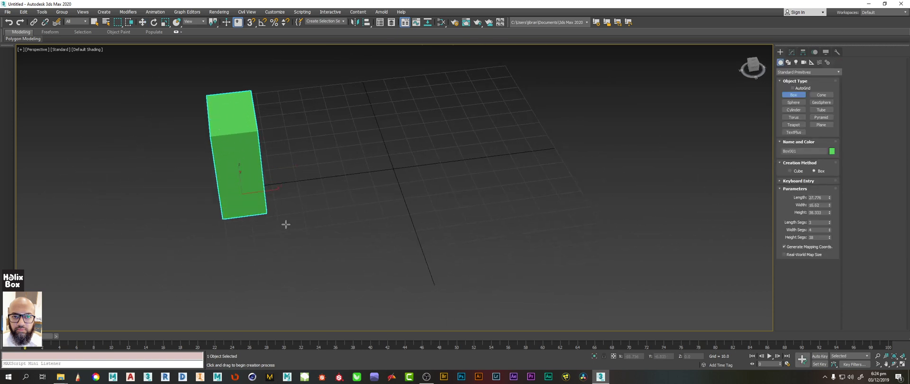
Step: Clone the box as a Reference beside the original along the X axis
key(w)
mouse_move(306, 198)
alt+middle_down()
mouse_move(288, 211)
mouse_move(256, 198)
mouse_move(264, 198)
alt+middle_up()
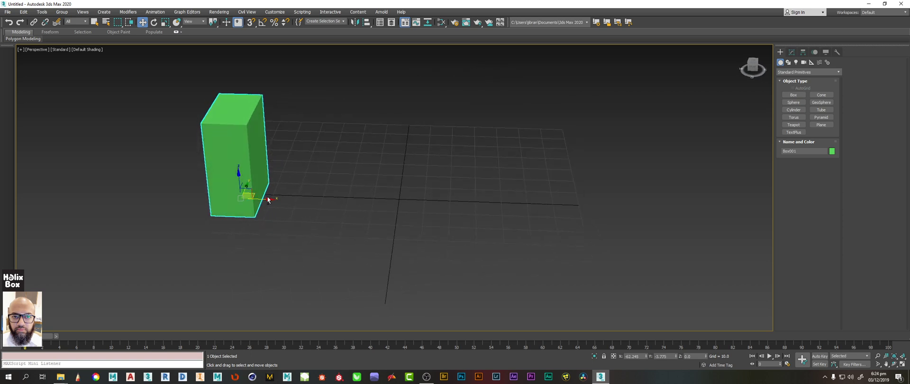
shift+drag(264, 198, 335, 199)
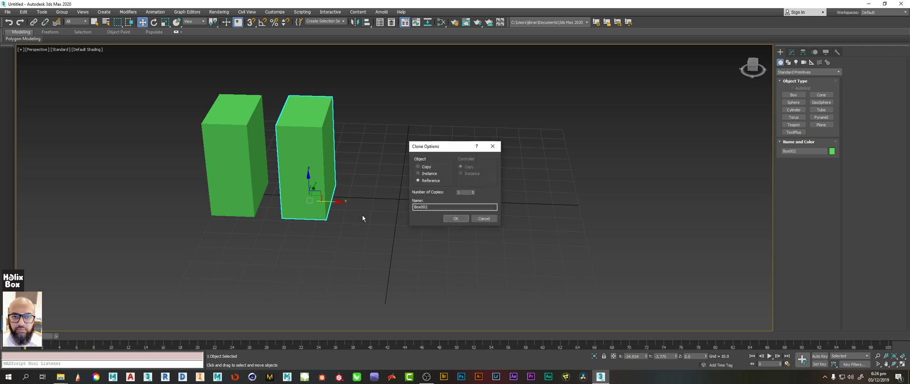
click(456, 219)
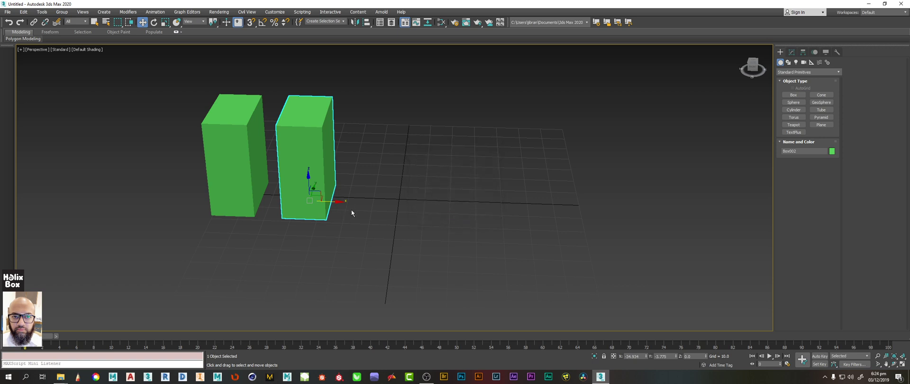
Step: Add a Twist modifier to the original box and set its Angle to about 191
alt+middle_drag(352, 209, 348, 206)
click(192, 152)
click(211, 151)
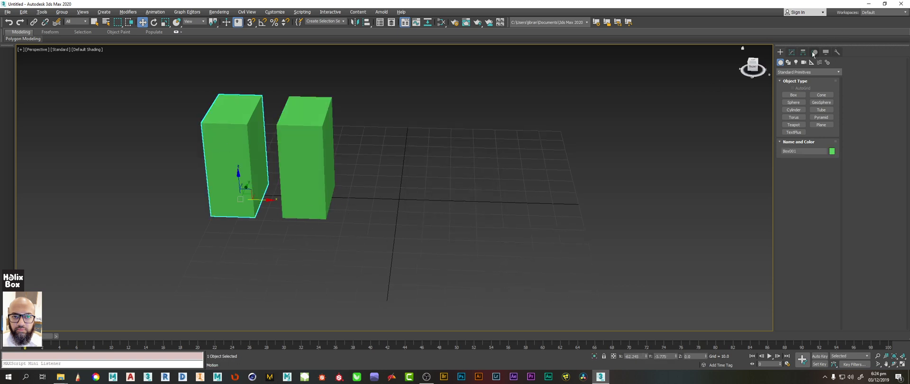
click(791, 52)
click(304, 161)
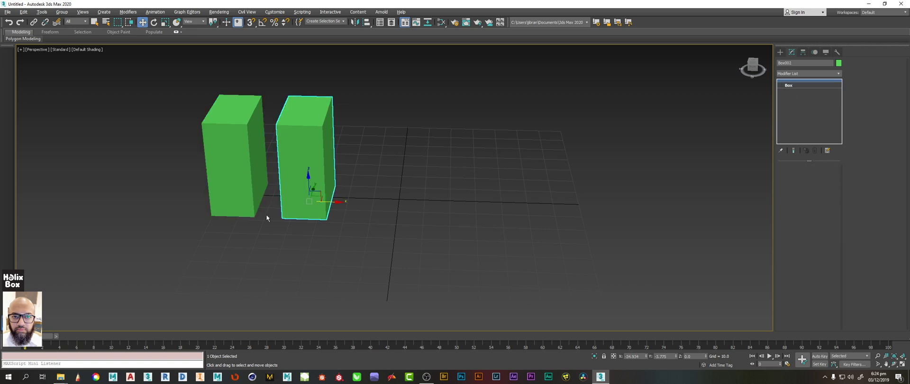
click(235, 171)
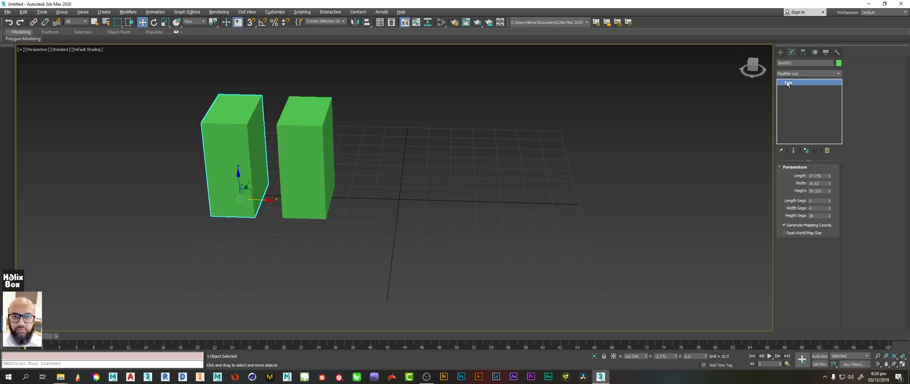
click(824, 70)
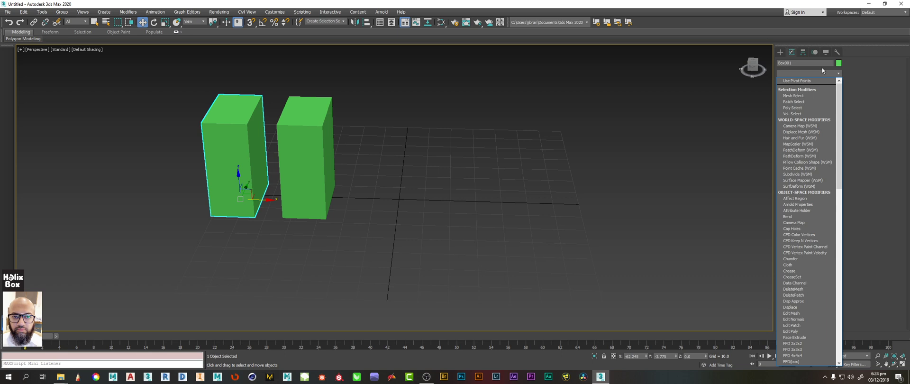
text(tw)
click(795, 268)
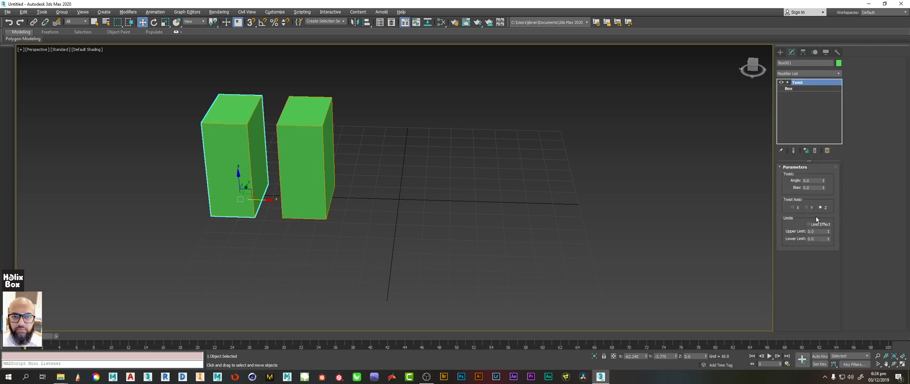
drag(824, 181, 826, 42)
Step: Move the Reference box along X, farther from the original so the two no longer overlap
click(304, 175)
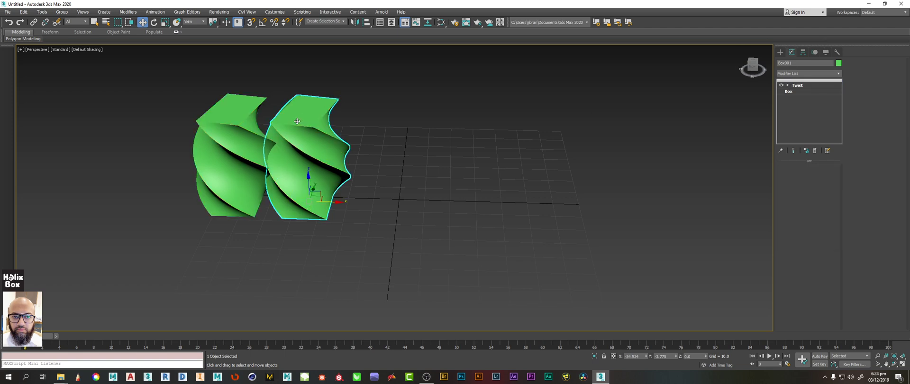
alt+middle_drag(423, 195, 430, 174)
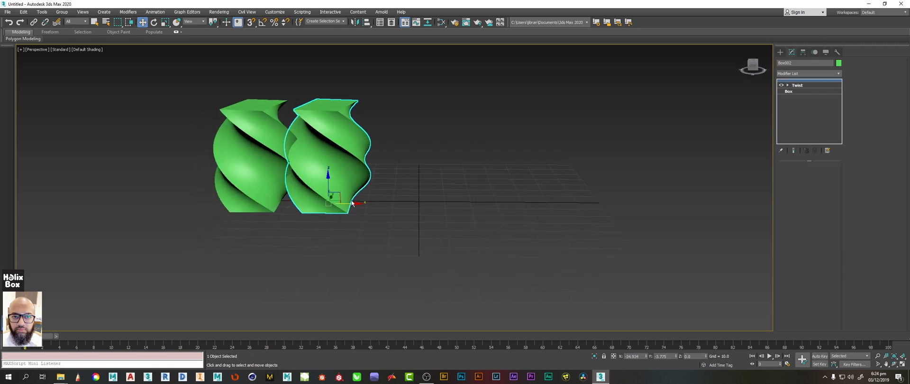
click(352, 205)
click(341, 196)
drag(351, 205, 389, 202)
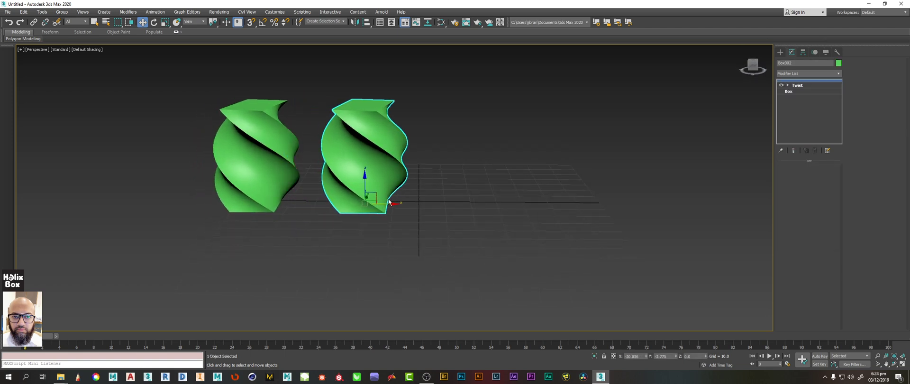
Step: Add a Taper modifier to the Reference with a negative Amount that narrows its upper end, compare it with the original, and clear the selection
click(815, 72)
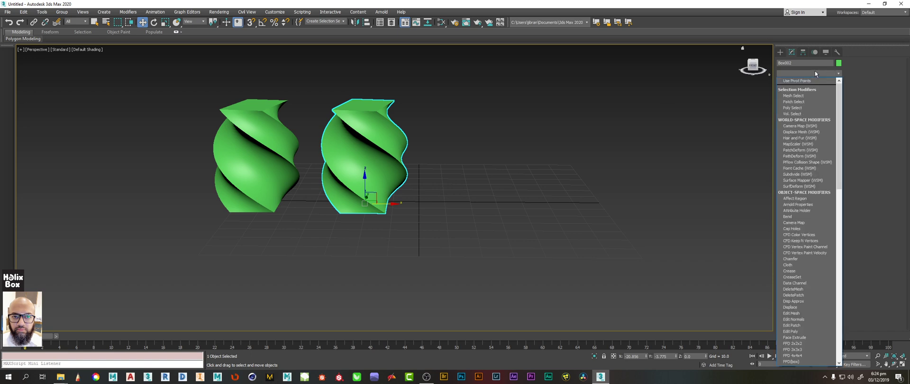
key(t)
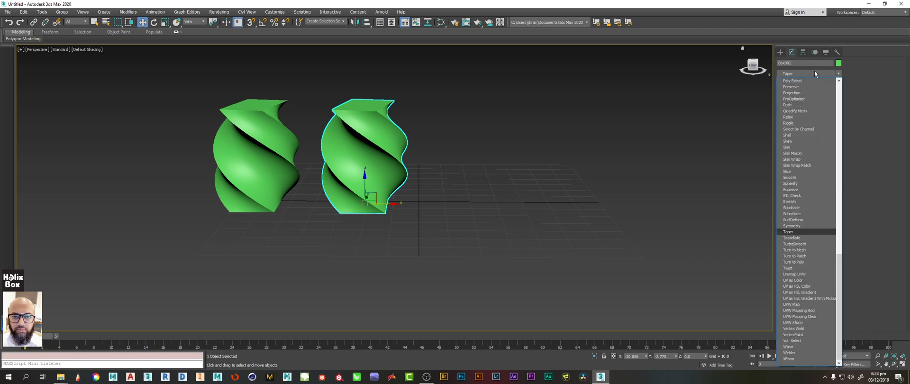
key(Return)
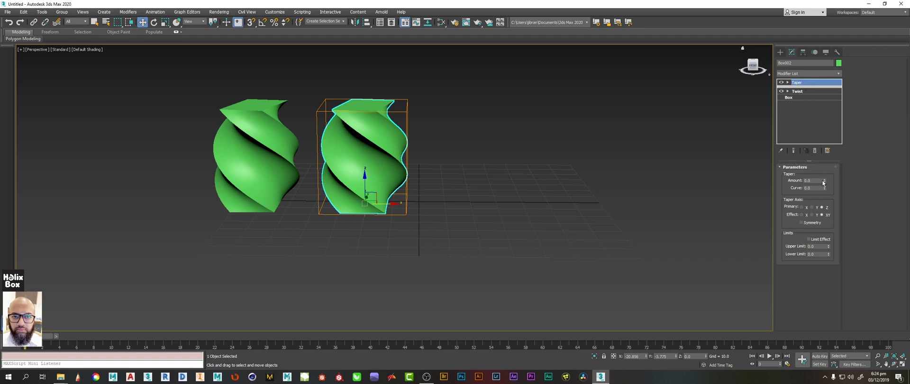
drag(823, 182, 818, 211)
alt+middle_drag(298, 152, 275, 148)
click(280, 158)
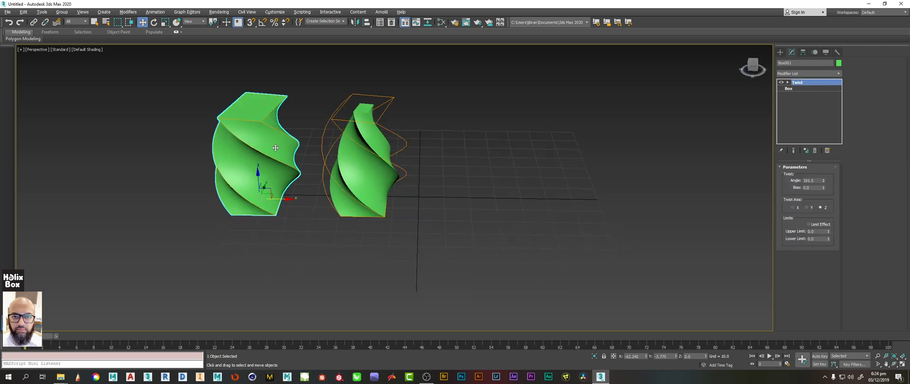
click(634, 191)
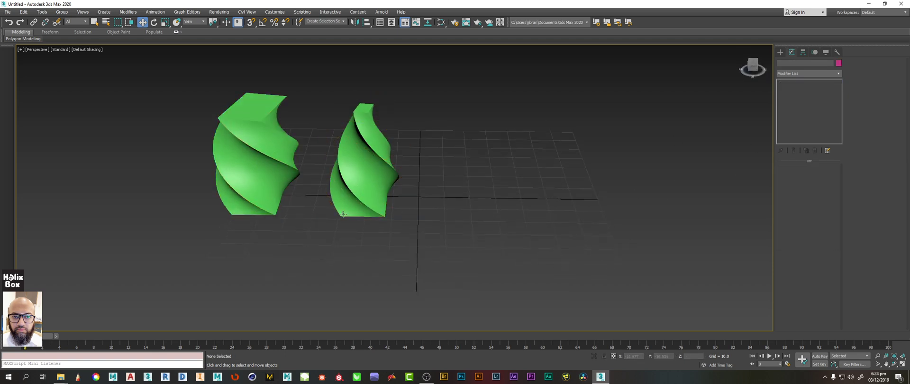
Step: Compare the modifier stacks of the original box and its Reference clone, and clear the selection
click(234, 163)
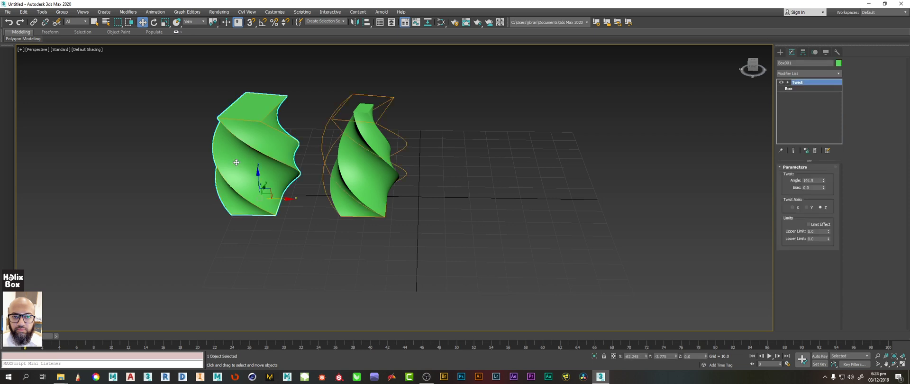
key(q)
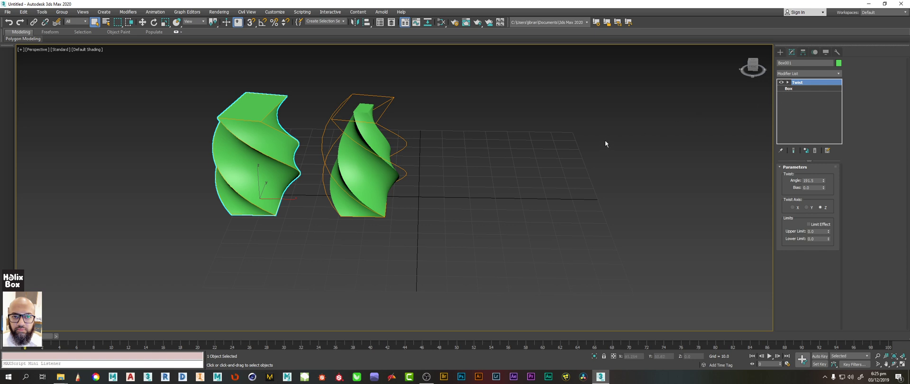
click(367, 161)
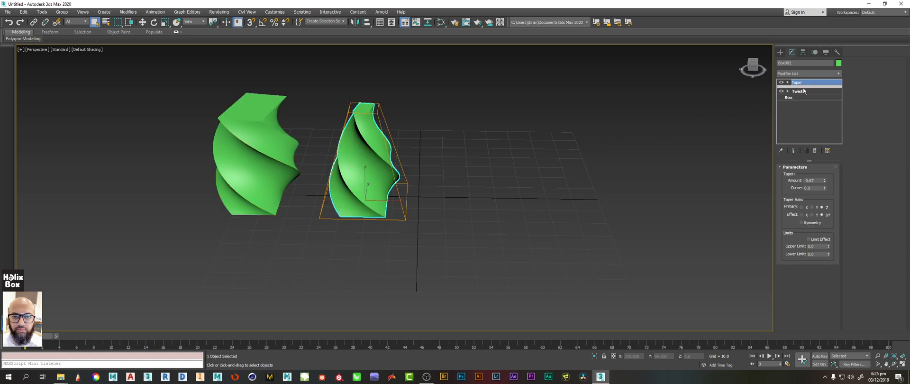
click(533, 217)
Step: Clone the original twisted box as an independent Copy along negative X, on the side opposite the Reference, and clear the selection
click(259, 172)
middle_drag(259, 172, 411, 194)
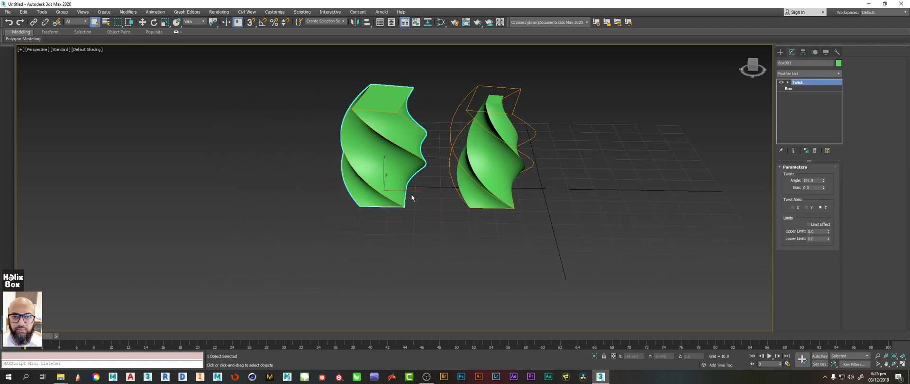
key(w)
shift+drag(405, 189, 290, 189)
click(436, 182)
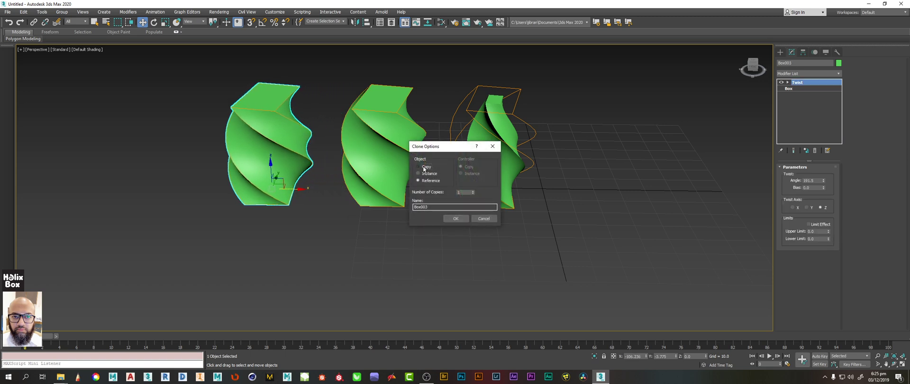
click(452, 218)
click(277, 288)
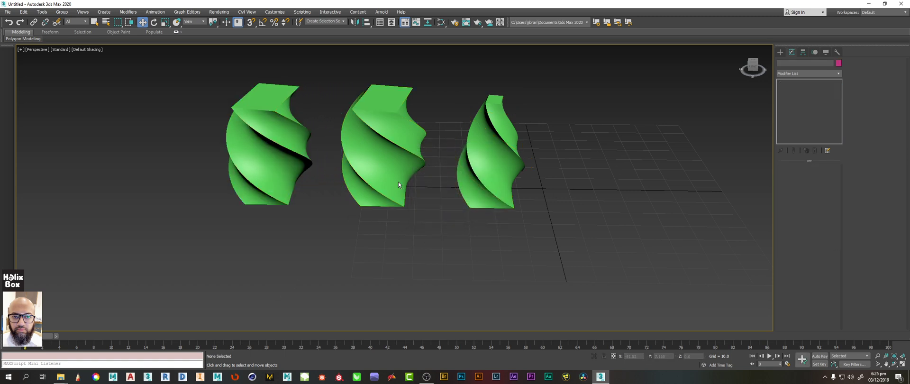
Step: Compare how the Copy, the original box and the Reference list their modifiers in the stack
click(299, 153)
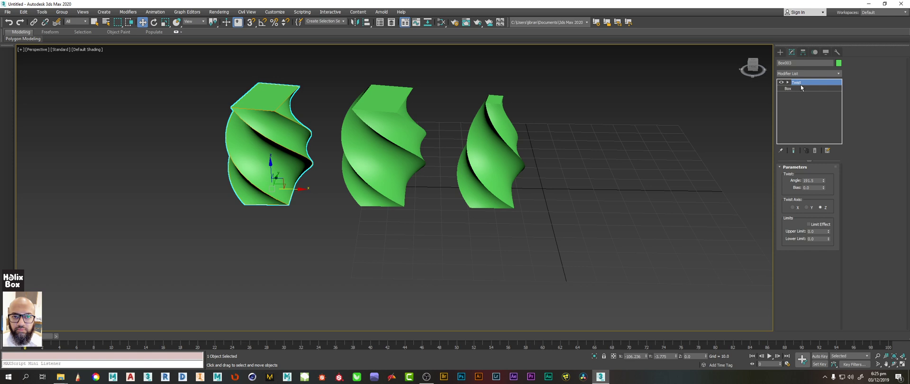
click(382, 144)
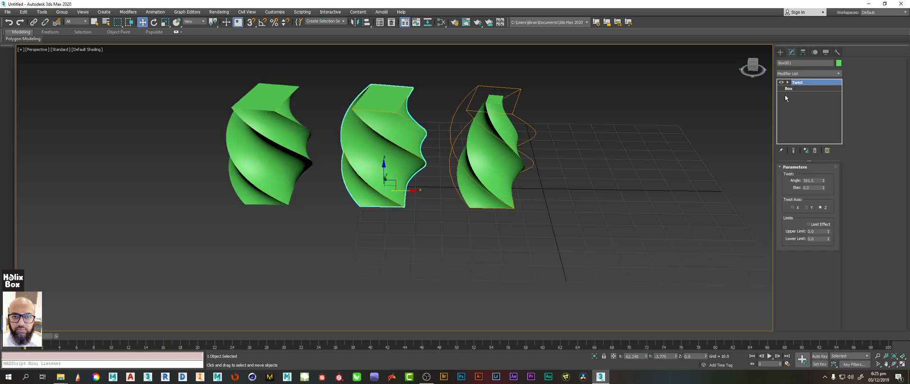
click(541, 163)
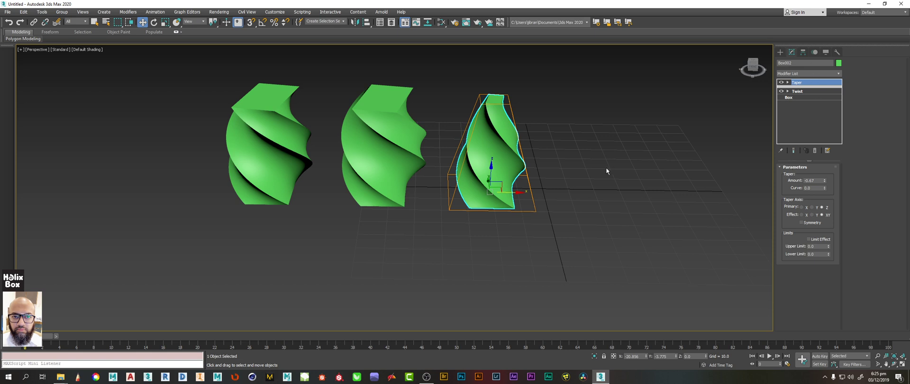
click(400, 153)
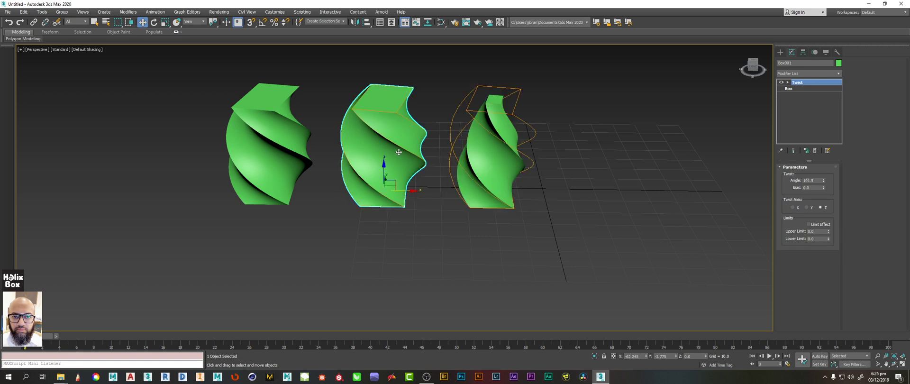
middle_drag(374, 173, 344, 181)
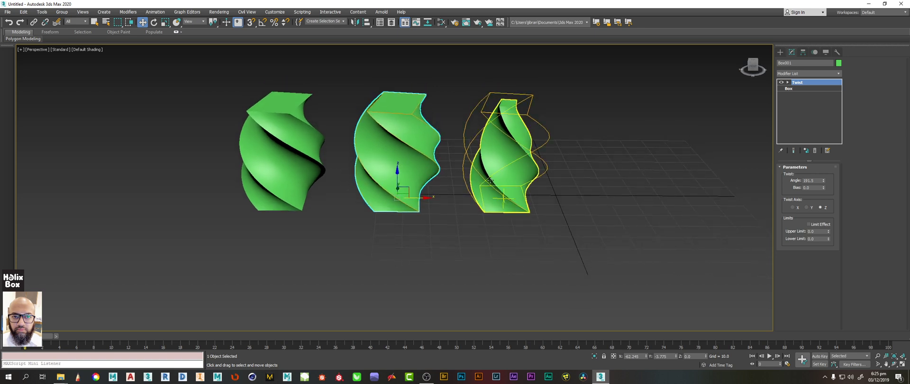
Step: Add a Squeeze modifier above Taper on the Reference, with Axial Bulge Amount 0.12 and Curve 2.22, and Radial Squeeze Amount 0.63
click(503, 152)
alt+middle_drag(503, 150, 529, 70)
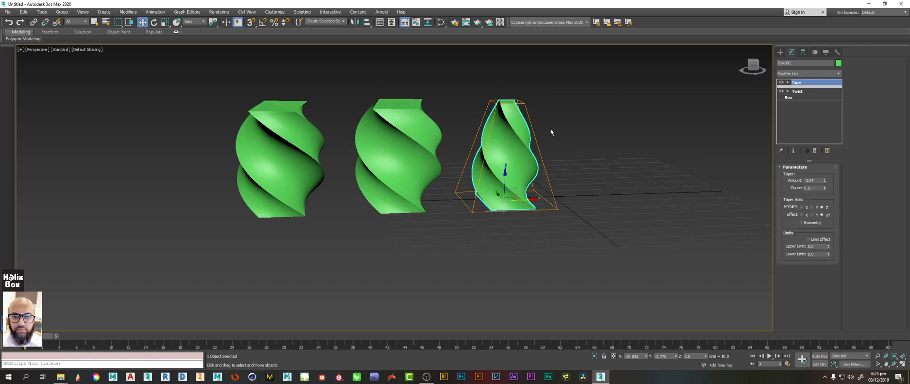
click(822, 74)
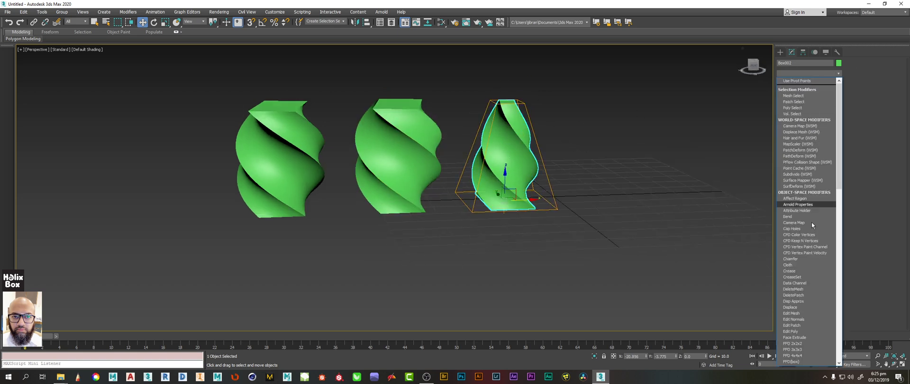
scroll(814, 261, down, 5)
scroll(815, 264, down, 2)
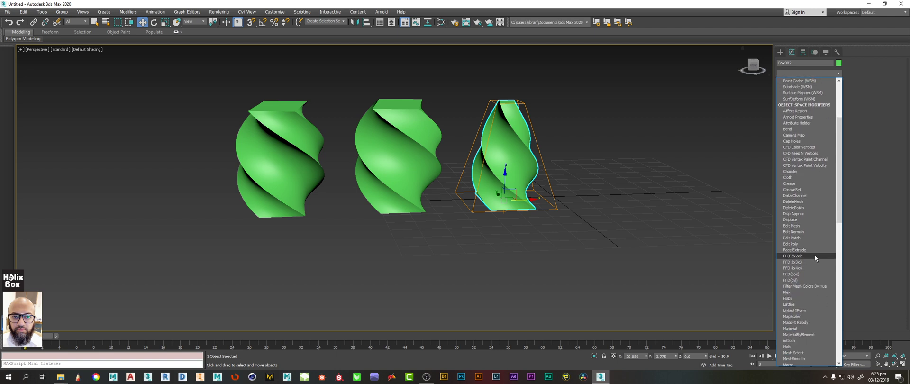
scroll(815, 255, down, 10)
click(815, 255)
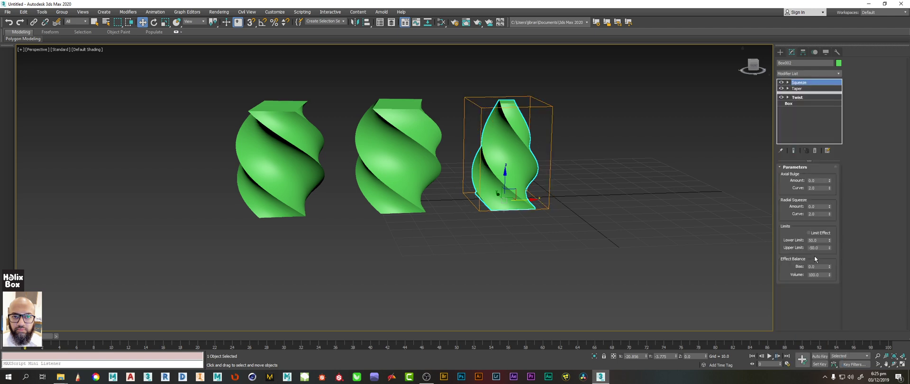
mouse_move(829, 180)
mouse_down()
mouse_move(831, 164)
mouse_move(831, 182)
mouse_up()
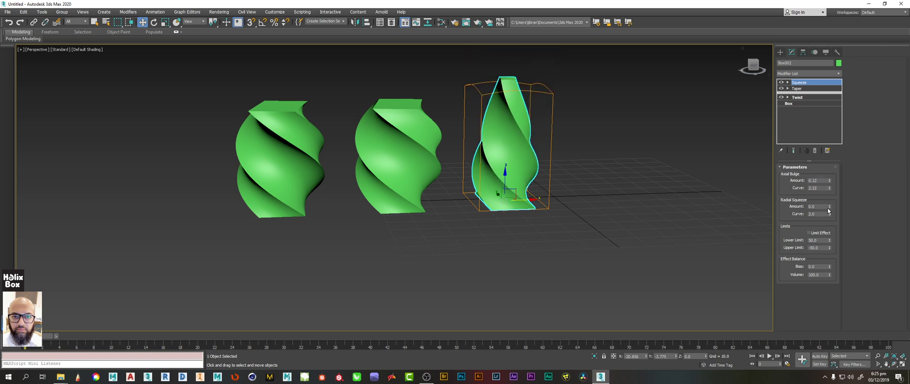
Step: Compare the Copy and the original with the squeezed Reference, and remove the Squeeze modifier from the Reference
click(317, 167)
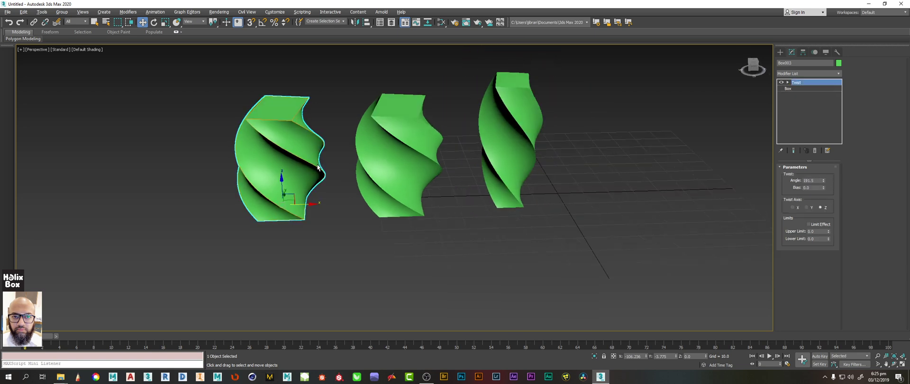
click(418, 132)
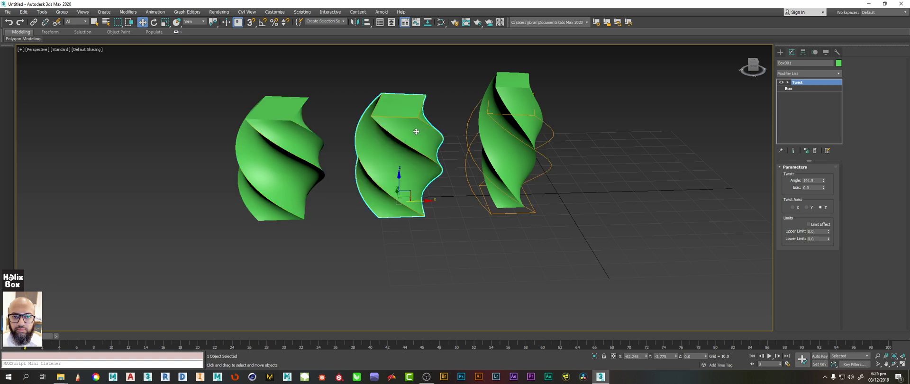
alt+middle_drag(413, 149, 410, 147)
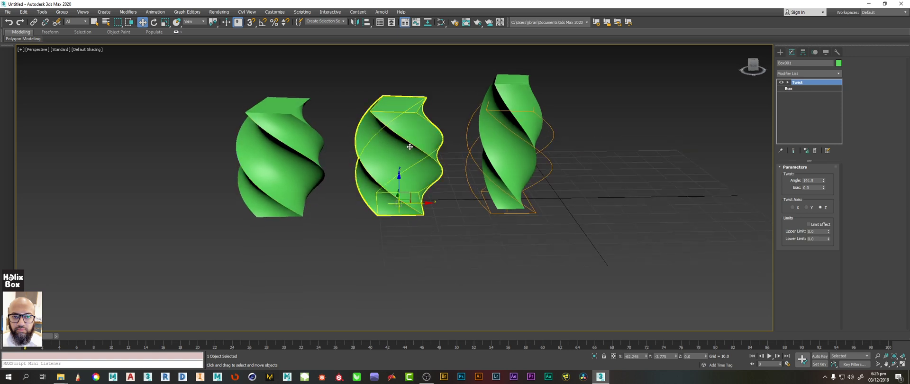
click(540, 144)
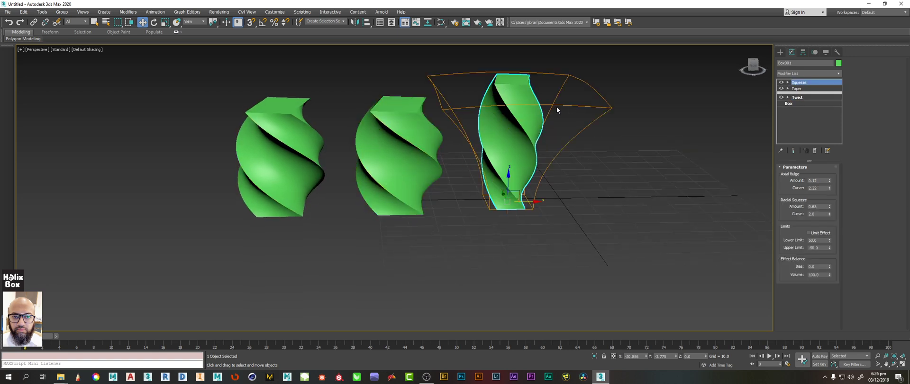
Step: Add a Noise modifier to the original box with Seed 324 and Strength of about 1.6 in X, 3 in Y and 2.9 in Z
click(409, 137)
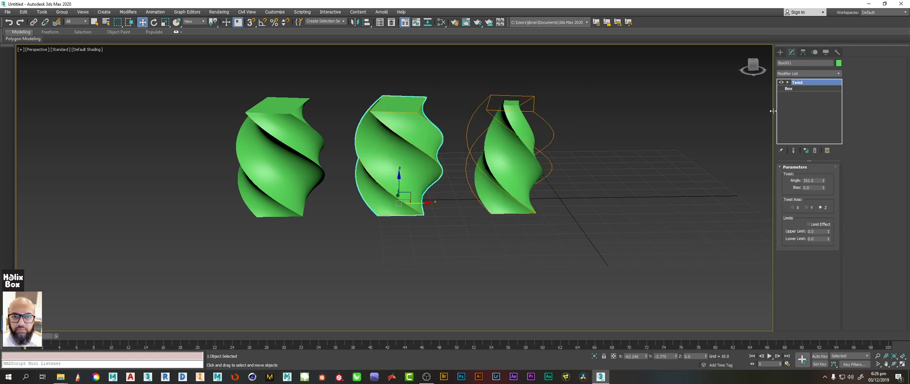
click(822, 73)
key(n)
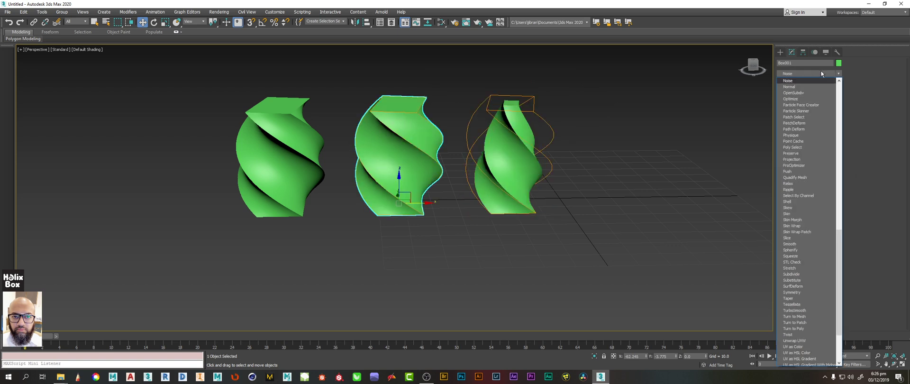
key(Return)
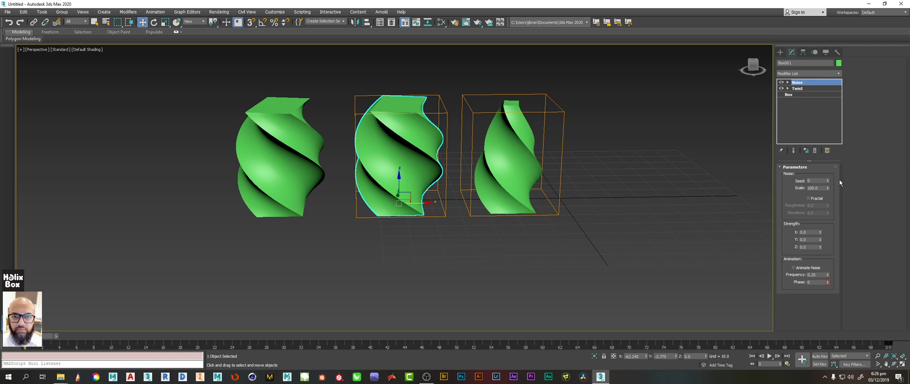
drag(820, 232, 820, 205)
drag(821, 243, 817, 133)
drag(828, 181, 823, 87)
Step: Display edged faces in the viewport and reduce the Noise Scale on the original box to about 6
alt+middle_drag(404, 137, 409, 132)
key(F4)
scroll(409, 132, up, 3)
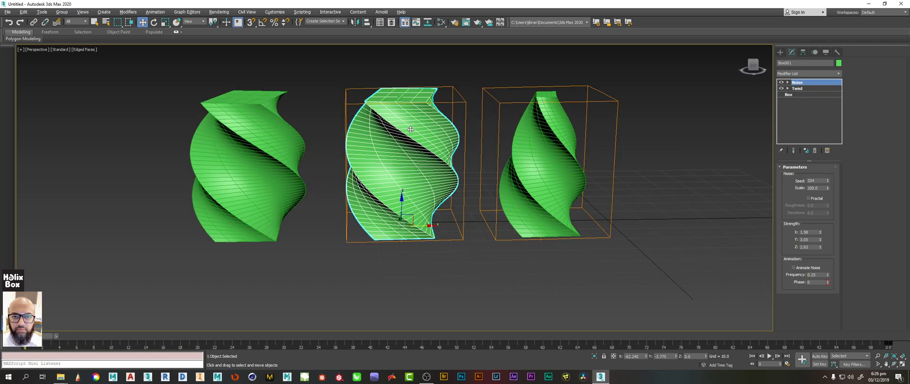
drag(828, 188, 828, 223)
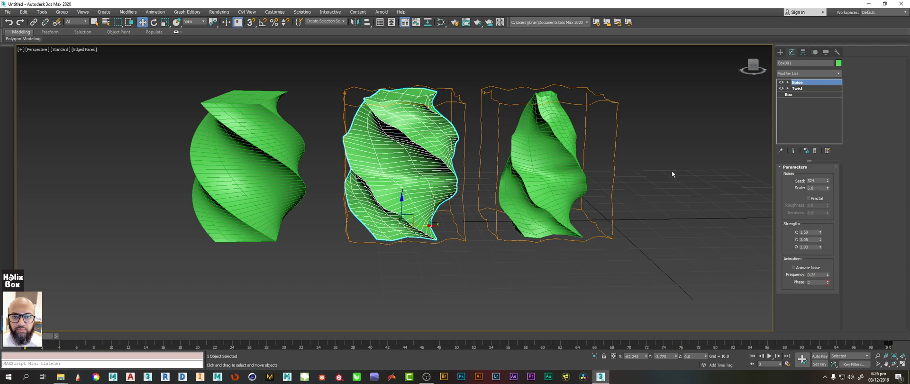
Step: Inspect the modifier stacks of the Reference and the Copy for the Noise modifier, and clear the selection
click(541, 116)
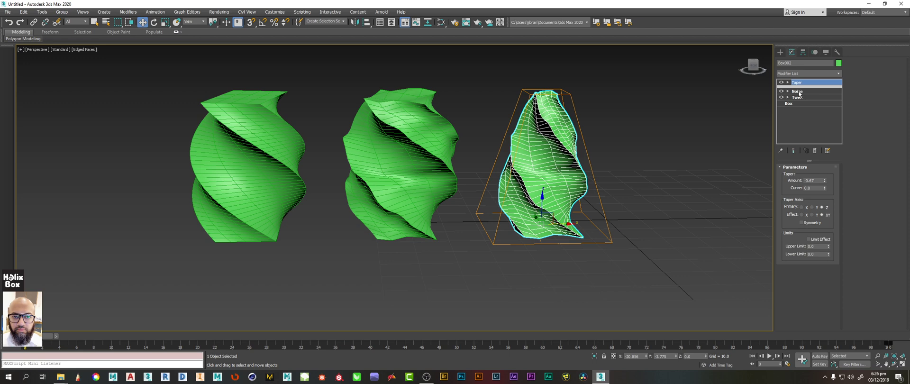
click(805, 83)
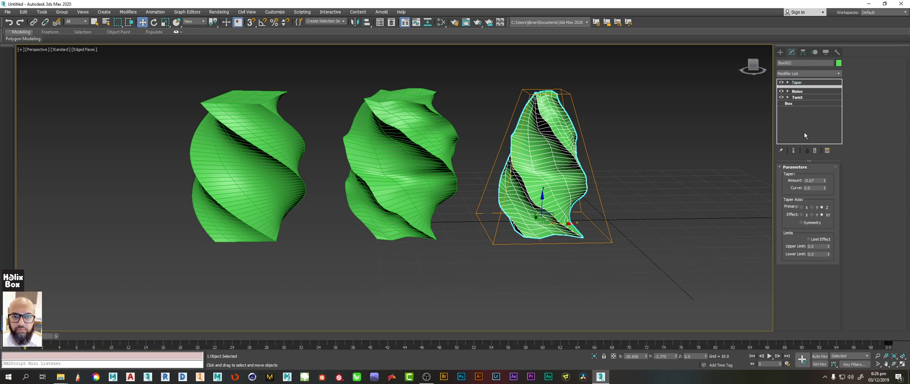
click(221, 161)
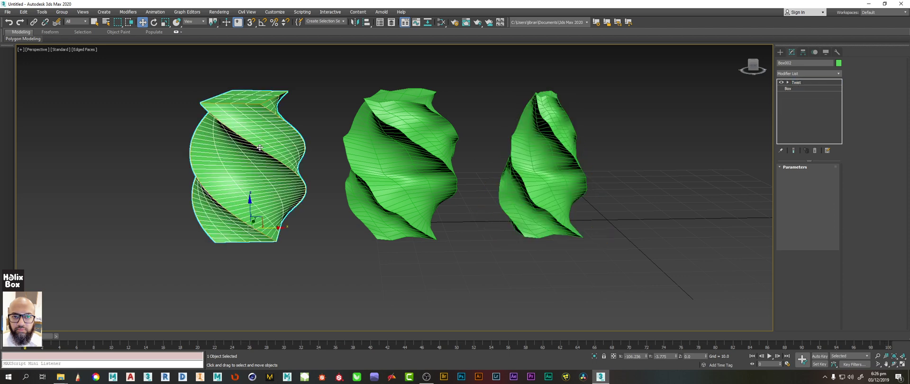
click(667, 178)
click(285, 172)
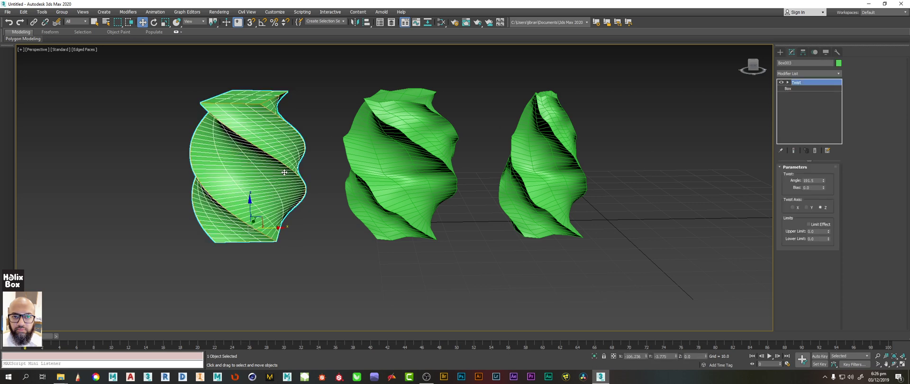
click(433, 260)
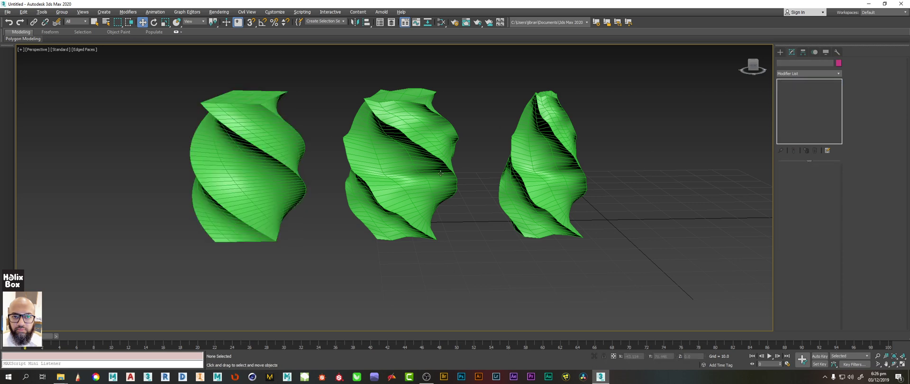
Step: Select all three twisted boxes and delete them from the scene
middle_drag(444, 166, 448, 165)
scroll(449, 166, down, 3)
drag(255, 97, 547, 234)
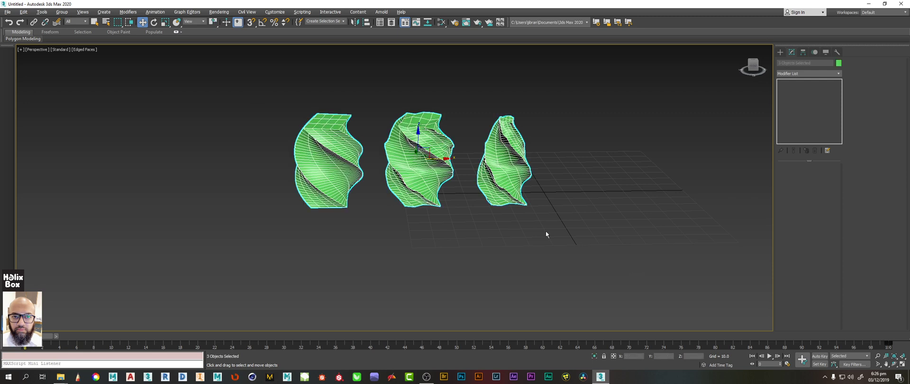
key(Delete)
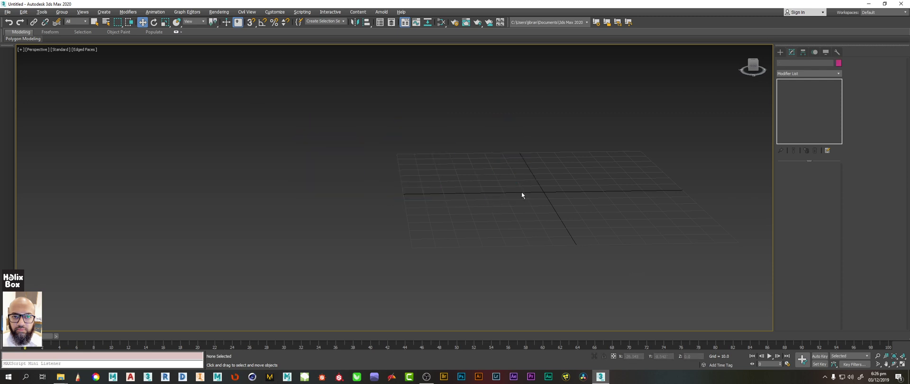
Step: Create a teapot with a radius of about 54 centred on the grid and show its modify parameters
key(z)
ctrl+right_click(329, 202)
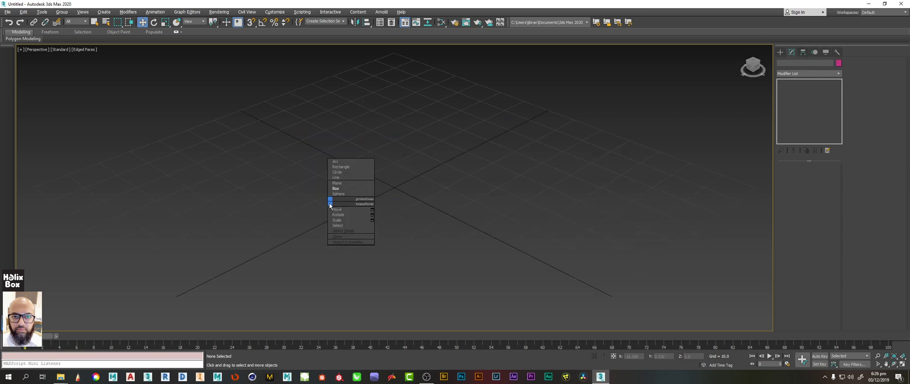
click(336, 188)
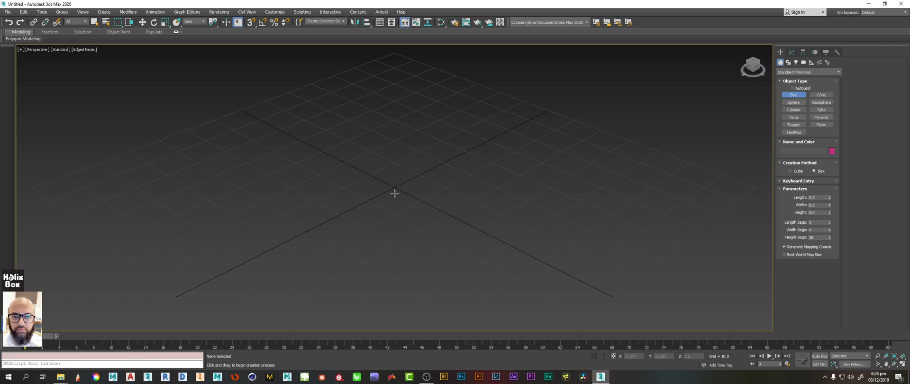
click(792, 126)
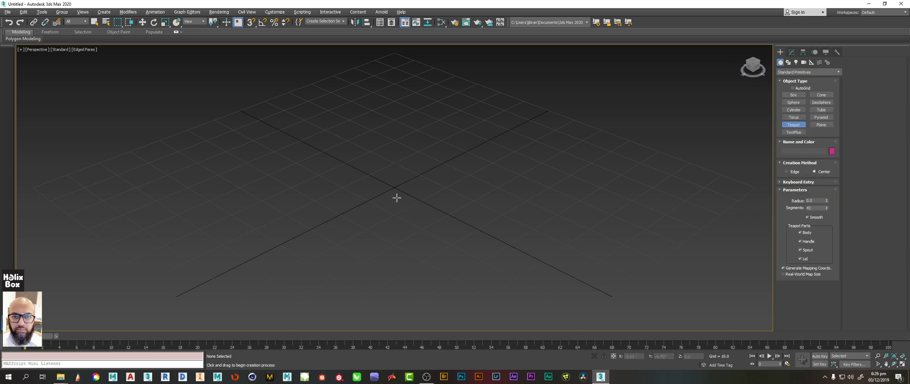
drag(392, 188, 562, 252)
key(w)
key(z)
alt+middle_drag(518, 208, 499, 207)
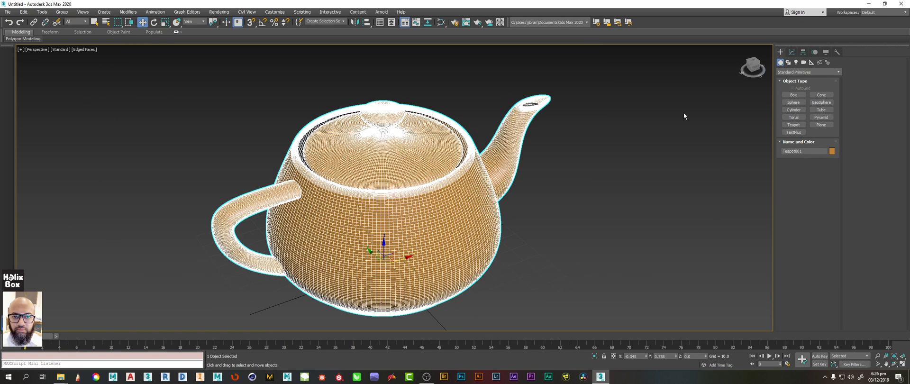
click(791, 53)
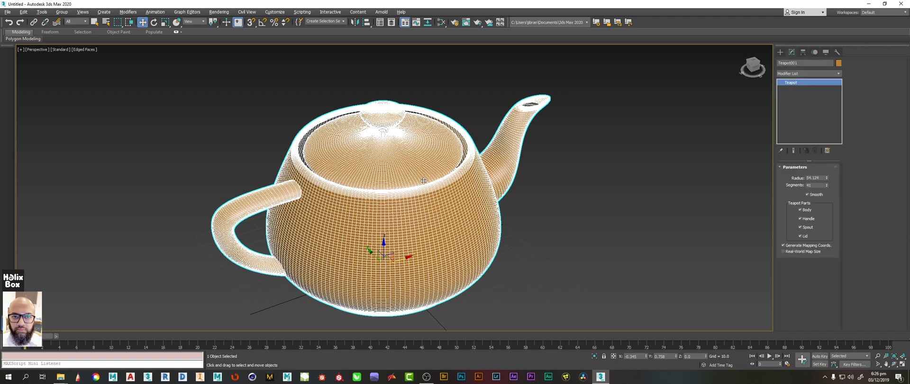
Step: Add a Poly Select modifier to the teapot and select the polygons of its lid knob at polygon level
scroll(421, 171, down, 4)
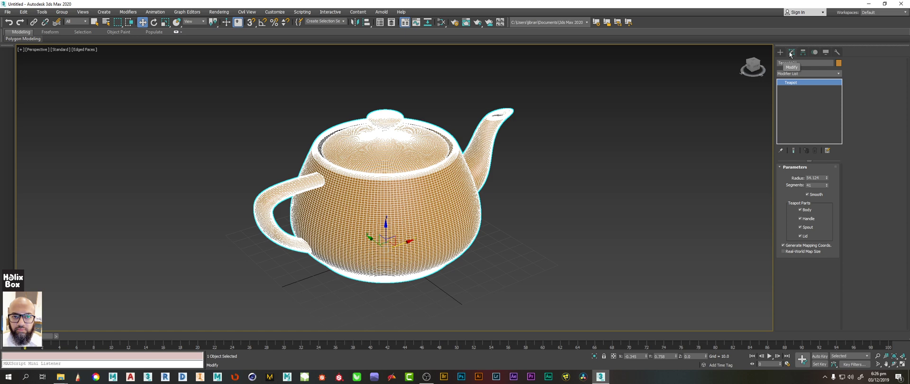
scroll(428, 203, up, 3)
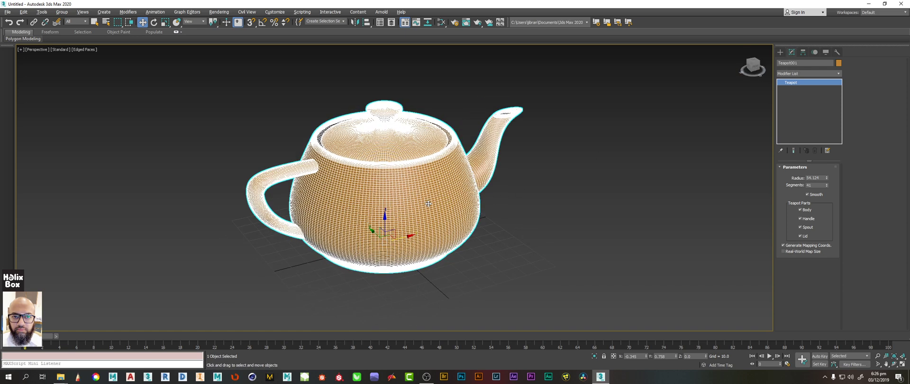
middle_drag(428, 204, 414, 214)
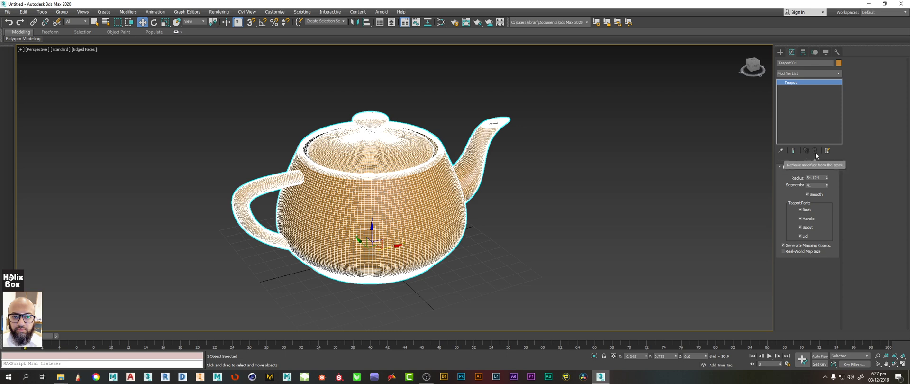
alt+middle_drag(436, 158, 459, 154)
middle_drag(395, 167, 376, 167)
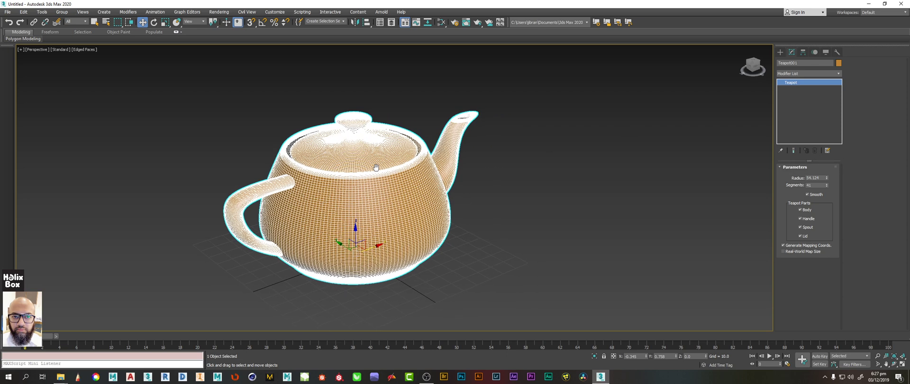
click(803, 70)
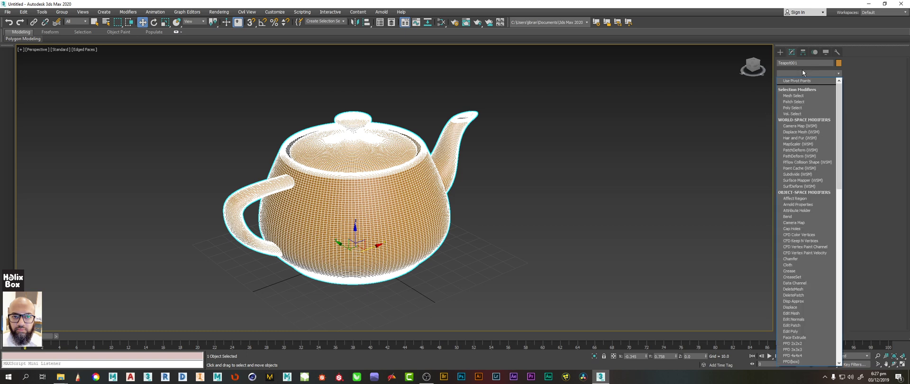
click(802, 108)
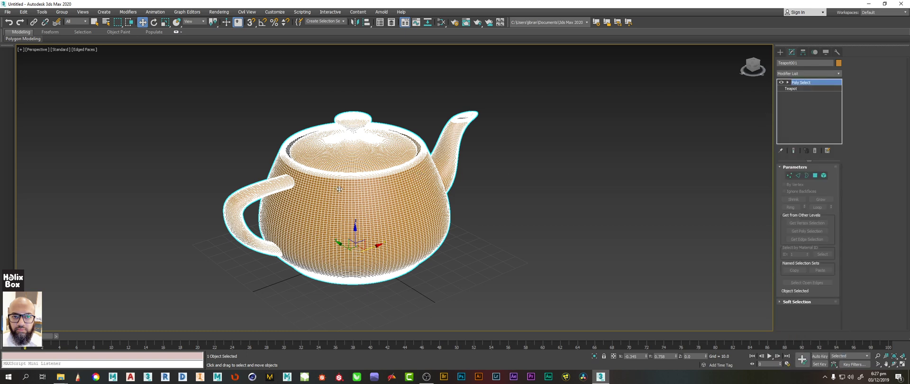
alt+middle_drag(340, 189, 306, 161)
click(814, 176)
key(q)
drag(260, 105, 400, 137)
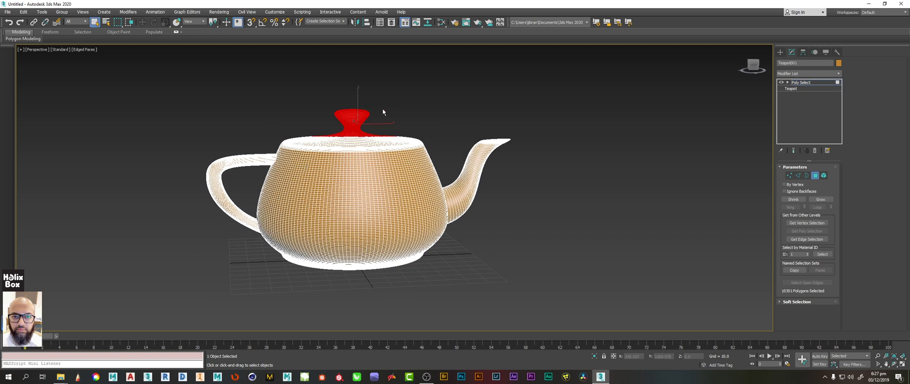
Step: Select progressively larger polygon areas of the teapot down to its lower body, and remove the Poly Select modifier from the stack
middle_drag(369, 118, 360, 116)
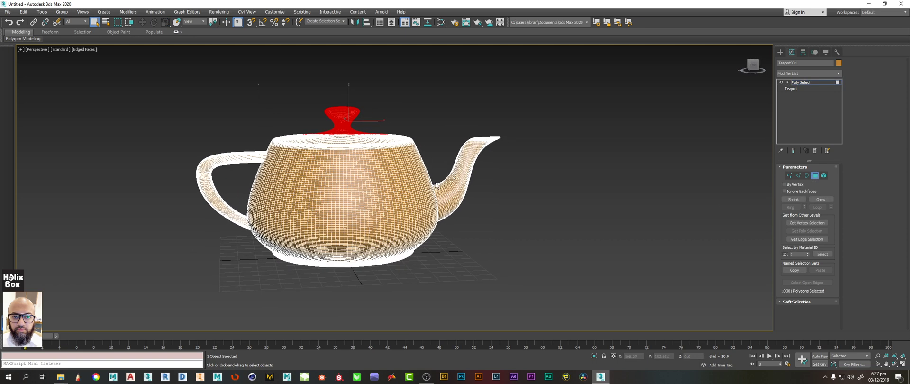
drag(256, 96, 438, 185)
alt+middle_drag(337, 187, 328, 219)
drag(209, 87, 490, 211)
alt+middle_drag(324, 194, 313, 173)
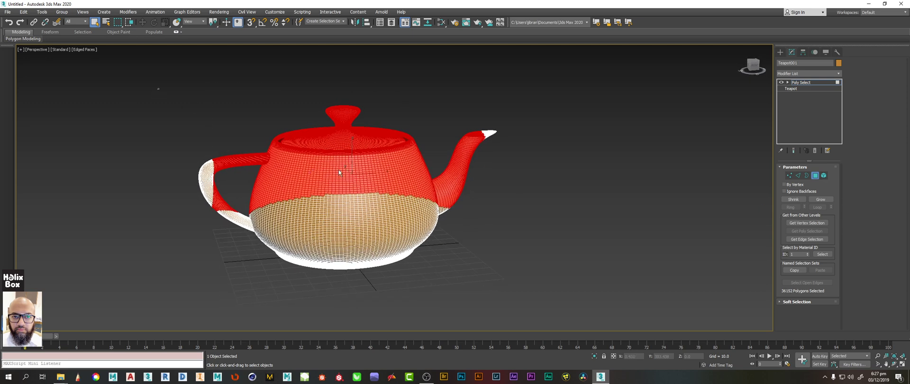
drag(158, 88, 555, 235)
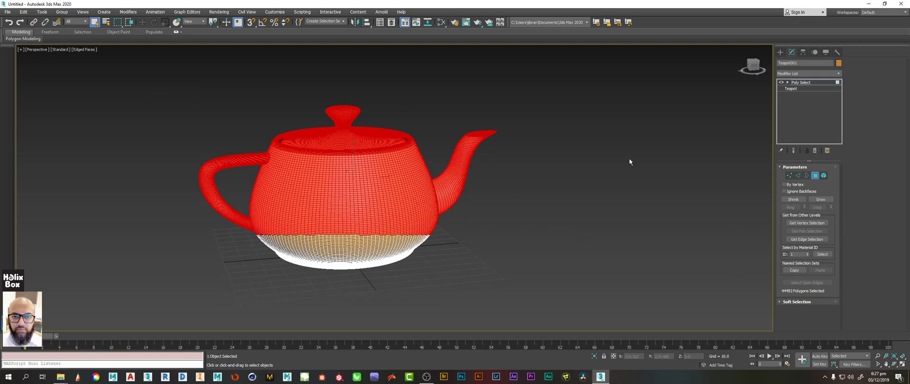
click(814, 151)
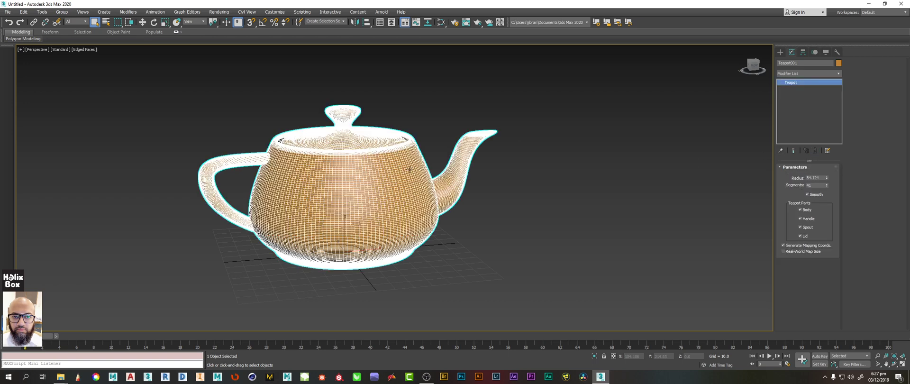
Step: Add an Edit Poly modifier to the teapot, select the lid polygons and move them upward and toward the handle side
click(814, 74)
key(e)
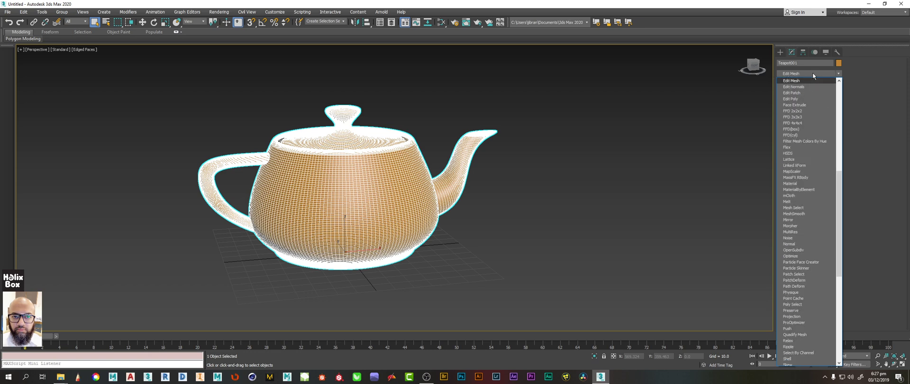
click(791, 98)
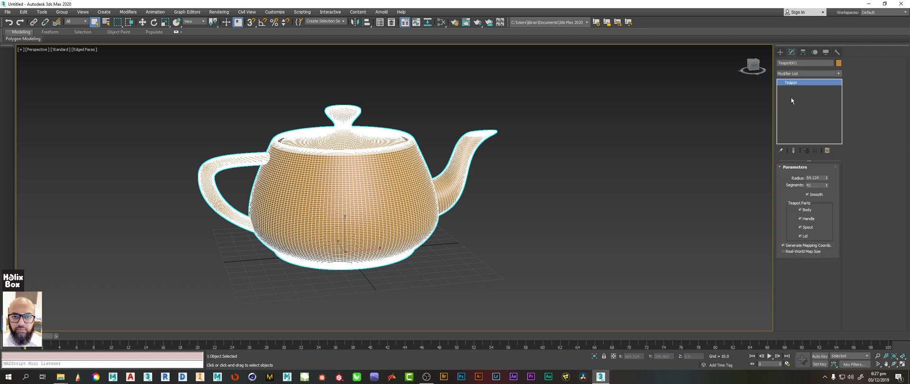
click(816, 223)
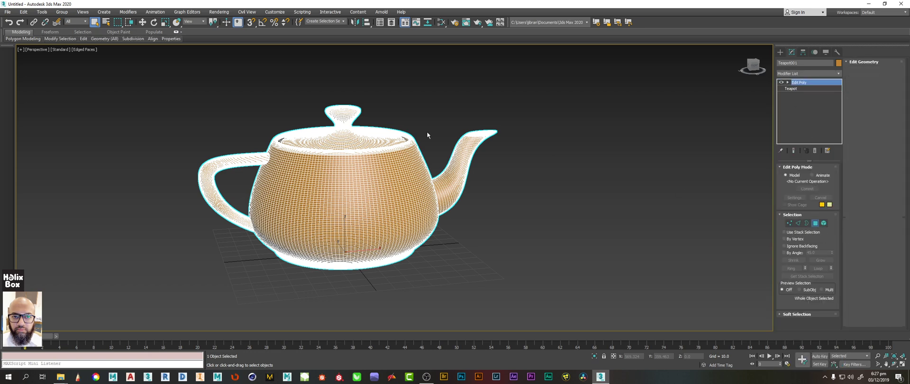
alt+middle_drag(305, 115, 304, 107)
drag(264, 87, 438, 132)
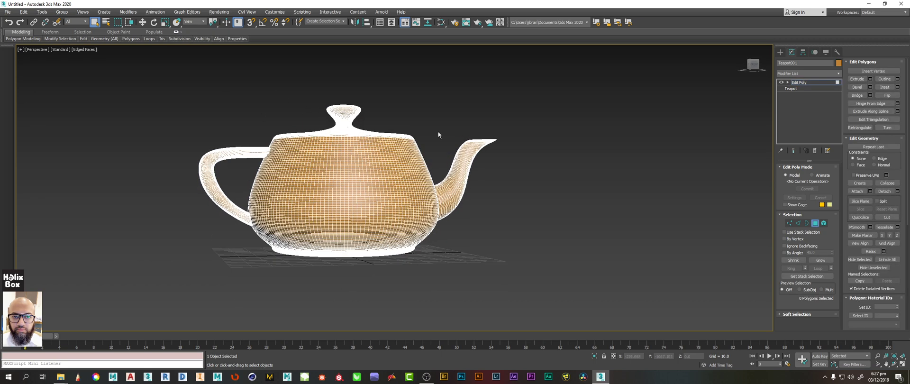
alt+middle_drag(398, 110, 396, 119)
key(w)
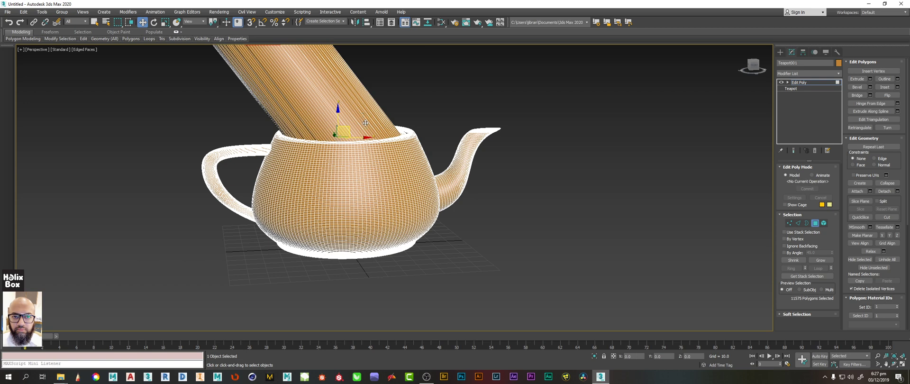
scroll(385, 163, down, 5)
scroll(382, 161, up, 3)
middle_drag(388, 140, 386, 161)
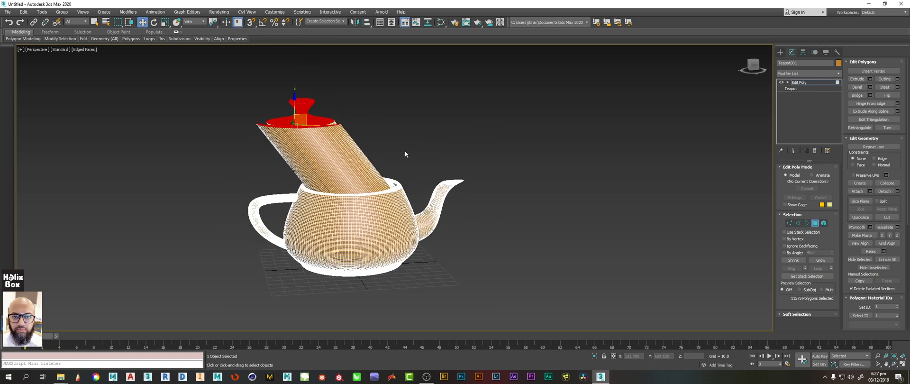
Step: Leave polygon level, reselect the teapot and remove its Edit Poly modifier from the stack
click(816, 223)
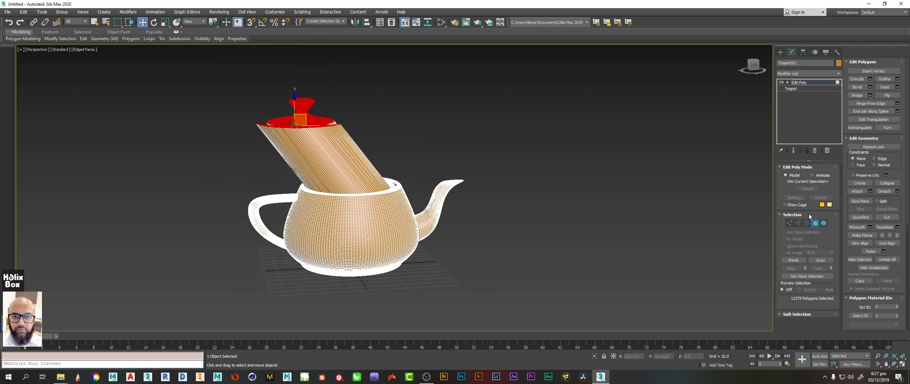
alt+middle_drag(344, 170, 356, 182)
click(396, 160)
click(385, 198)
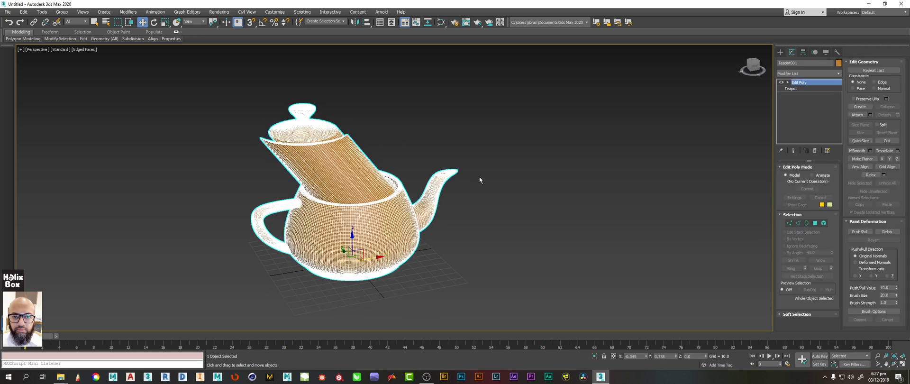
alt+middle_drag(438, 193, 411, 173)
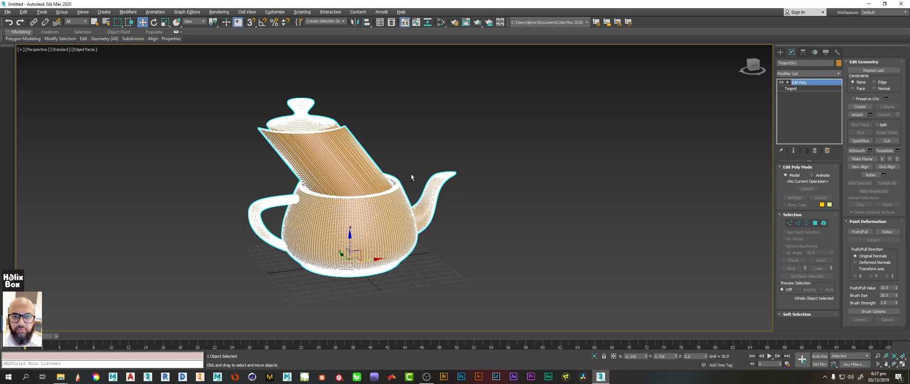
click(812, 151)
alt+middle_drag(407, 237, 424, 220)
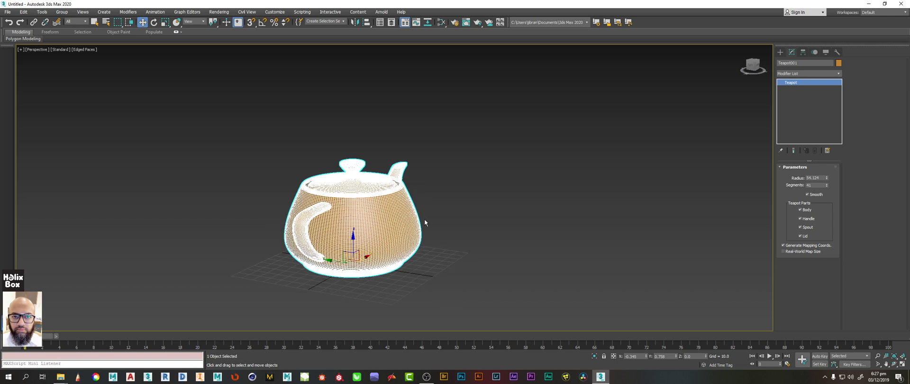
Step: Turn off edged faces in the viewport and reselect the teapot
key(F4)
click(488, 236)
click(386, 237)
mouse_move(385, 236)
alt+middle_down()
mouse_move(373, 239)
mouse_move(386, 184)
alt+middle_up()
scroll(379, 203, up, 5)
scroll(380, 203, down, 2)
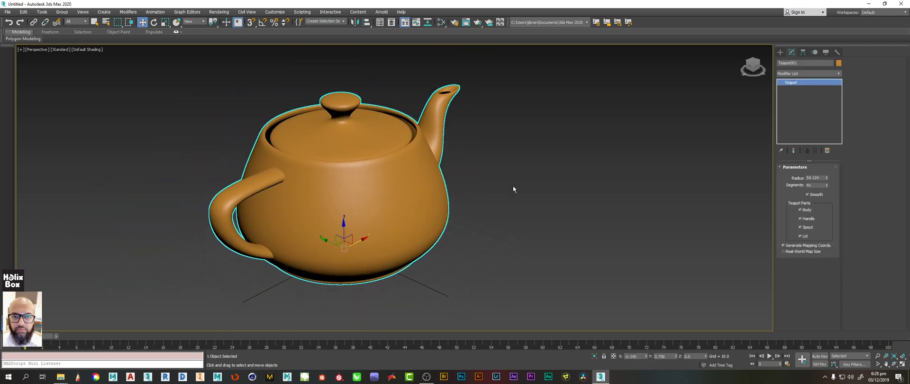
click(828, 150)
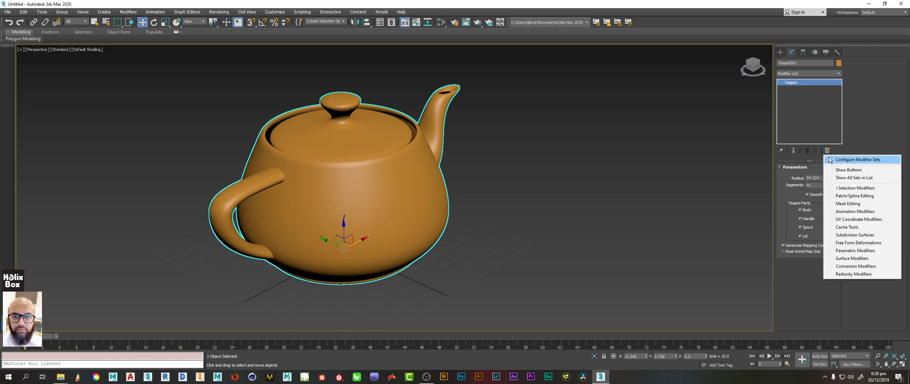
click(830, 158)
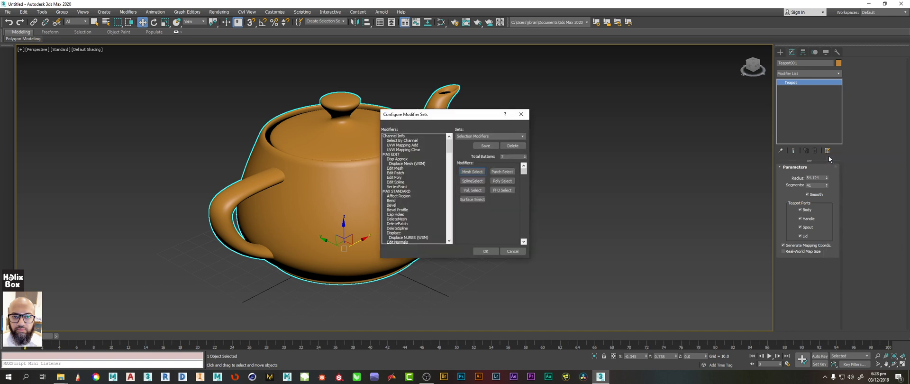
click(514, 253)
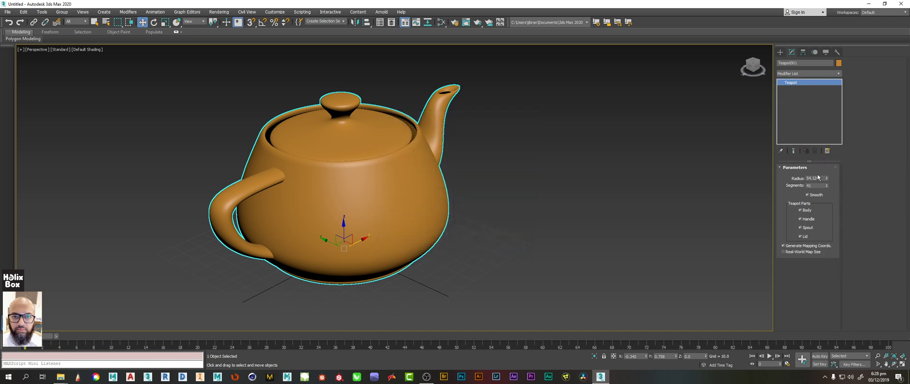
Step: Configure the modifier sets with 8 total buttons and assign Edit Mesh to the first button in place of Mesh Select
click(828, 151)
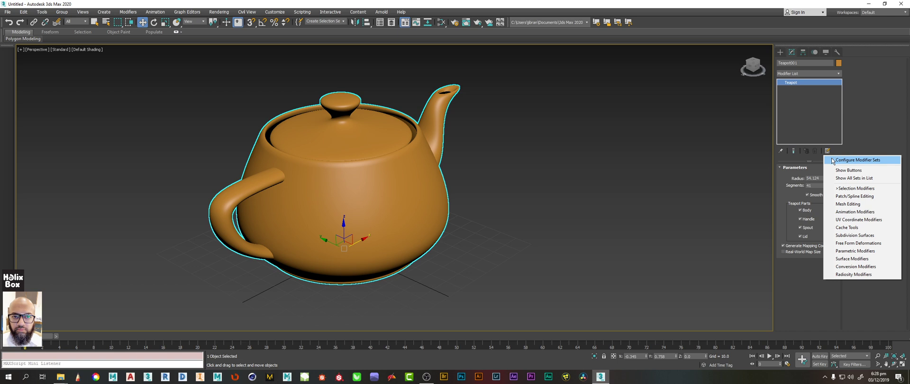
click(833, 161)
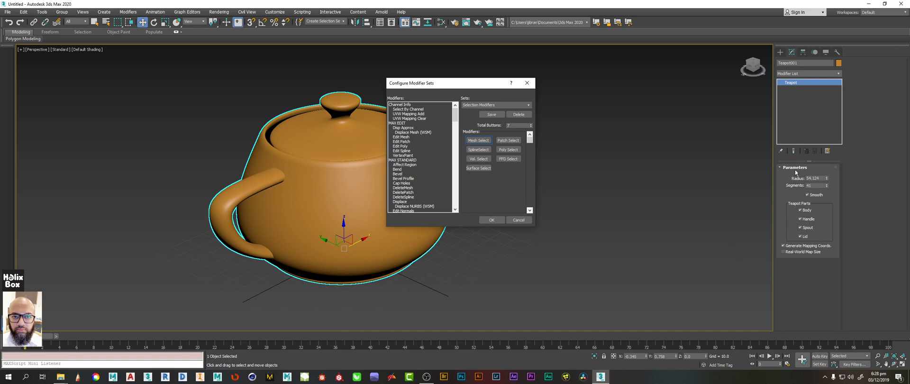
click(531, 124)
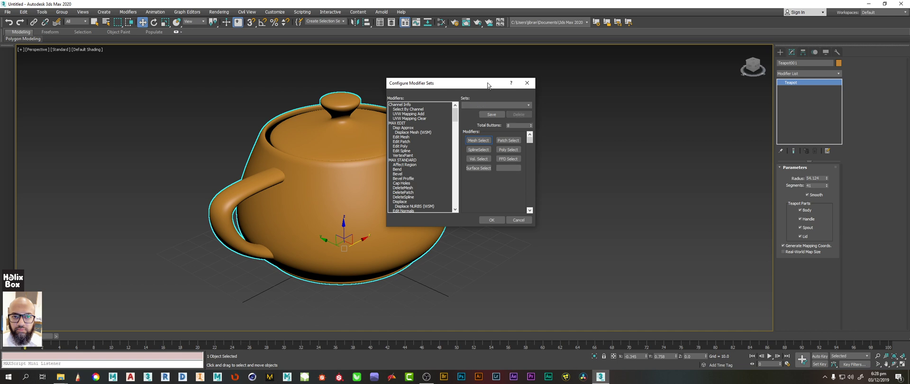
drag(488, 85, 494, 87)
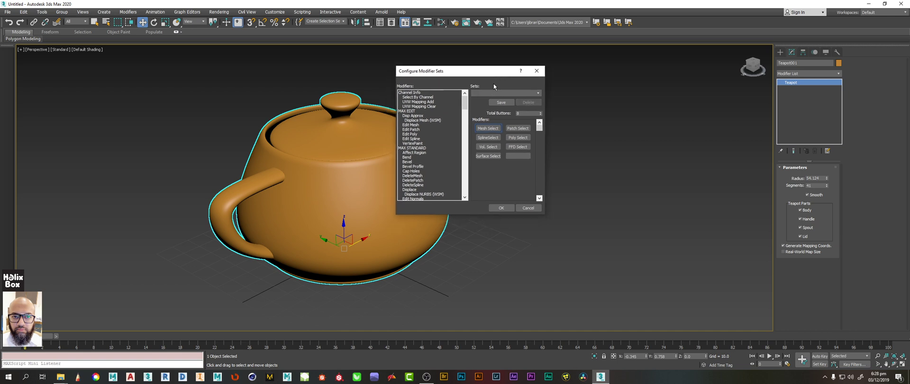
click(417, 125)
click(488, 130)
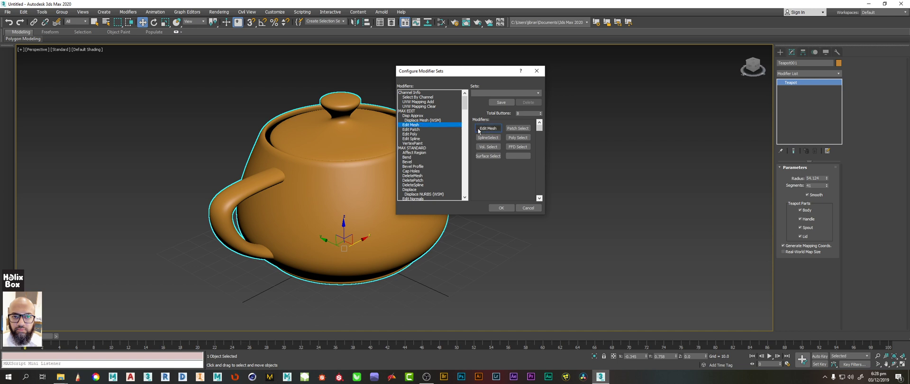
Step: Assign Edit Poly in place of Patch Select and Edit Spline in place of SplineSelect in the modifier button set
click(410, 135)
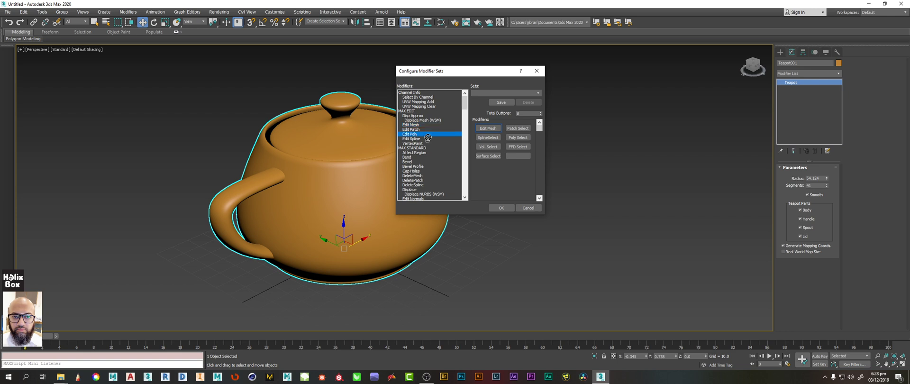
click(514, 129)
click(418, 139)
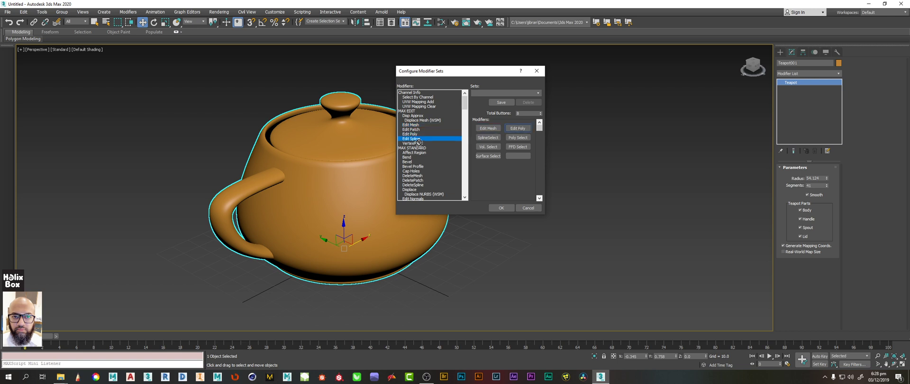
click(488, 138)
Step: Replace the Poly Select button with Extrude and the Vol. Select button with FFD 2x2x2
click(421, 159)
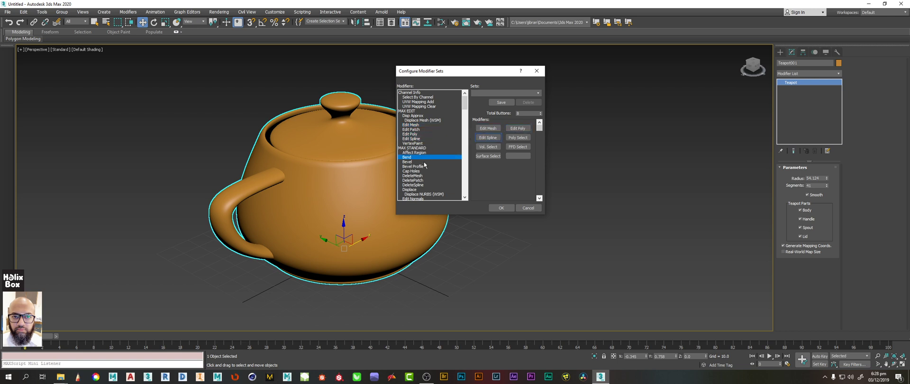
click(417, 162)
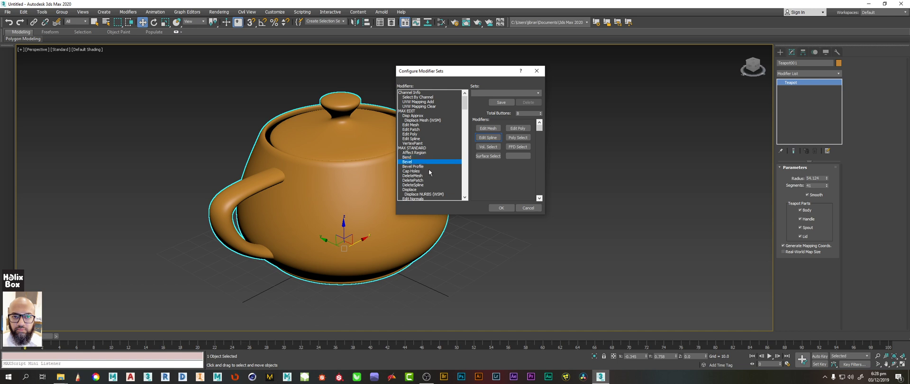
click(429, 168)
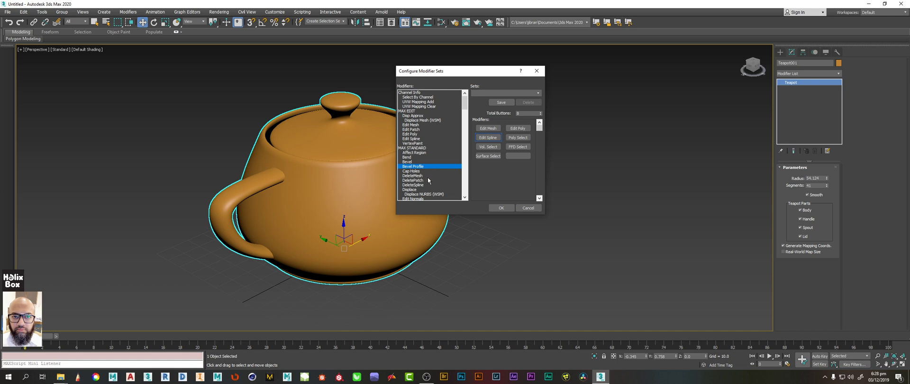
scroll(427, 172, down, 3)
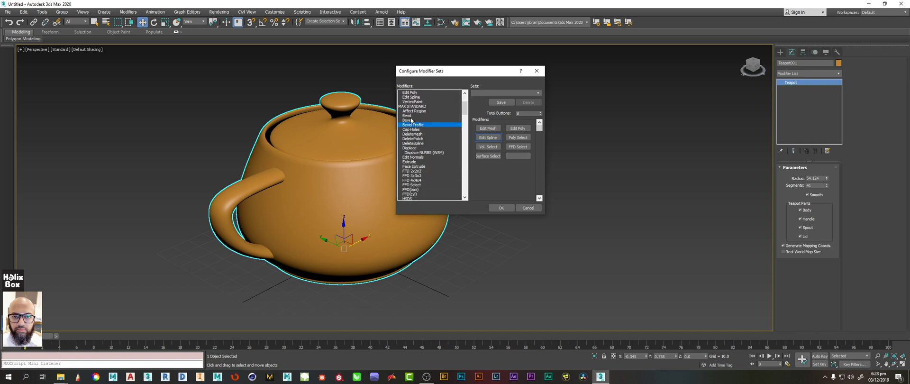
scroll(419, 144, down, 2)
drag(412, 134, 508, 140)
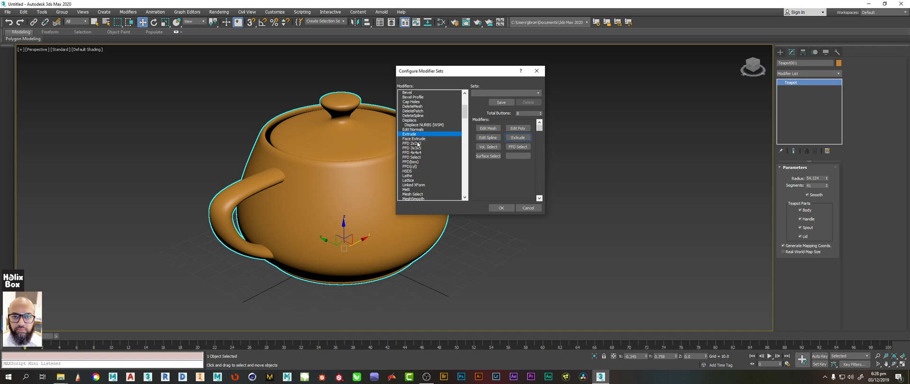
drag(414, 139, 485, 148)
drag(417, 143, 494, 150)
Step: Find the Shell modifier and assign it in place of the FFD Select button
scroll(423, 160, down, 2)
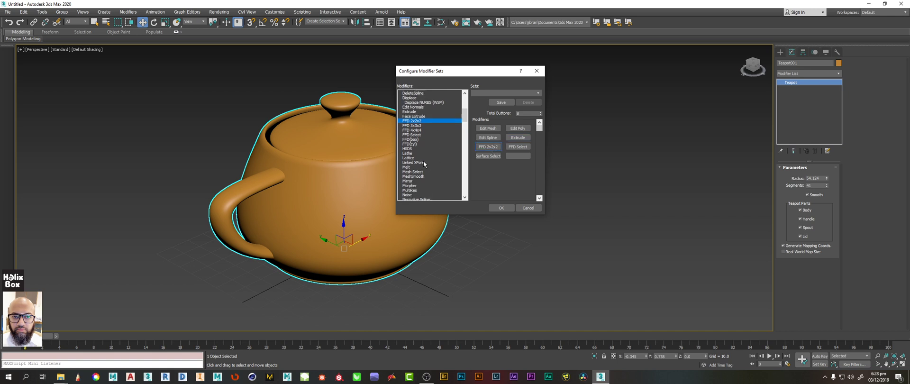
scroll(423, 161, down, 1)
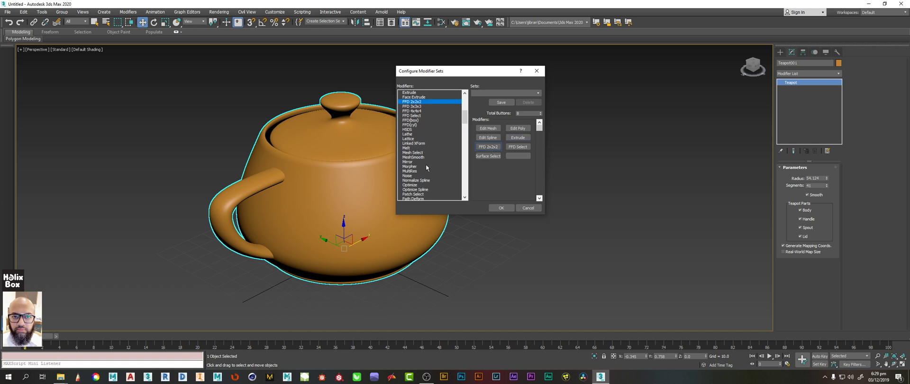
scroll(425, 170, down, 3)
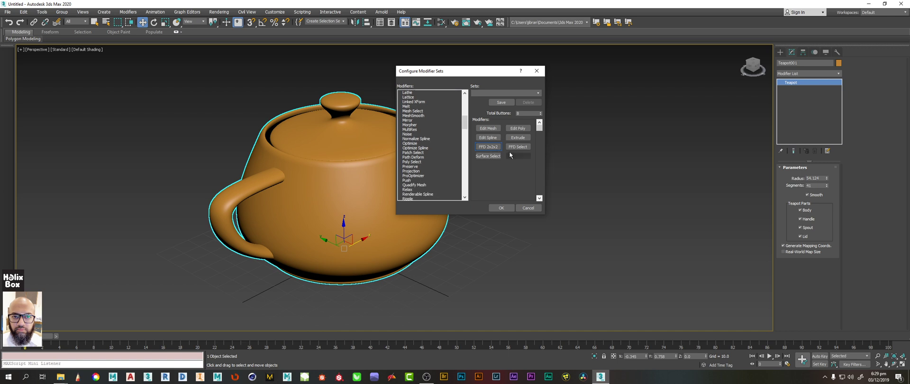
click(432, 185)
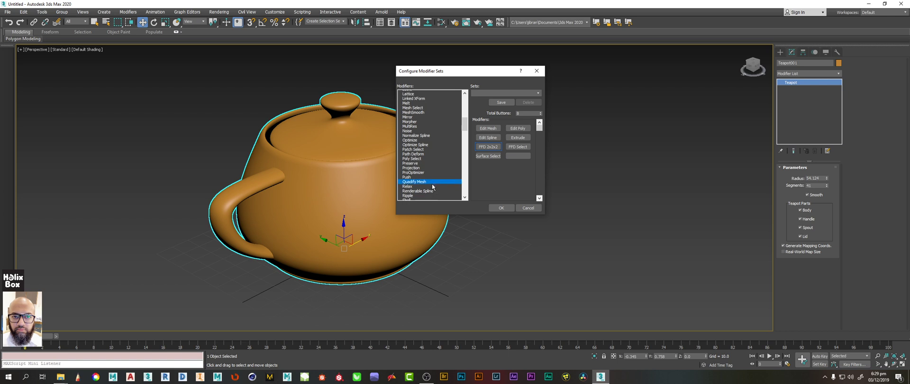
scroll(430, 178, down, 1)
scroll(424, 164, down, 2)
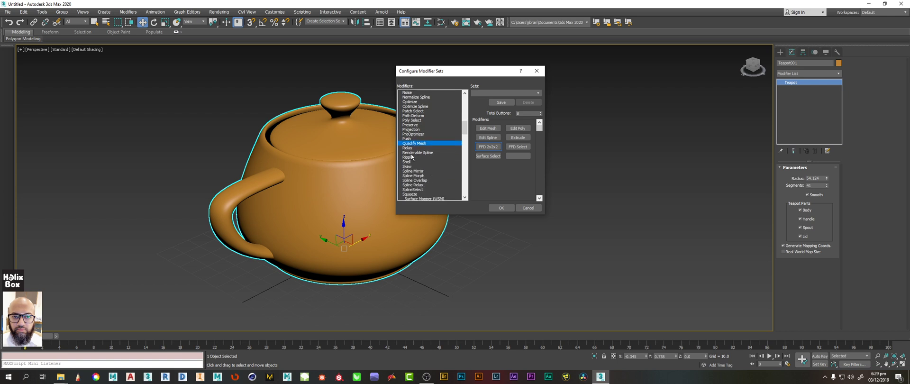
drag(407, 162, 515, 148)
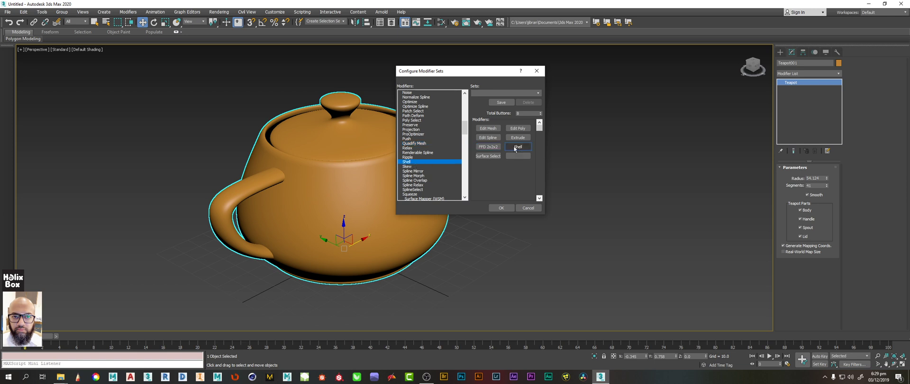
Step: Replace the Surface Select button with Symmetry and assign TurboSmooth to the empty eighth button
scroll(437, 161, down, 5)
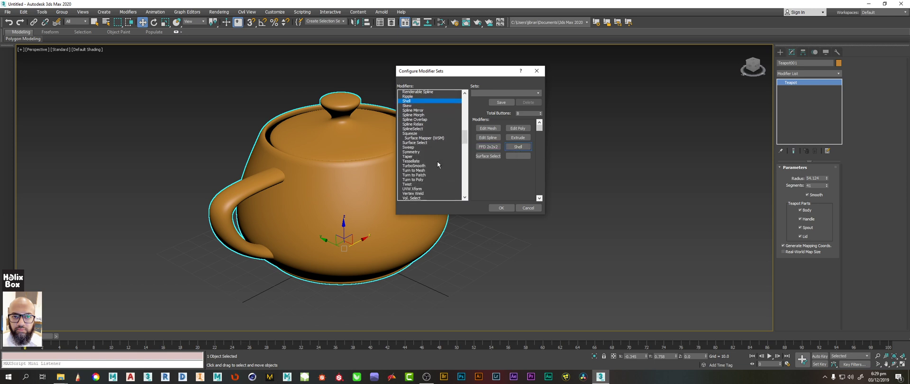
scroll(437, 161, down, 1)
drag(412, 143, 493, 158)
drag(423, 157, 517, 155)
Step: Increase the total buttons to 10 and assign UVW Map to the ninth button
click(541, 112)
click(541, 112)
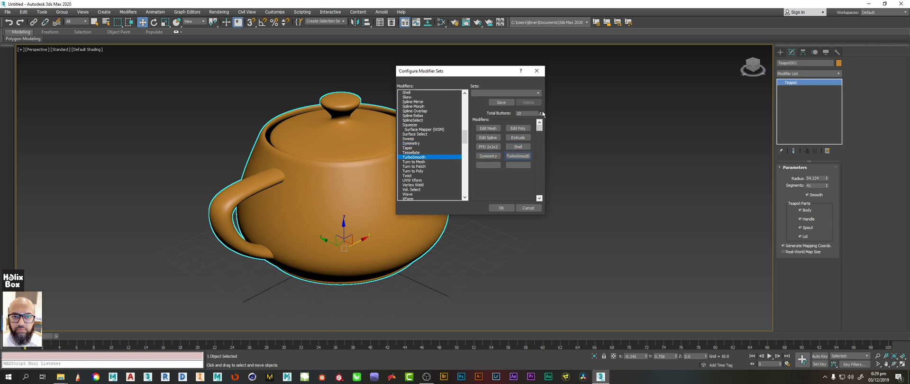
click(428, 171)
scroll(425, 189, down, 2)
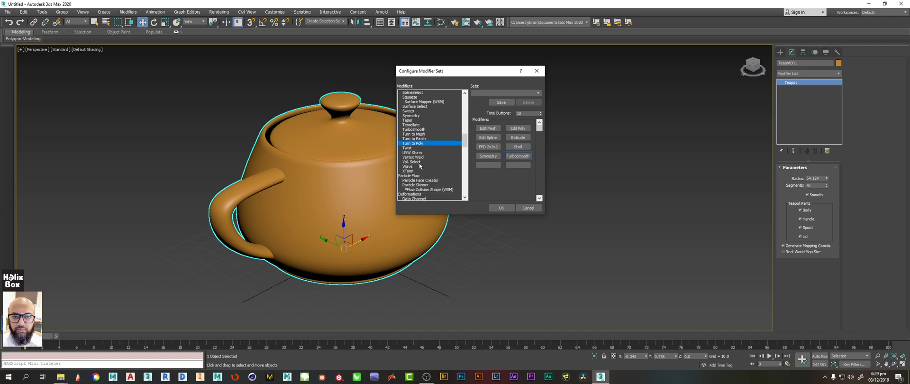
click(412, 147)
scroll(422, 168, down, 2)
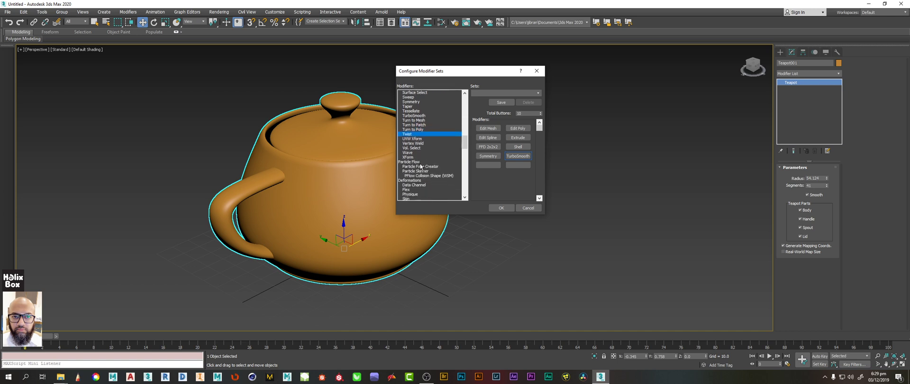
scroll(426, 172, down, 5)
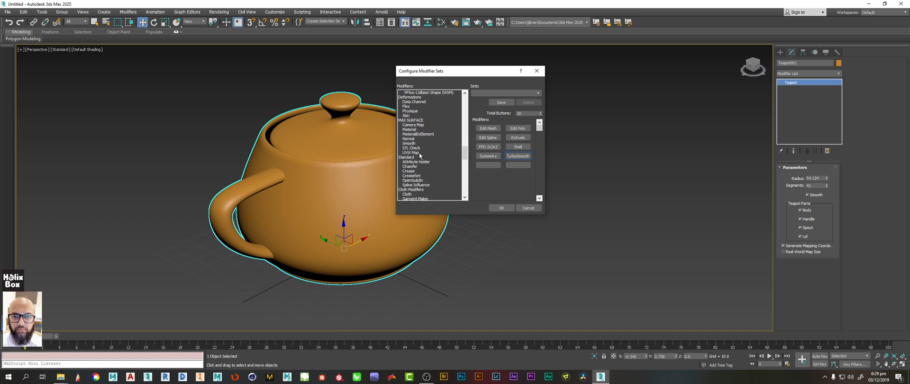
drag(418, 152, 488, 166)
Step: Find the Unwrap UVW modifier and assign it to the empty tenth button
scroll(426, 164, down, 1)
scroll(428, 167, down, 1)
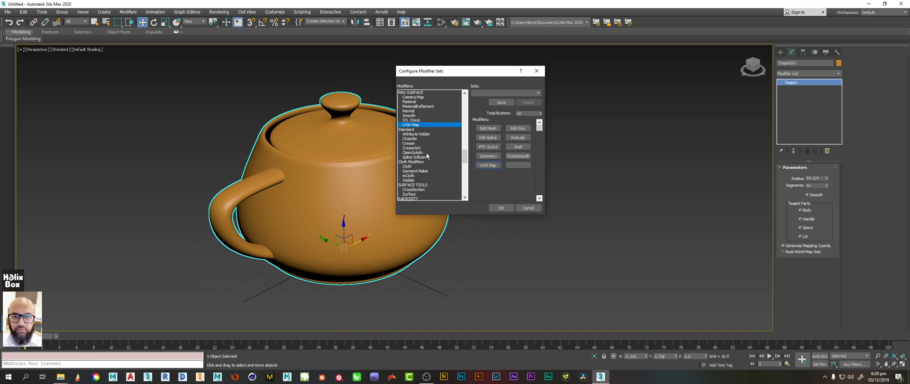
scroll(427, 157, down, 3)
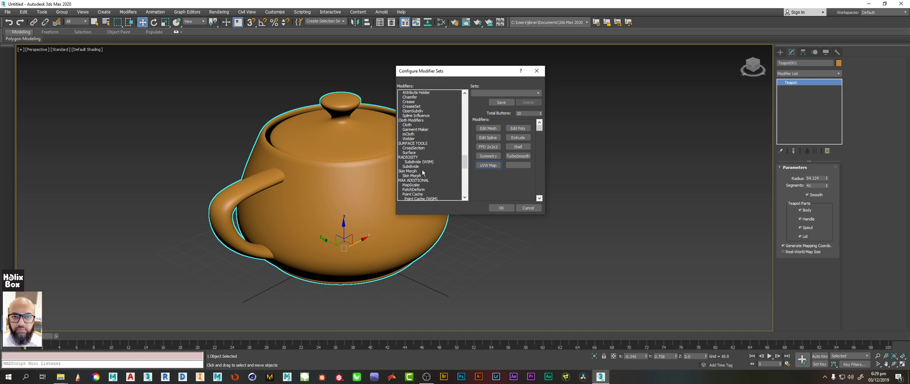
scroll(423, 173, down, 2)
click(421, 171)
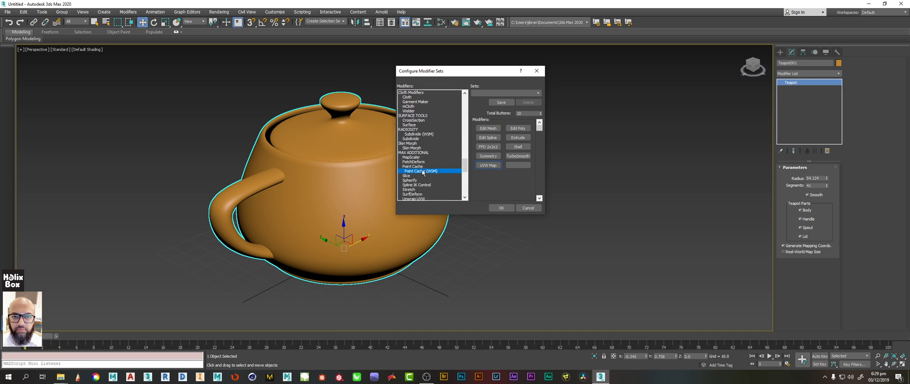
click(418, 198)
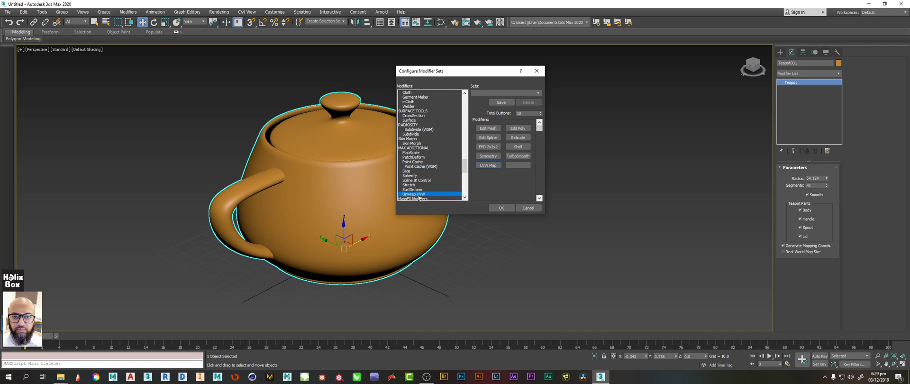
drag(419, 195, 516, 163)
Step: Save and accept the modifier set configuration, and show its buttons above the modifier stack
click(505, 103)
click(497, 208)
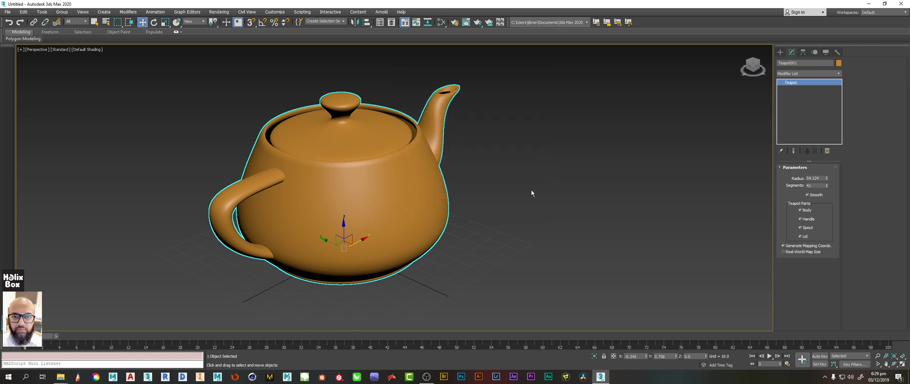
click(826, 151)
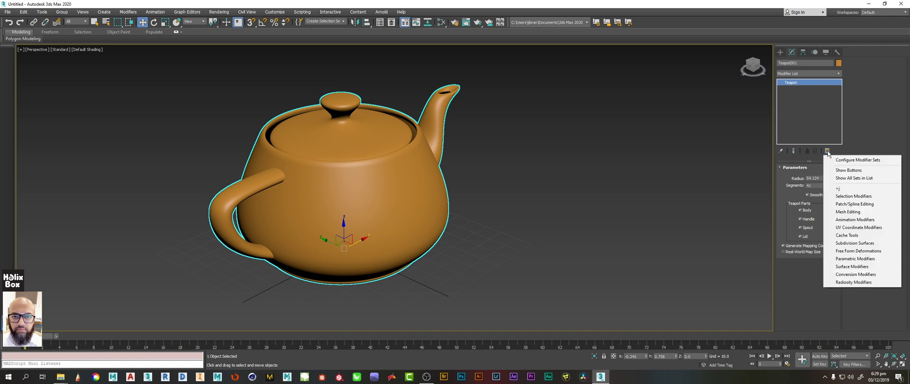
click(849, 170)
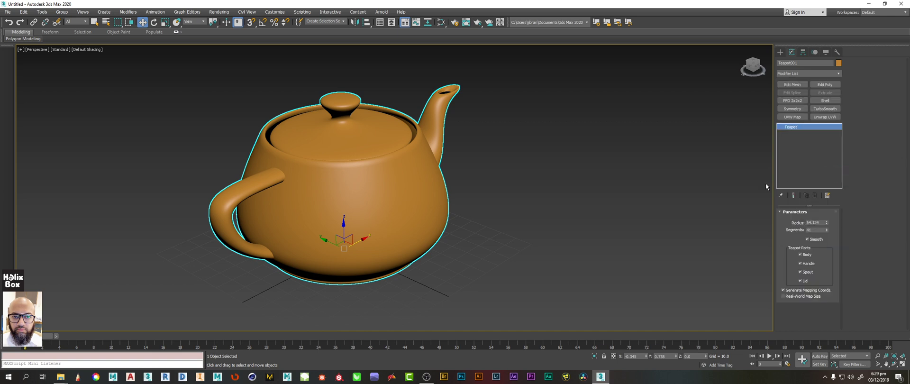